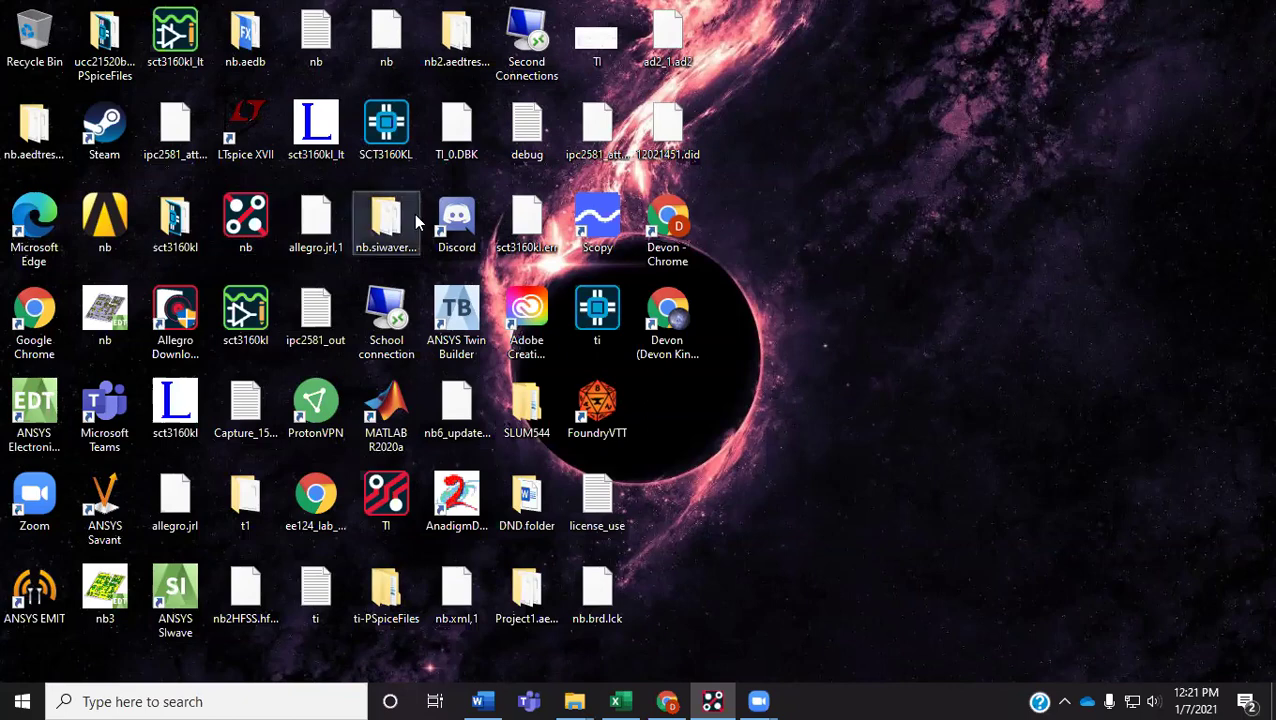
# Step: Bring the OrCAD PCB Designer window showing the routed nb.brd board to the front
pyautogui.click(714, 700)
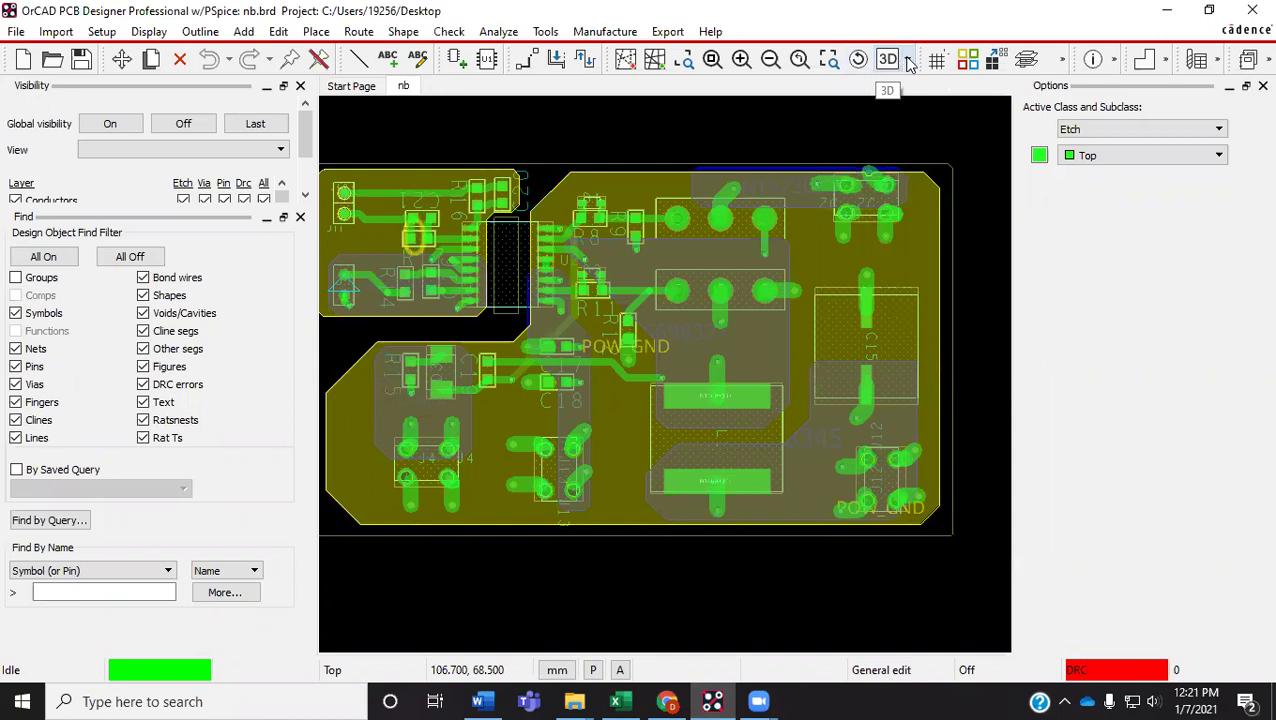
# Step: Keep every object type, including masks and dielectrics, checked in the 3D Selection options
pyautogui.click(905, 61)
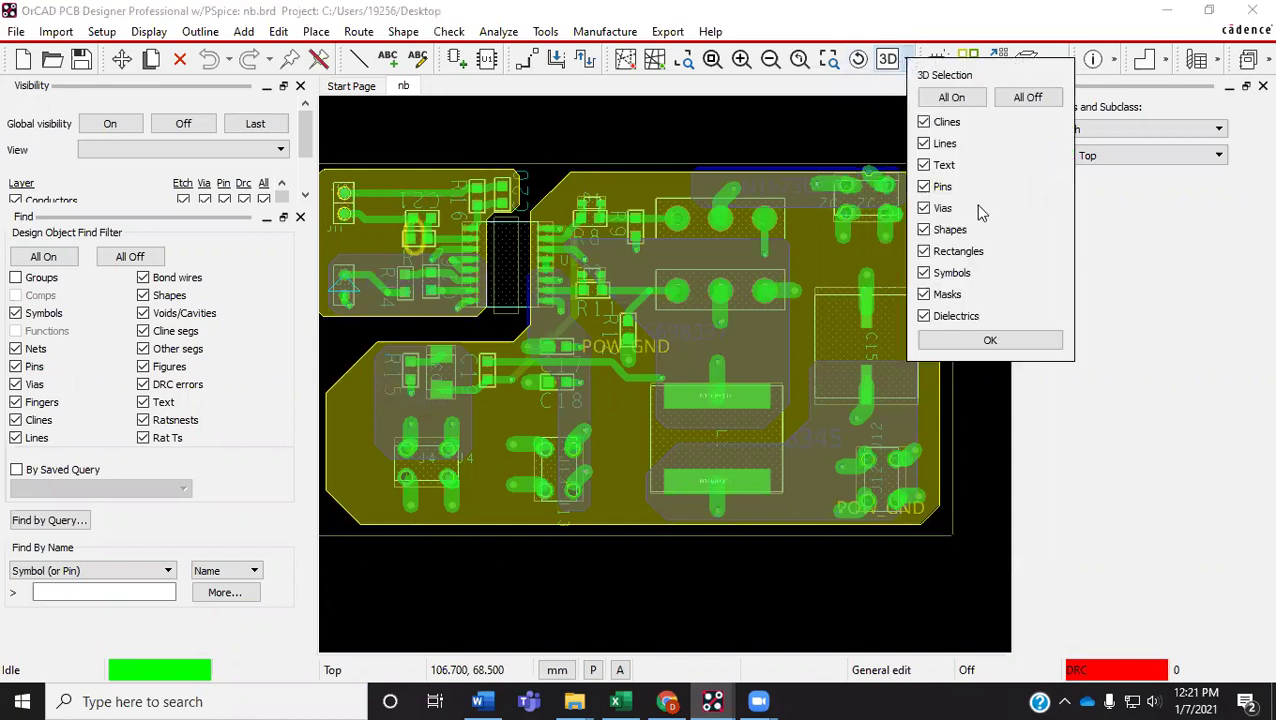
pyautogui.click(987, 342)
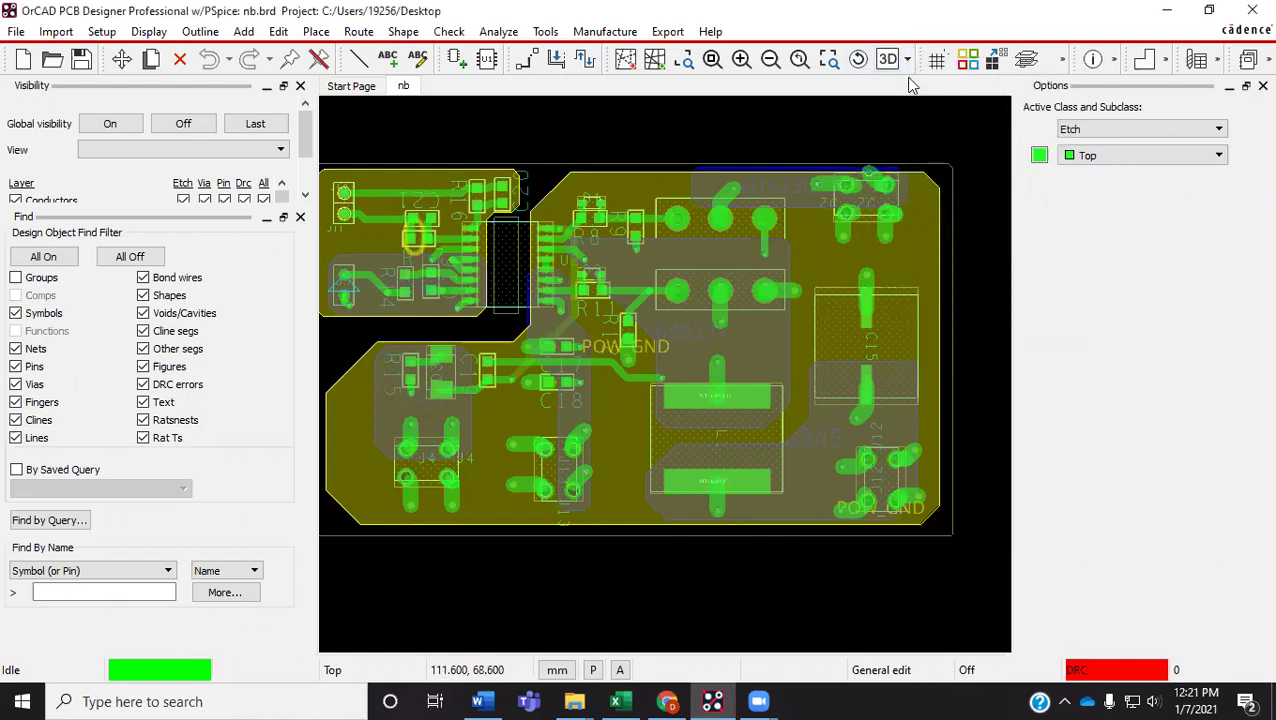
pyautogui.click(887, 60)
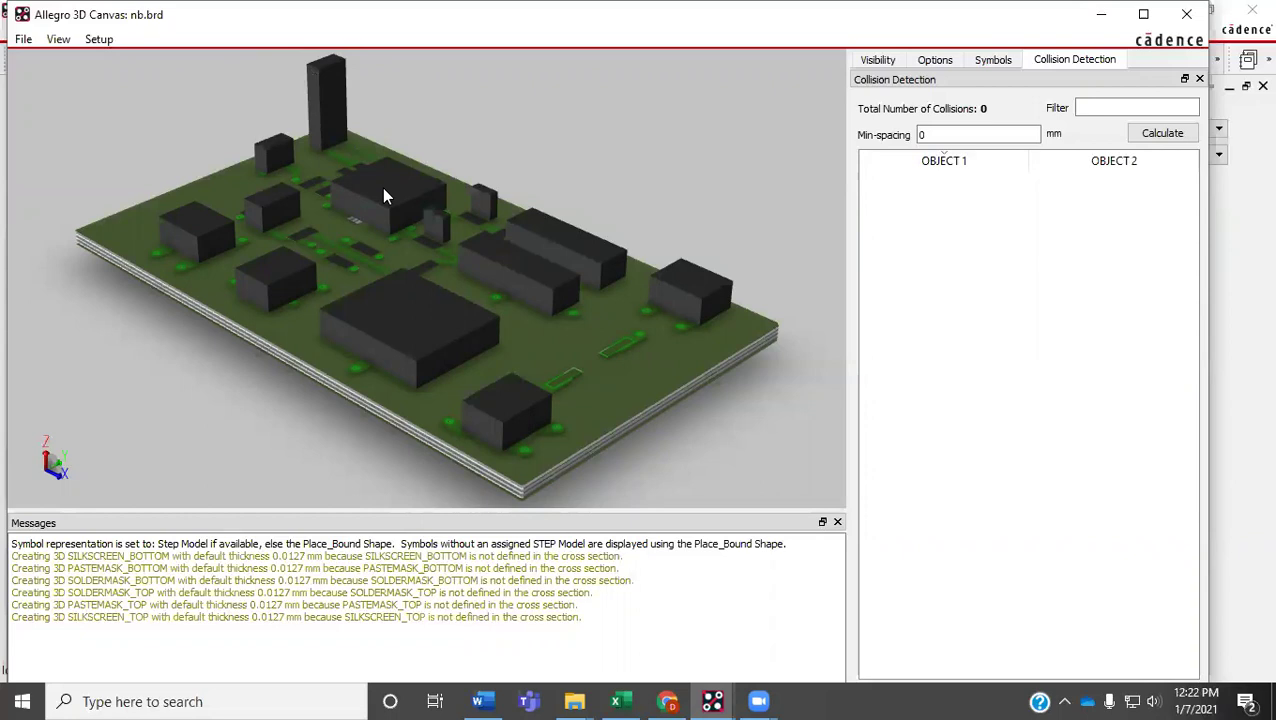
pyautogui.click(1186, 14)
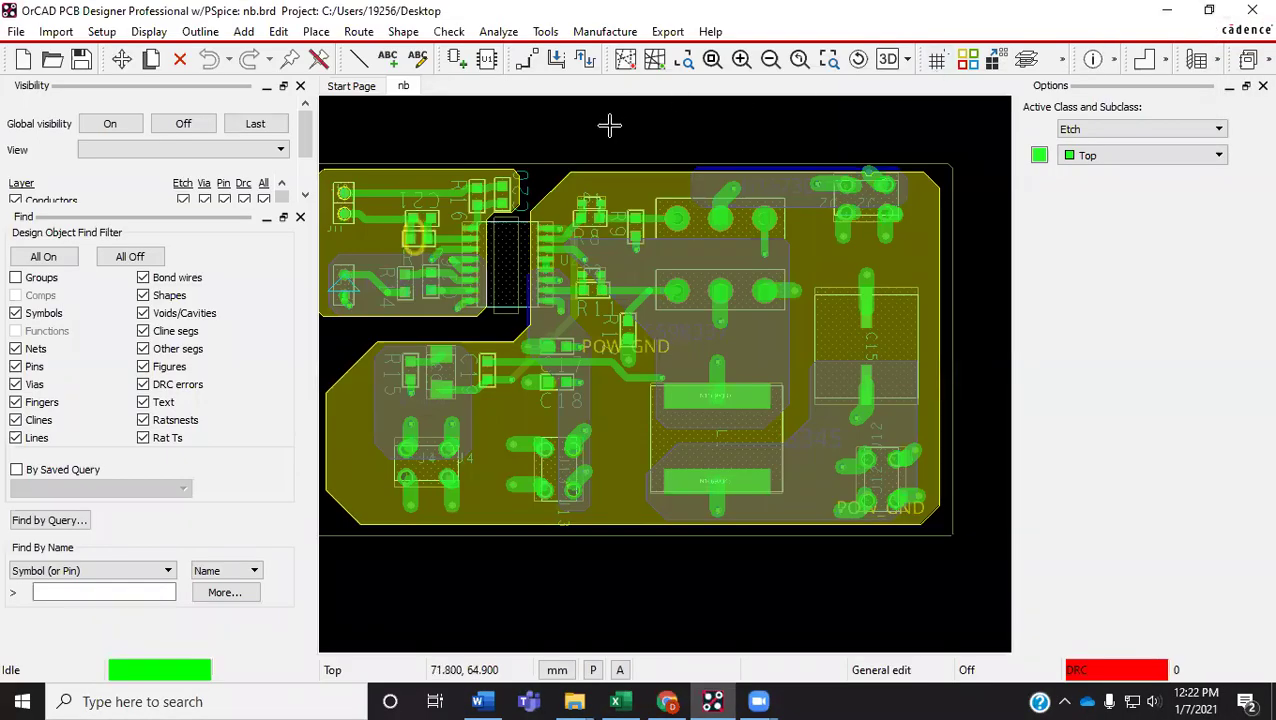
# Step: Start an IPC-2581 export of the board and browse for the output location
pyautogui.click(680, 40)
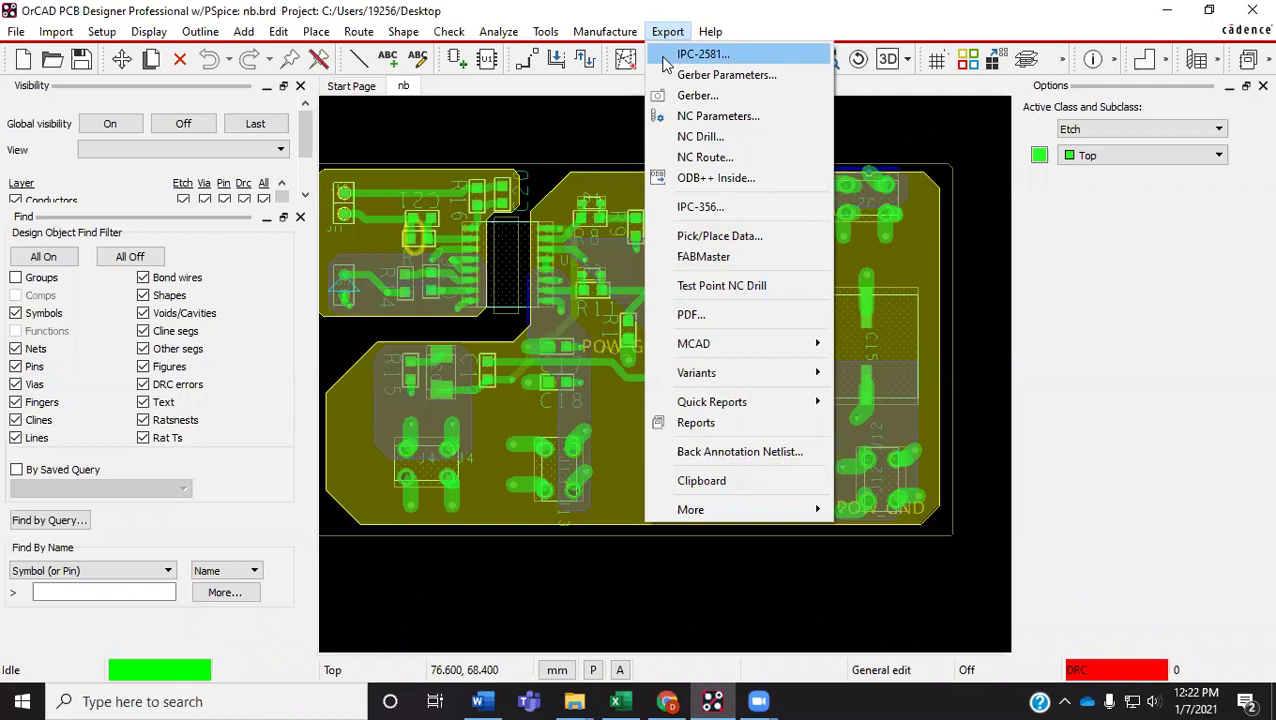
pyautogui.click(690, 56)
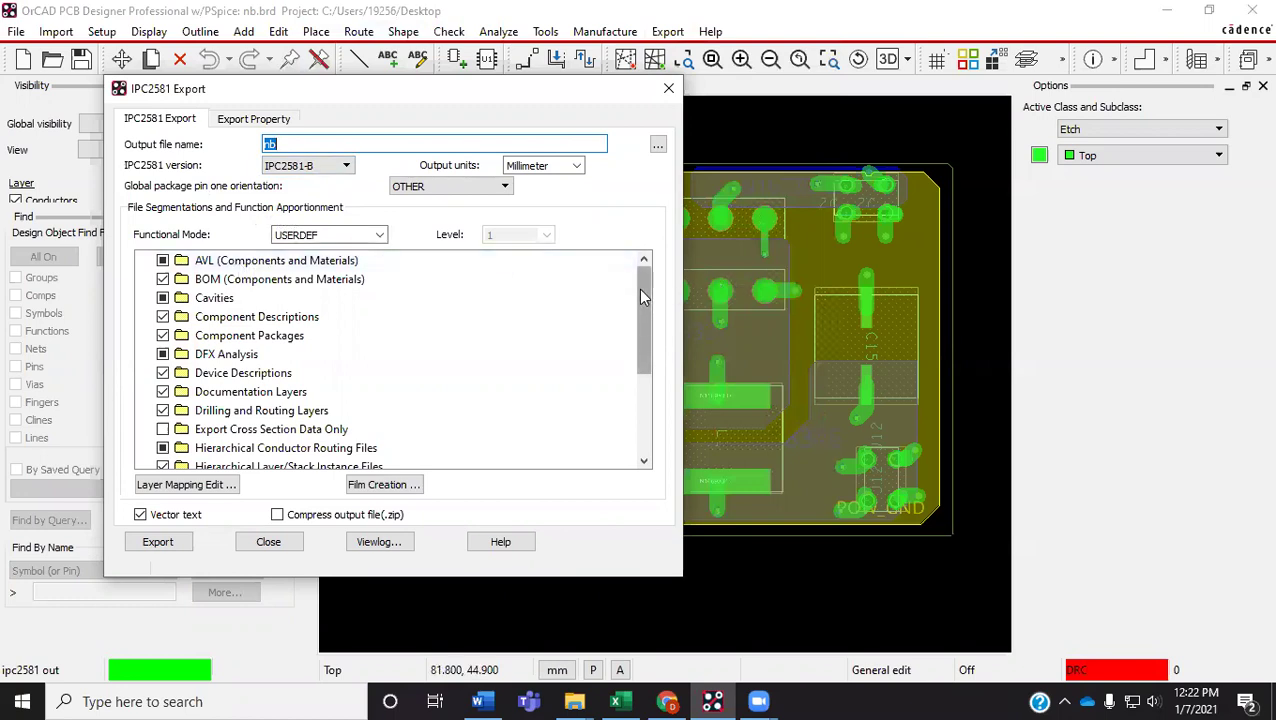
pyautogui.moveTo(643, 298); pyautogui.dragTo(640, 310)
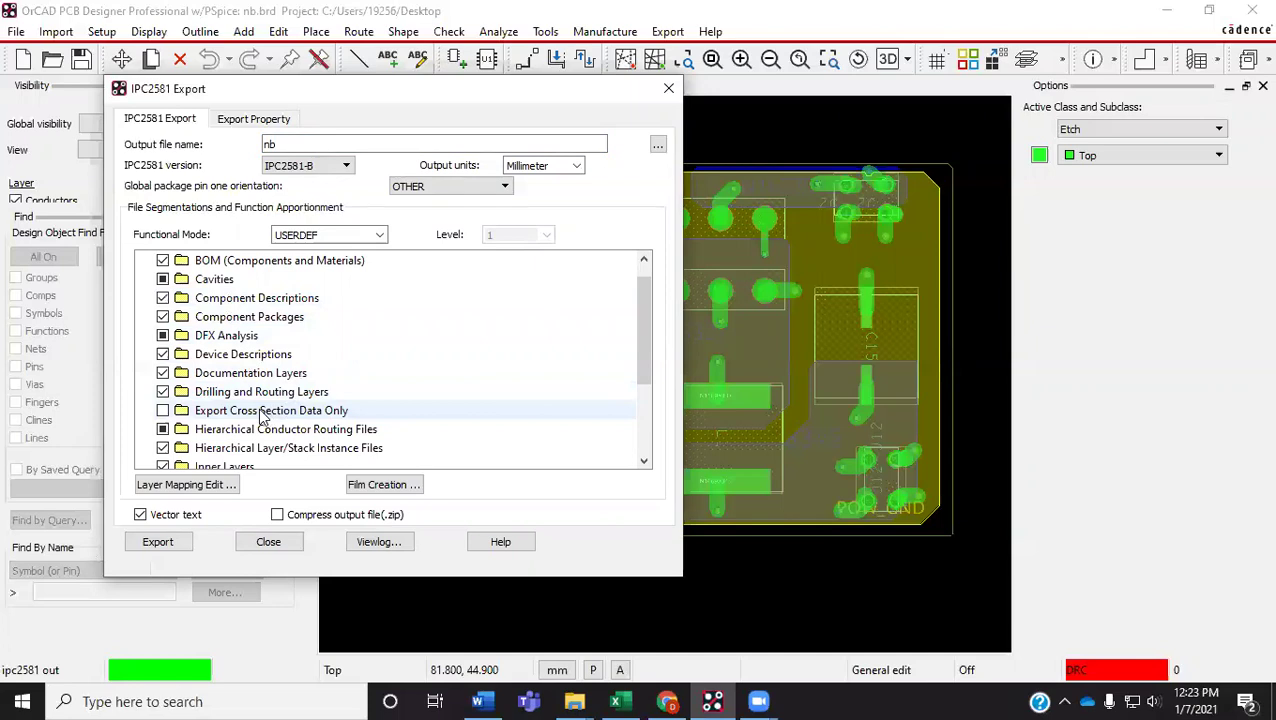
pyautogui.moveTo(636, 290); pyautogui.dragTo(660, 155)
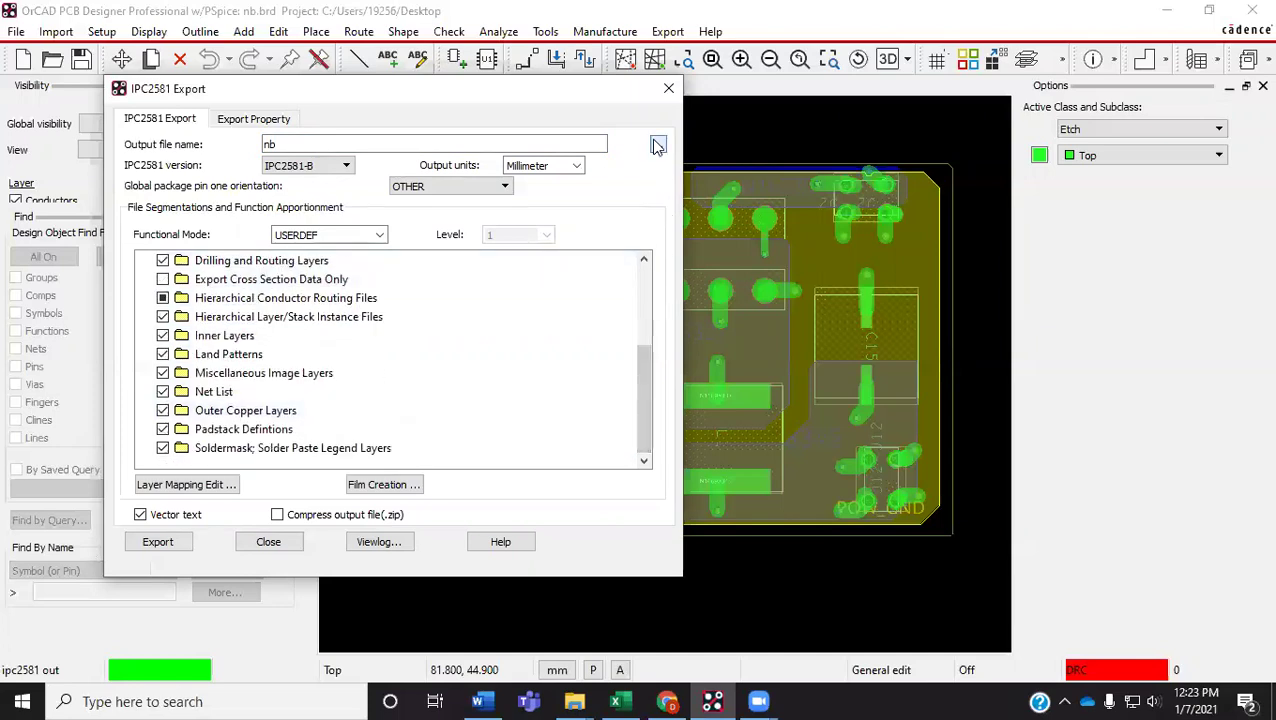
pyautogui.click(657, 146)
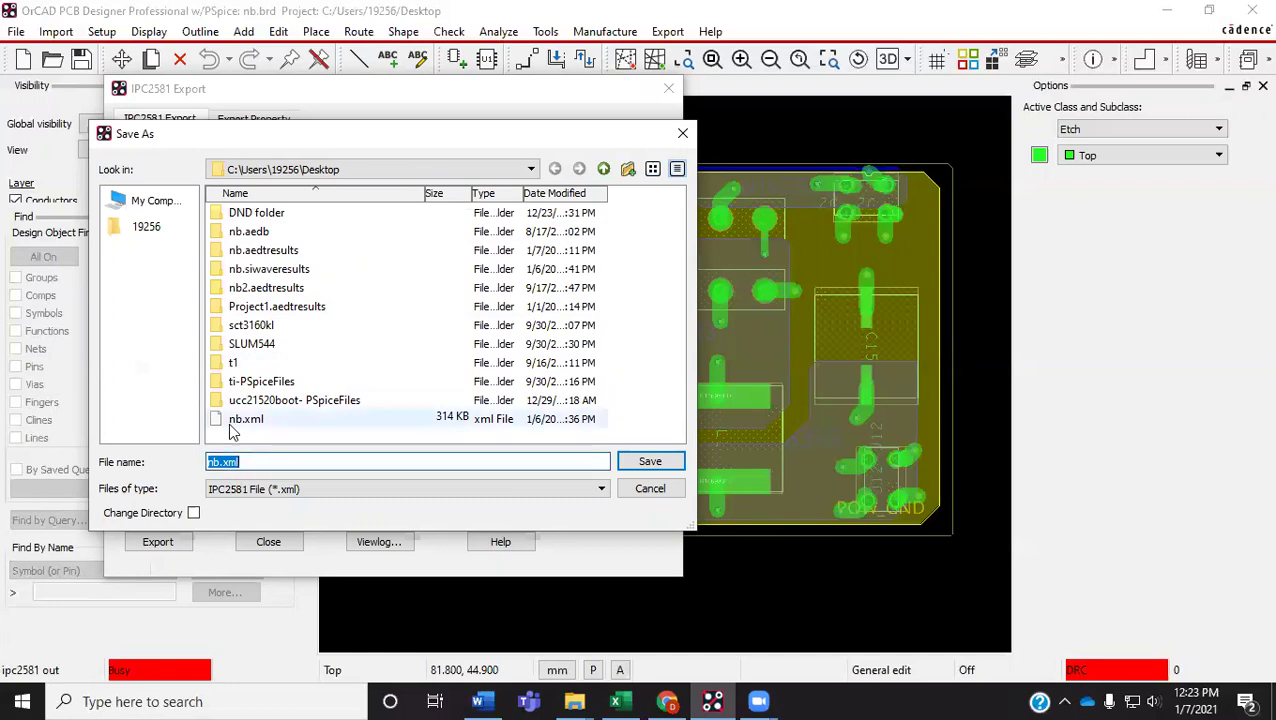
# Step: Save as Desktop\nb.xml, replacing the old copy, then export and close the dialog
pyautogui.click(650, 461)
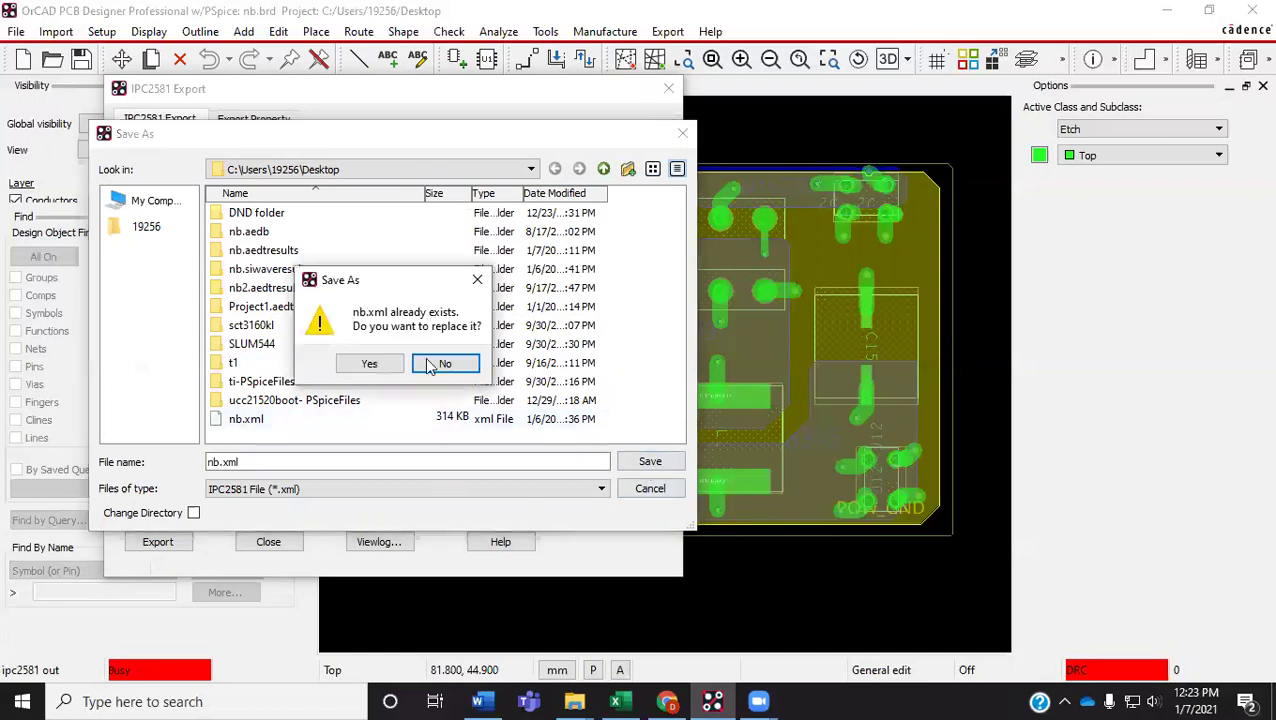
pyautogui.click(366, 362)
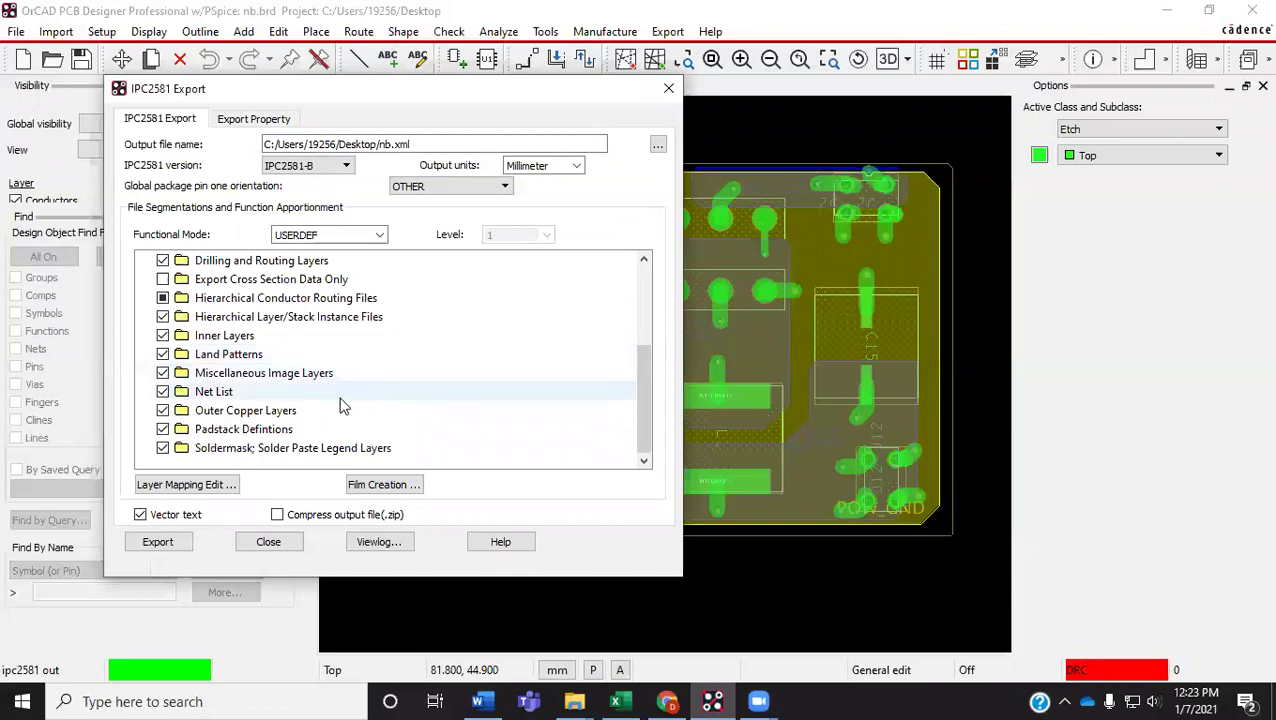
pyautogui.click(160, 542)
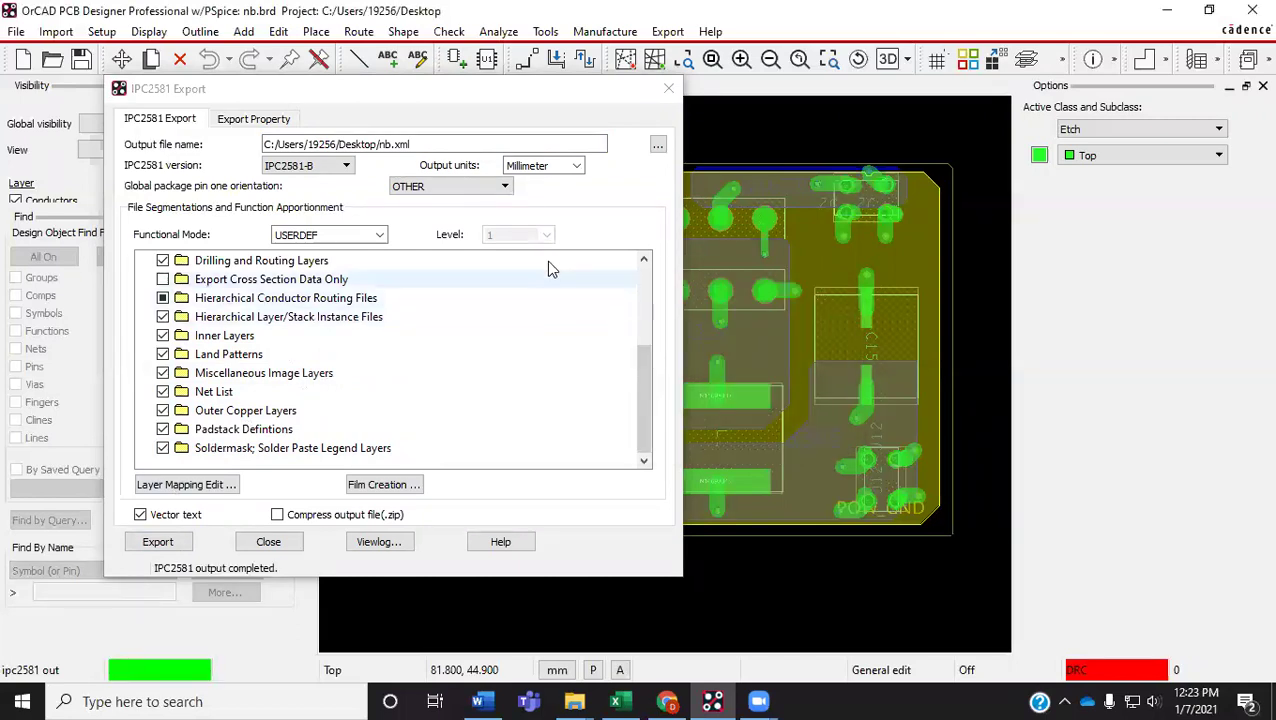
pyautogui.click(670, 89)
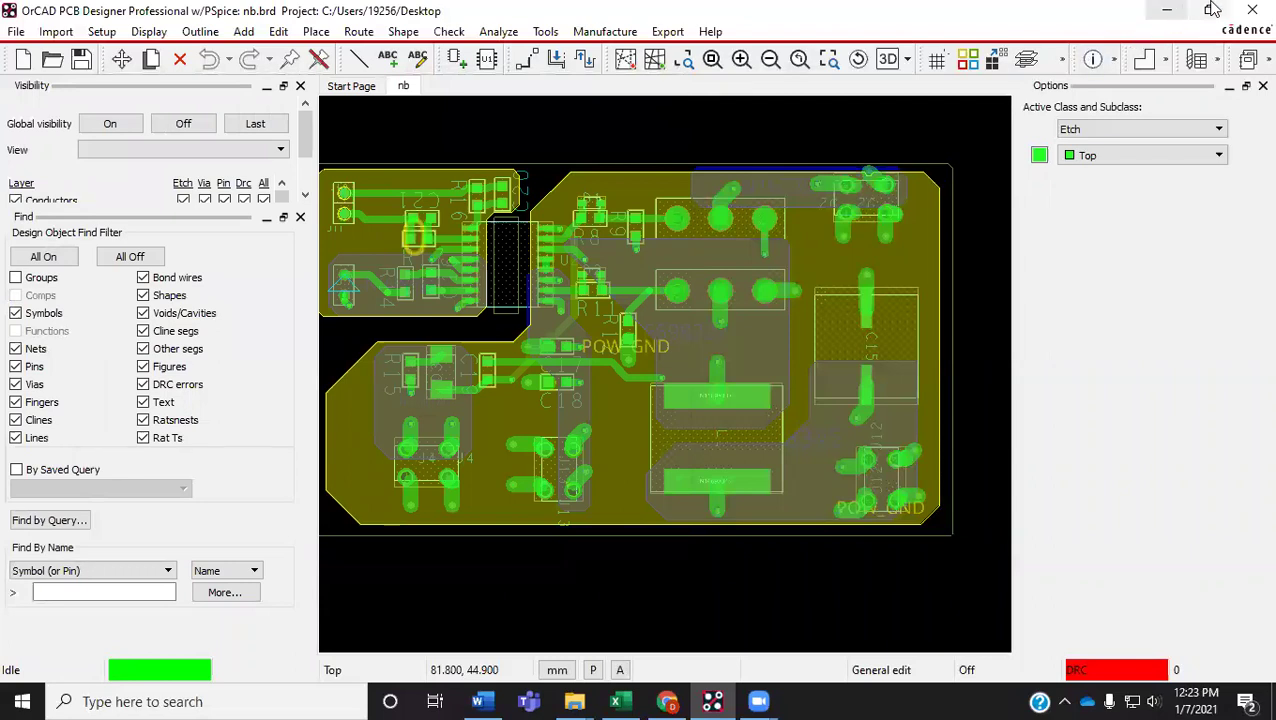
# Step: Quit OrCAD PCB Designer saving nb.brd, then launch ANSYS SIwave from the desktop
pyautogui.click(1251, 10)
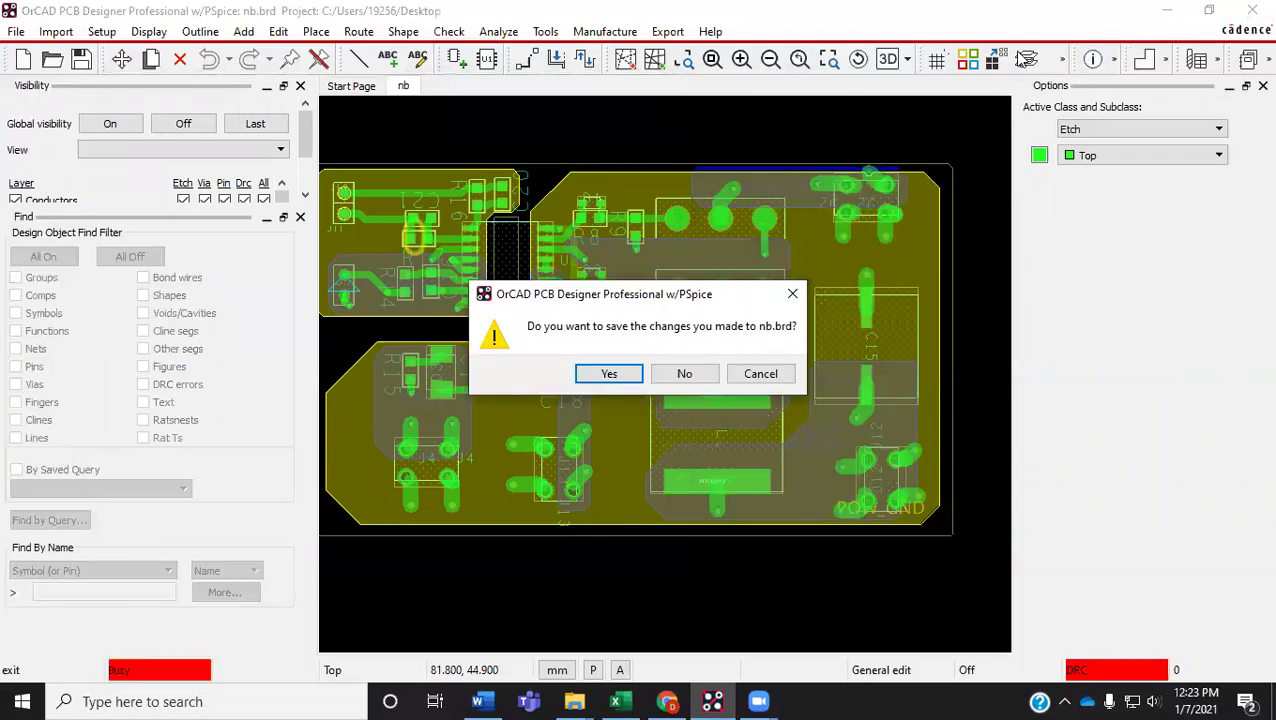
pyautogui.click(591, 381)
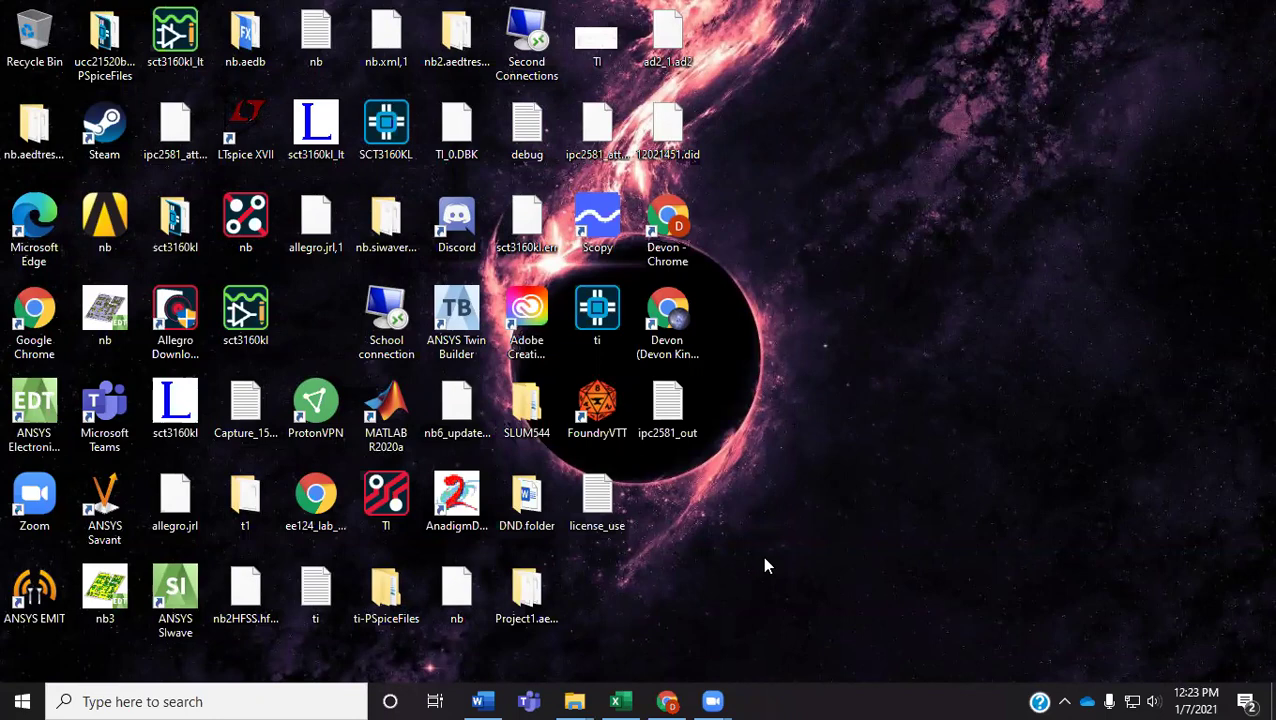
pyautogui.doubleClick(171, 598)
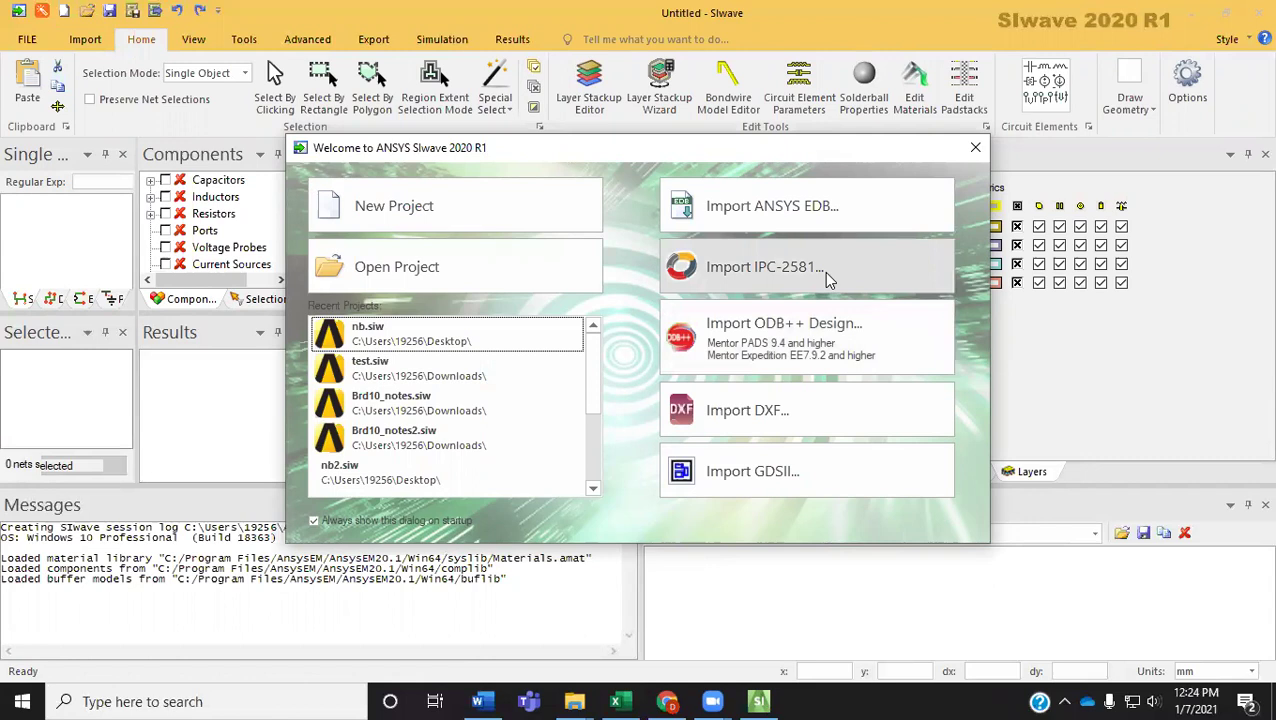
# Step: Import Desktop\nb.xml as an IPC-2581 design, keeping all 21 nets in the configuration
pyautogui.click(826, 279)
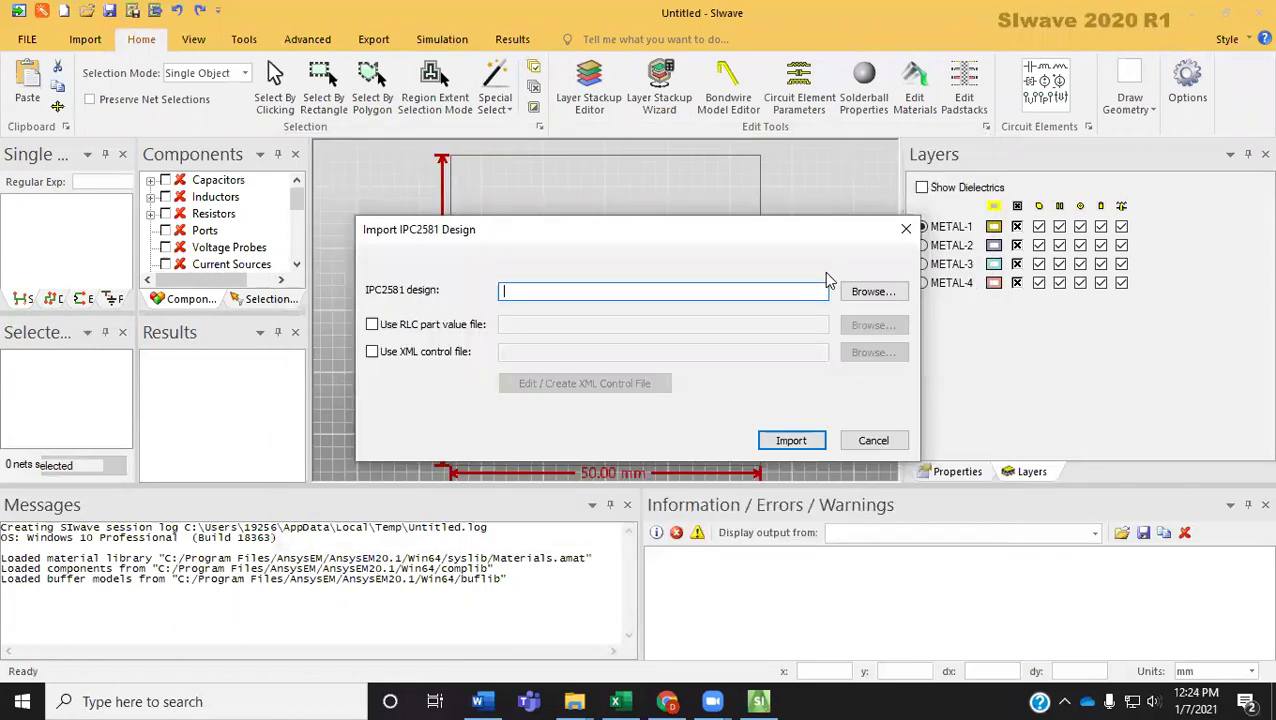
pyautogui.click(886, 290)
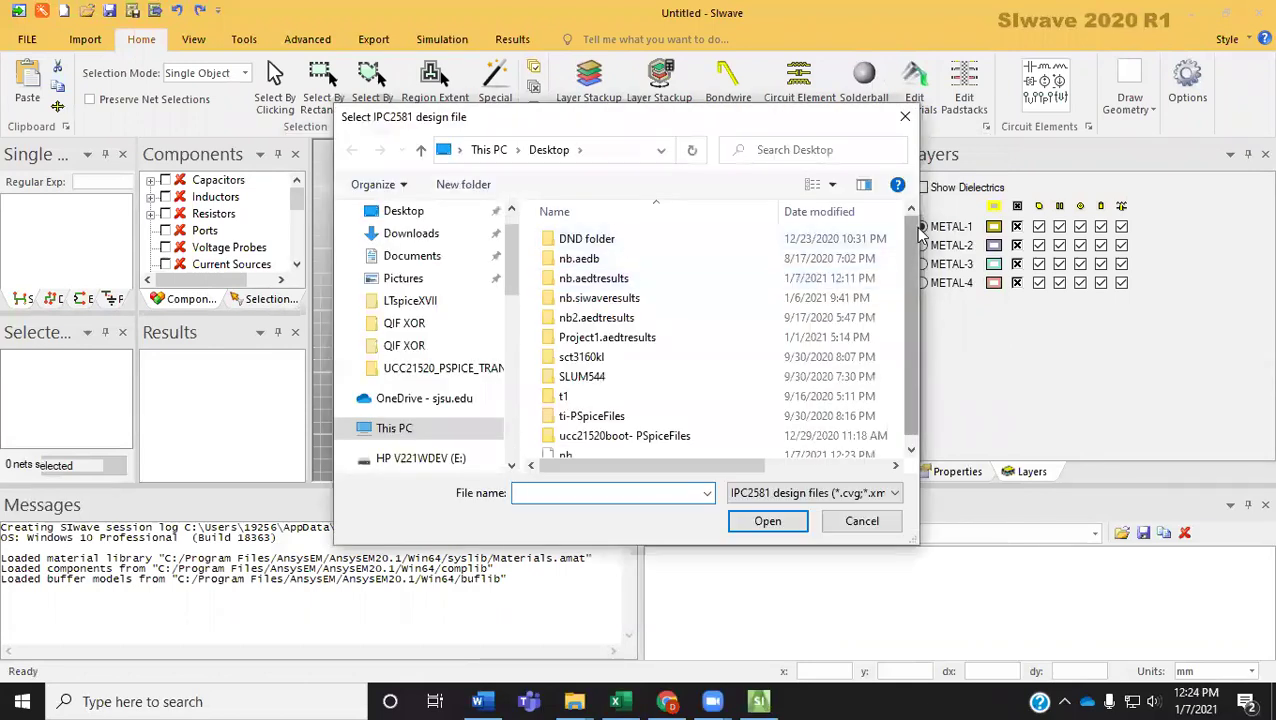
pyautogui.scroll(-1, 921, 232)
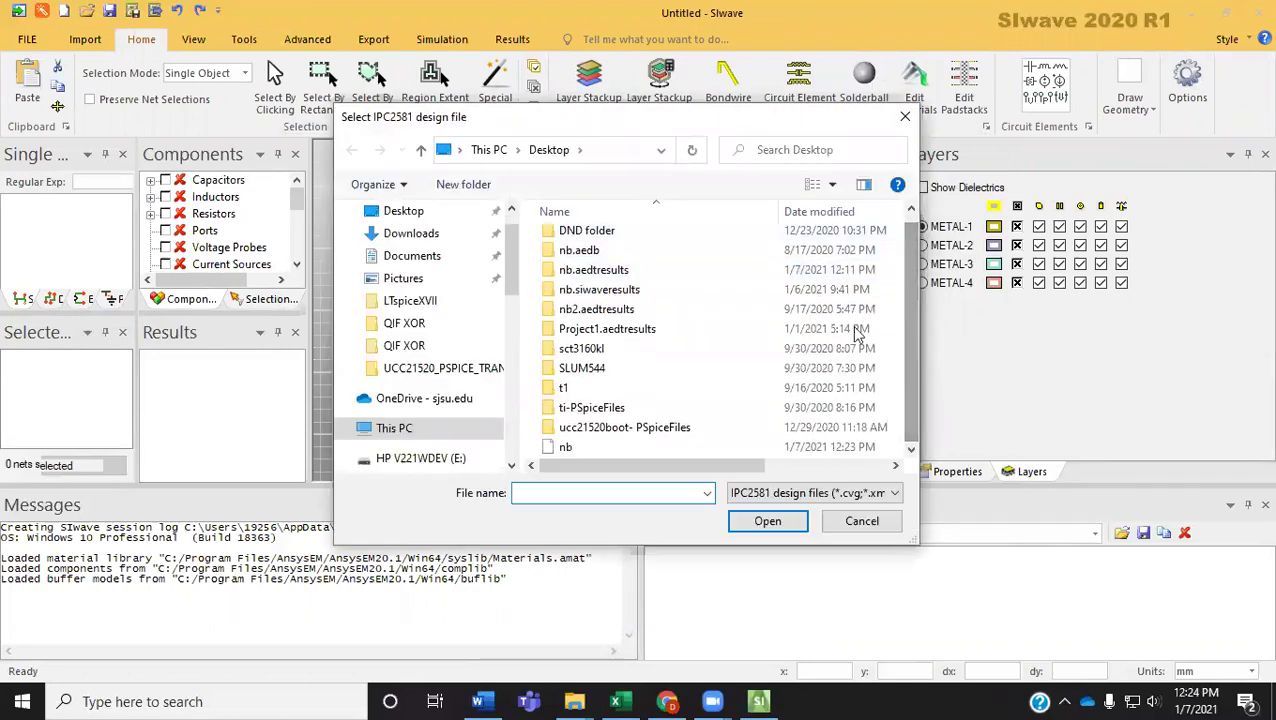
pyautogui.click(566, 447)
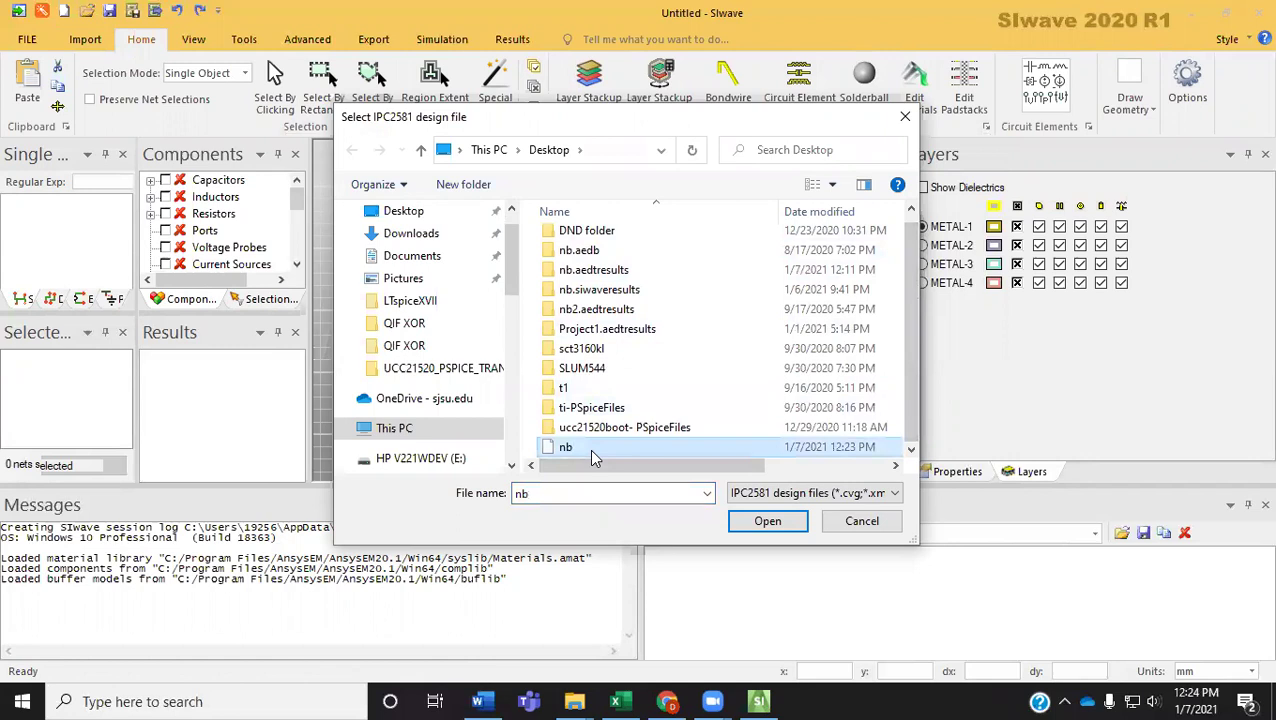
pyautogui.click(755, 521)
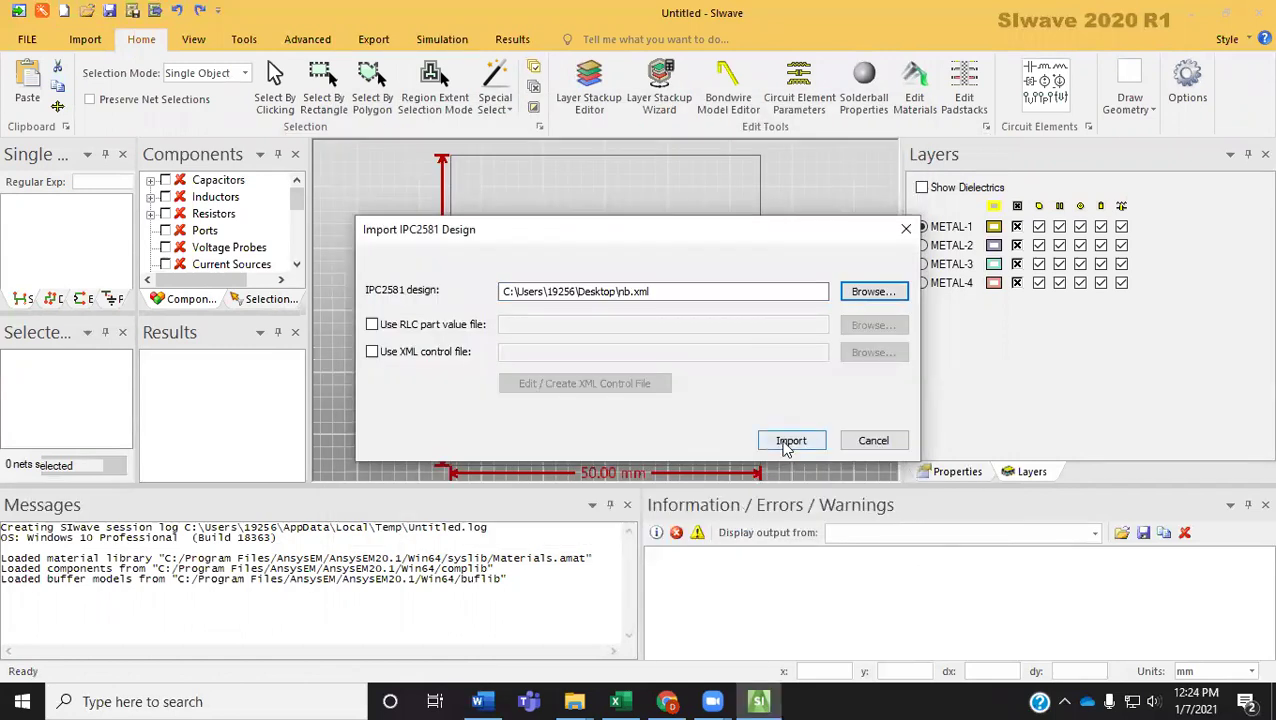
pyautogui.click(790, 441)
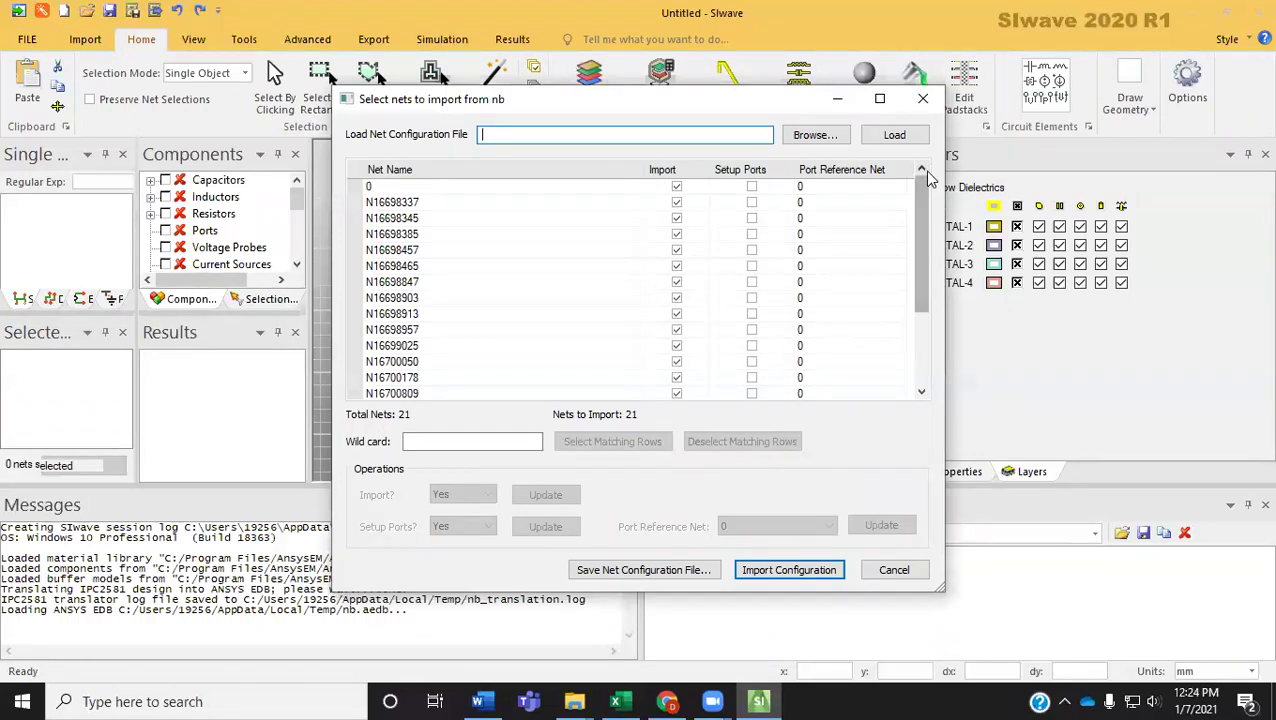
pyautogui.moveTo(922, 198); pyautogui.dragTo(918, 280)
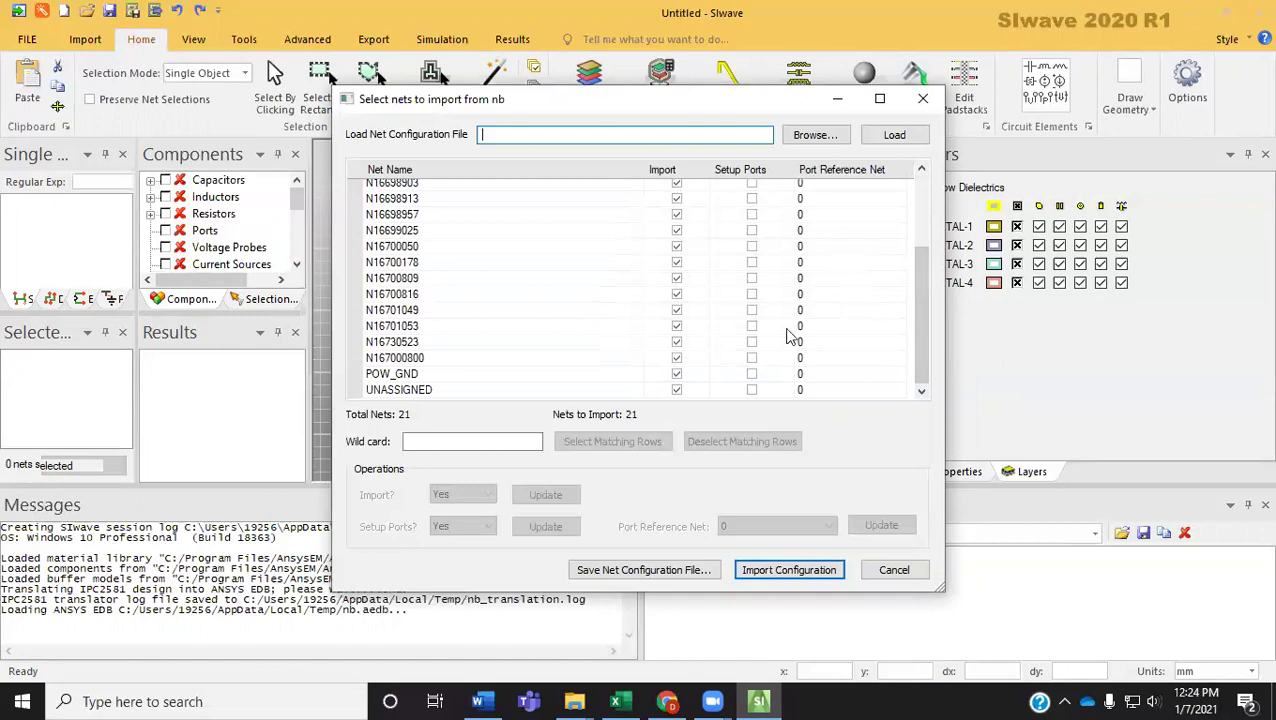
pyautogui.click(771, 571)
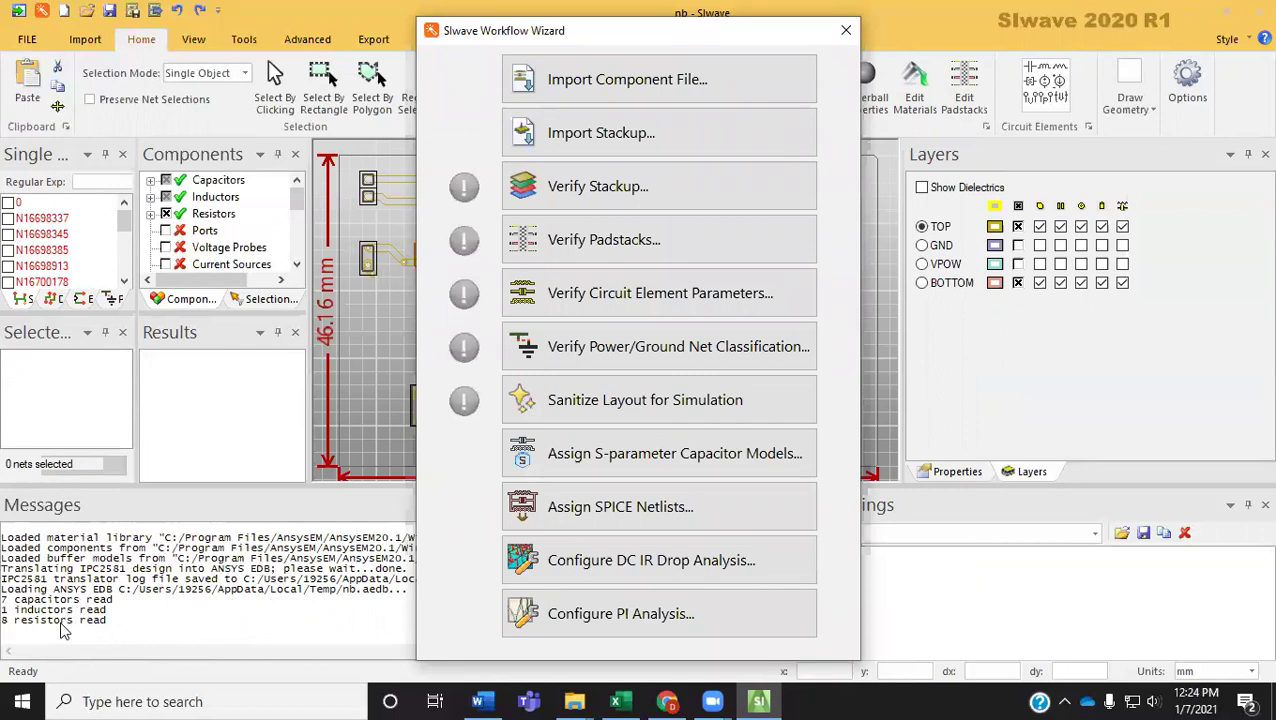
# Step: Close the Workflow Wizard, highlight nets 0 through N167000800, and show the GND and VPOW layers
pyautogui.click(845, 32)
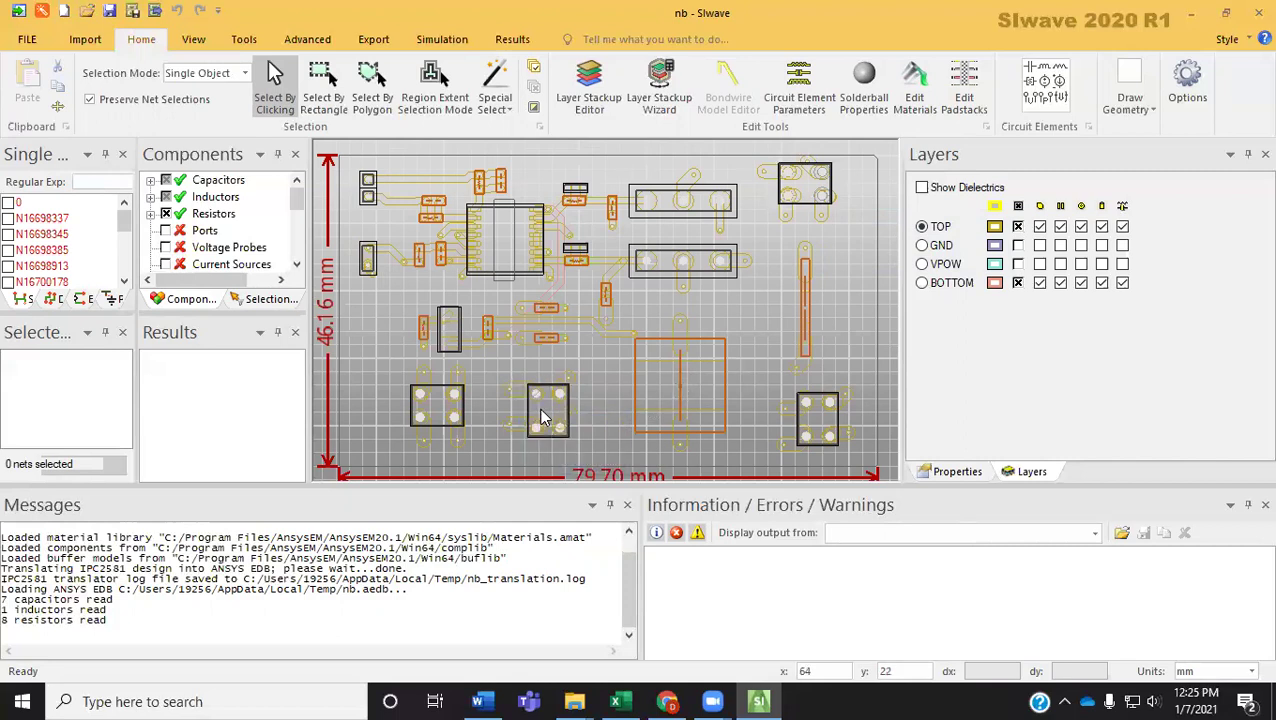
pyautogui.click(8, 203)
pyautogui.click(8, 218)
pyautogui.click(8, 234)
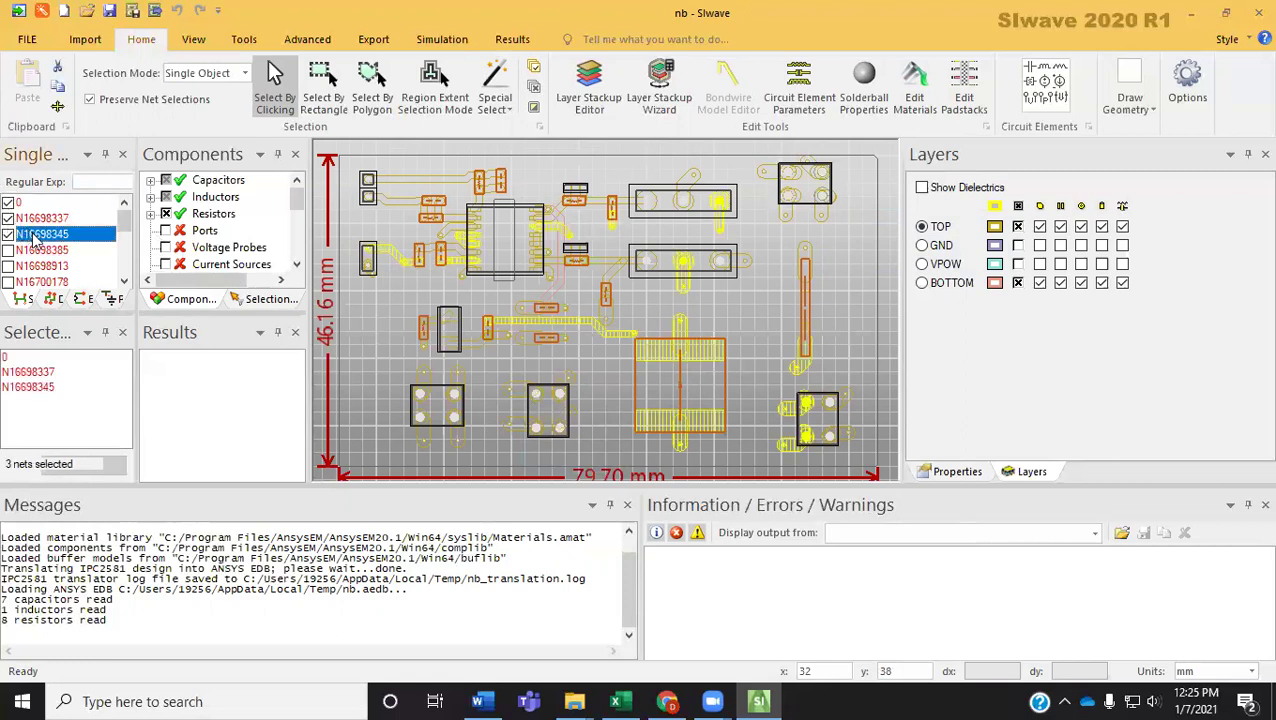
pyautogui.moveTo(35, 238); pyautogui.dragTo(35, 332)
pyautogui.click(8, 267)
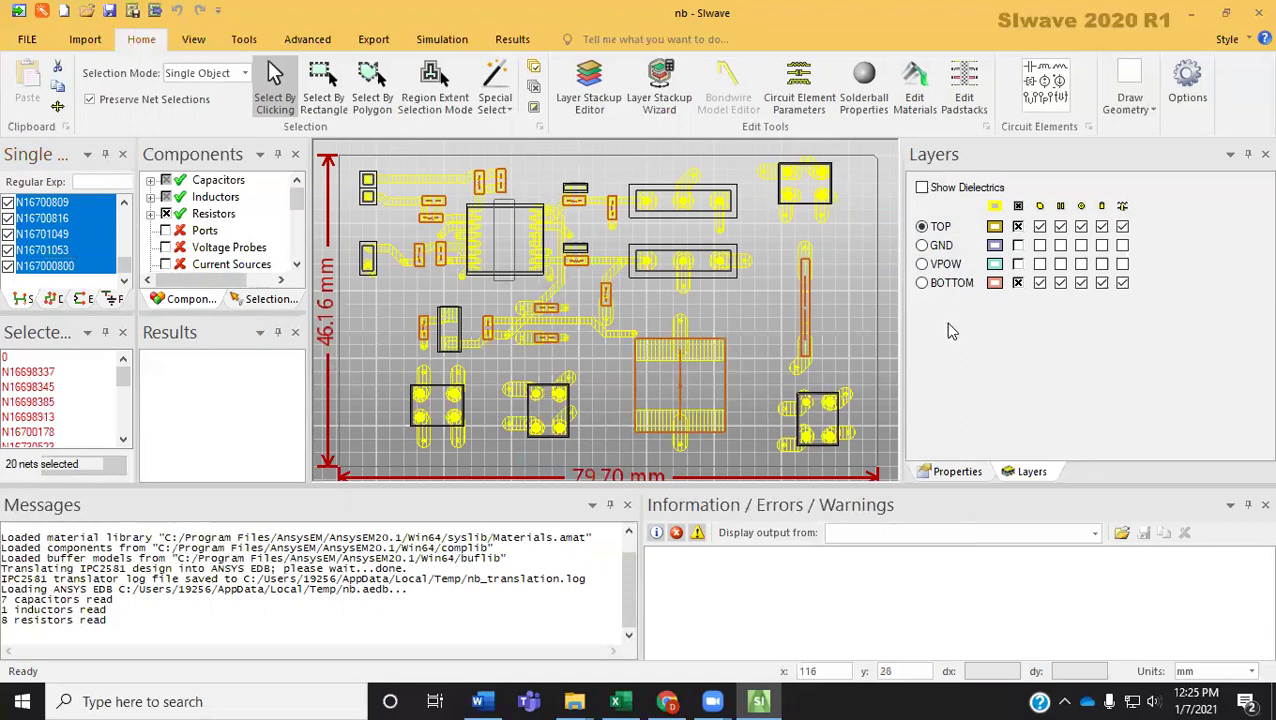
pyautogui.click(1019, 246)
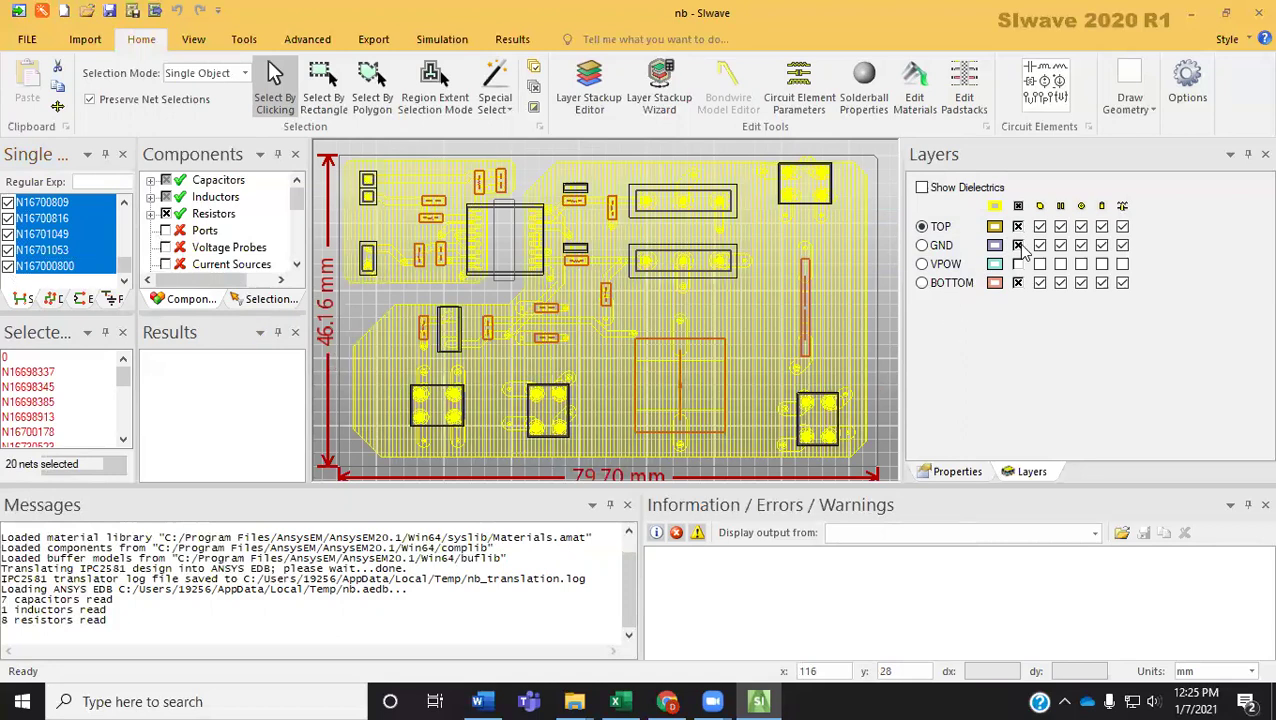
pyautogui.click(1017, 264)
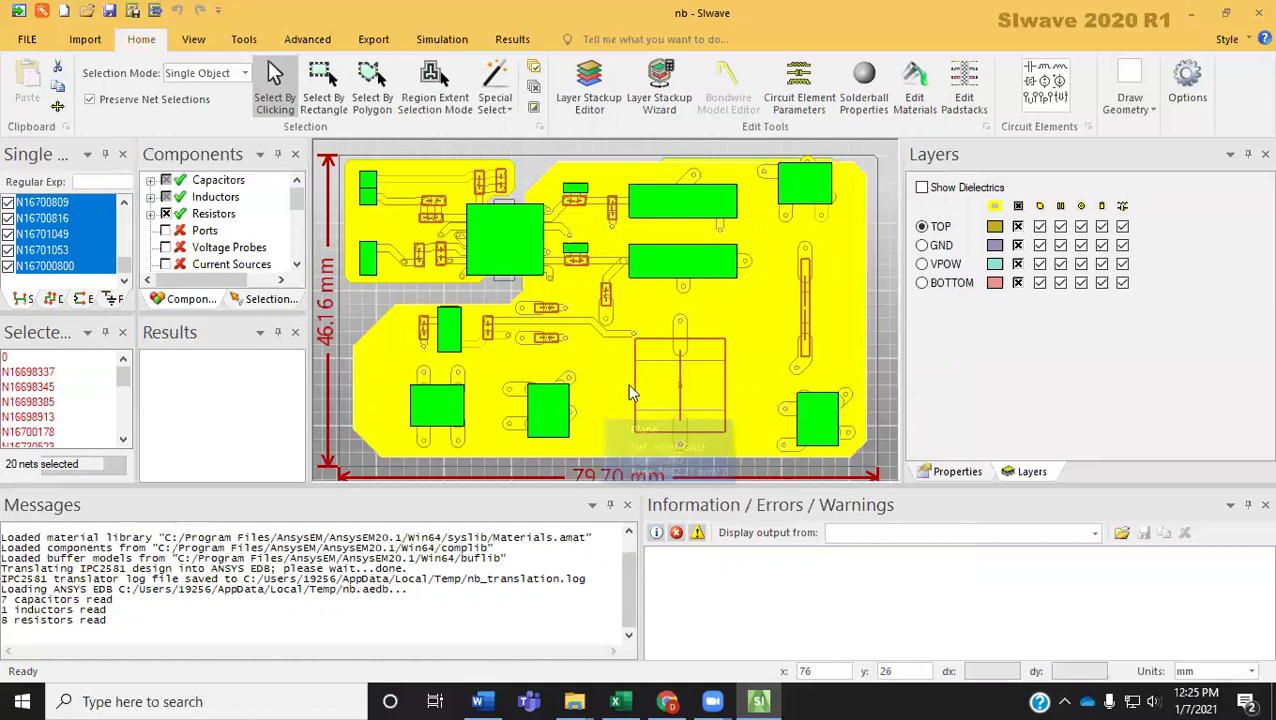
# Step: Start the Export to Q3D Extractor and save the project as nb.siw, replacing the existing file
pyautogui.click(373, 41)
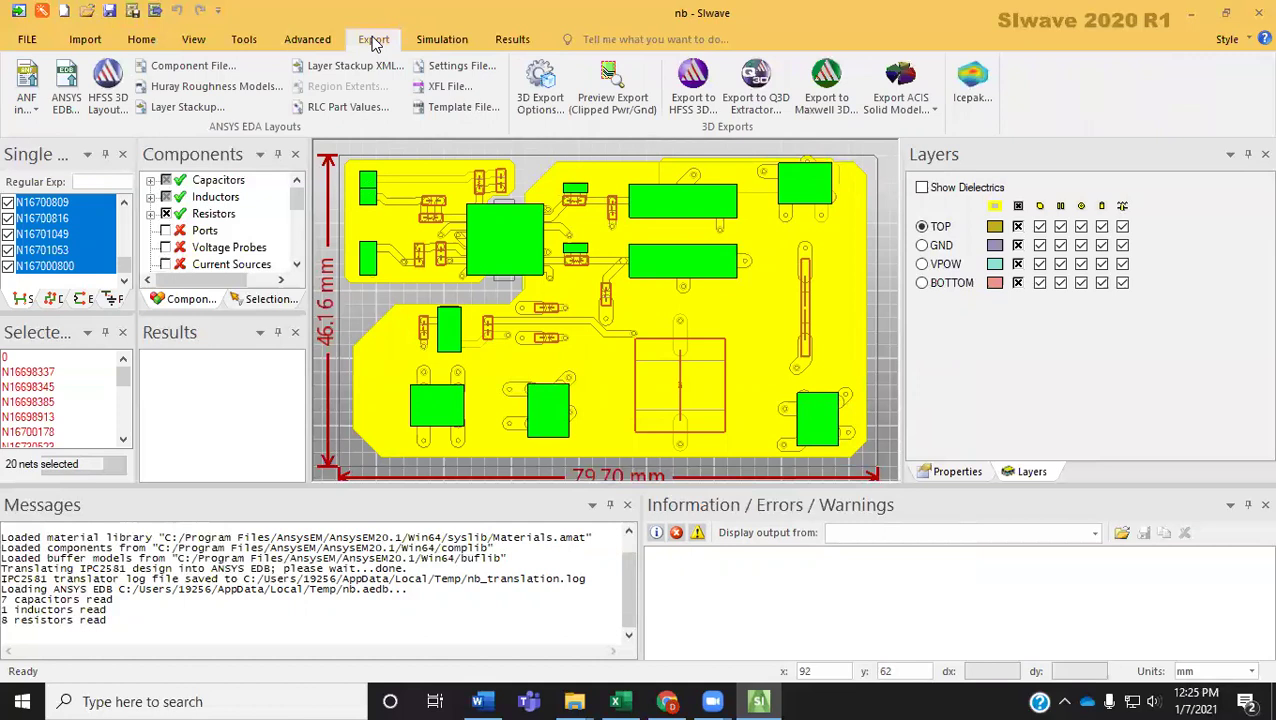
pyautogui.click(741, 117)
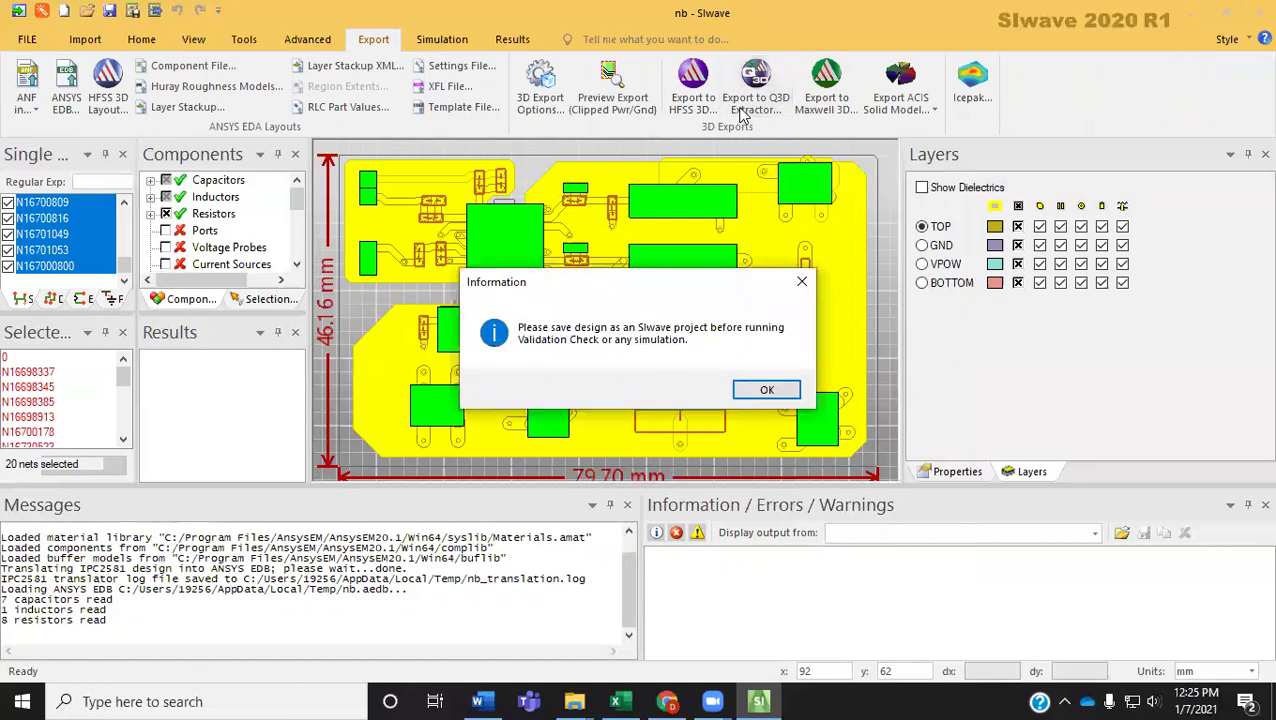
pyautogui.click(765, 389)
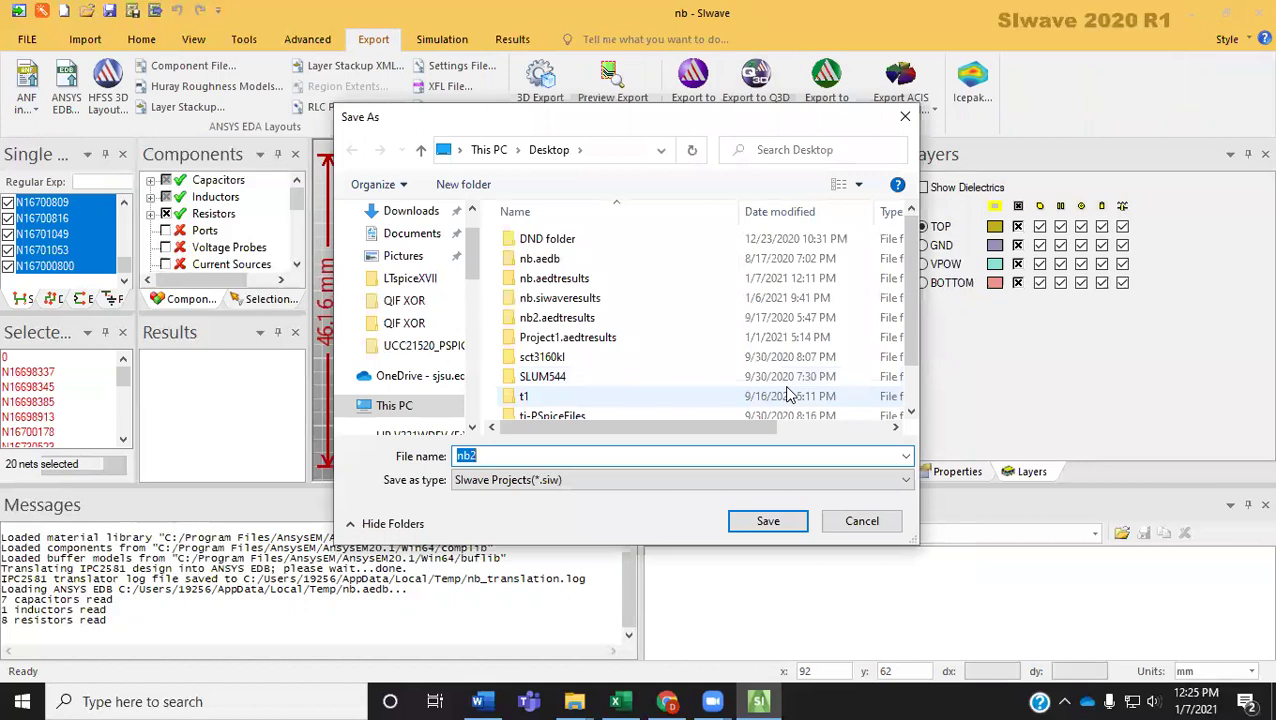
pyautogui.click(598, 456)
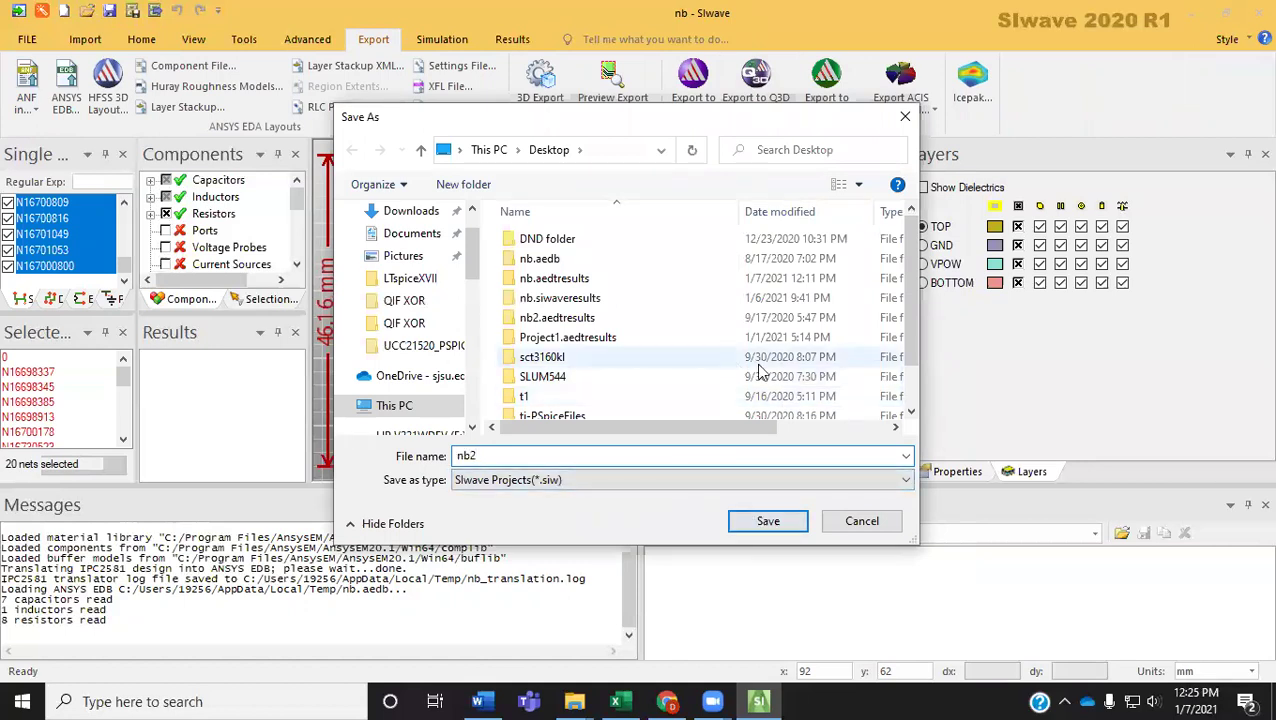
pyautogui.press('BackSpace')
pyautogui.press('Return')
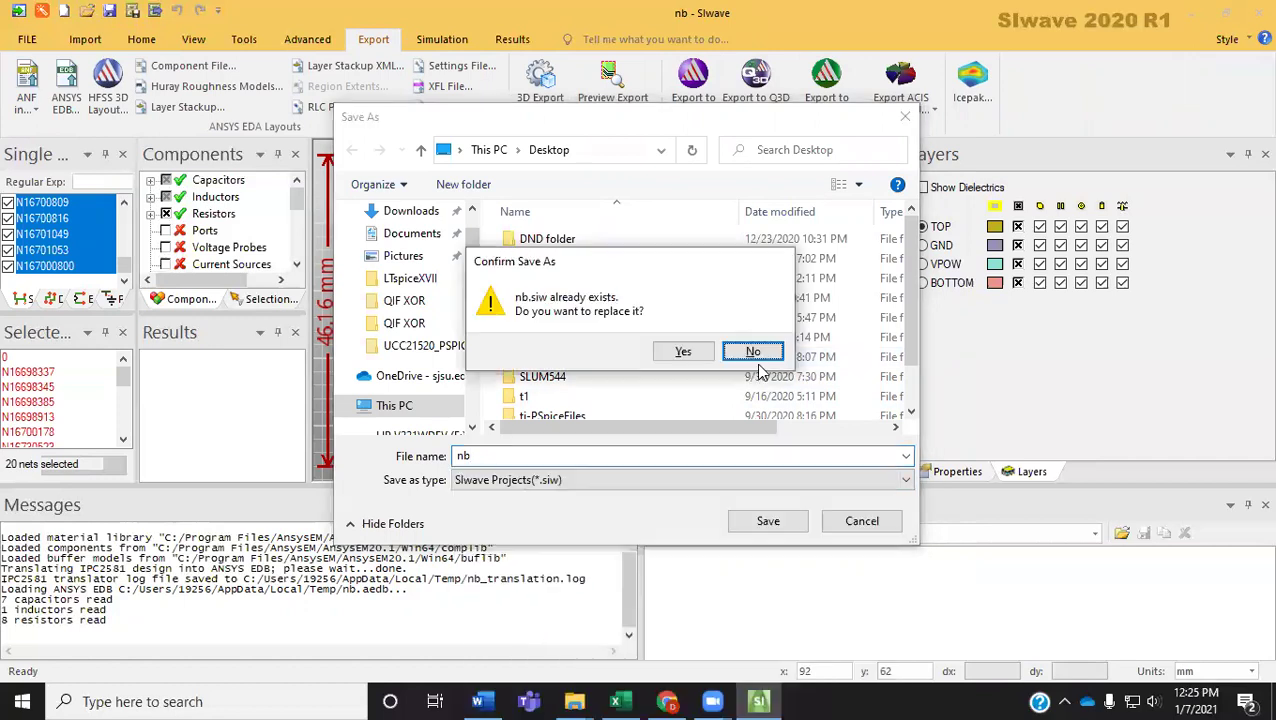
pyautogui.click(704, 356)
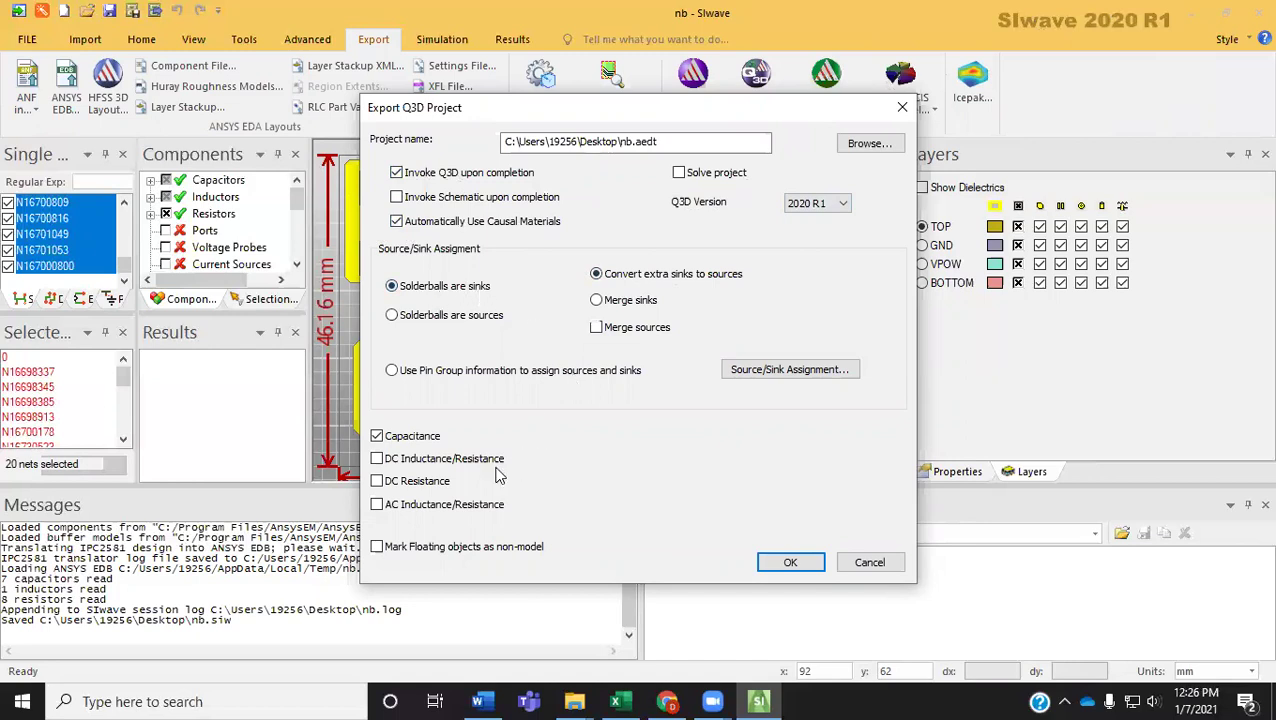
# Step: Enable DC Inductance/Resistance extraction and confirm overwriting the existing Q3D project
pyautogui.click(377, 459)
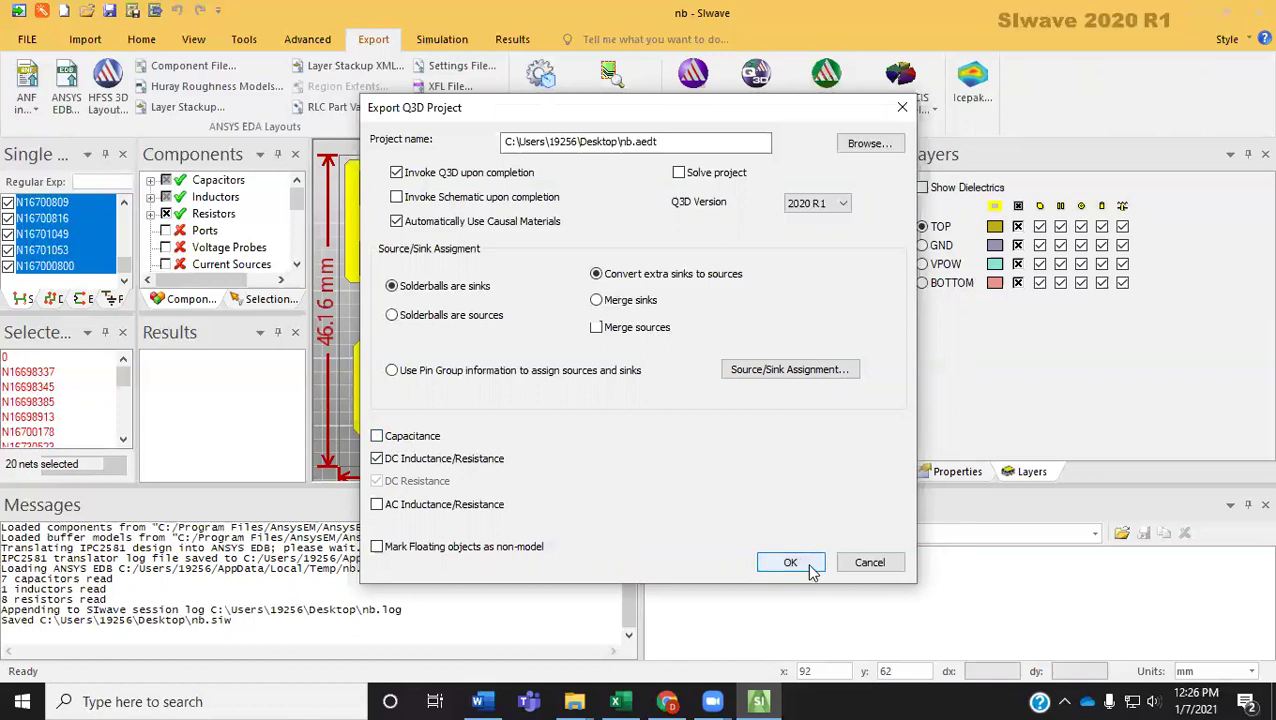
pyautogui.click(790, 562)
pyautogui.click(697, 391)
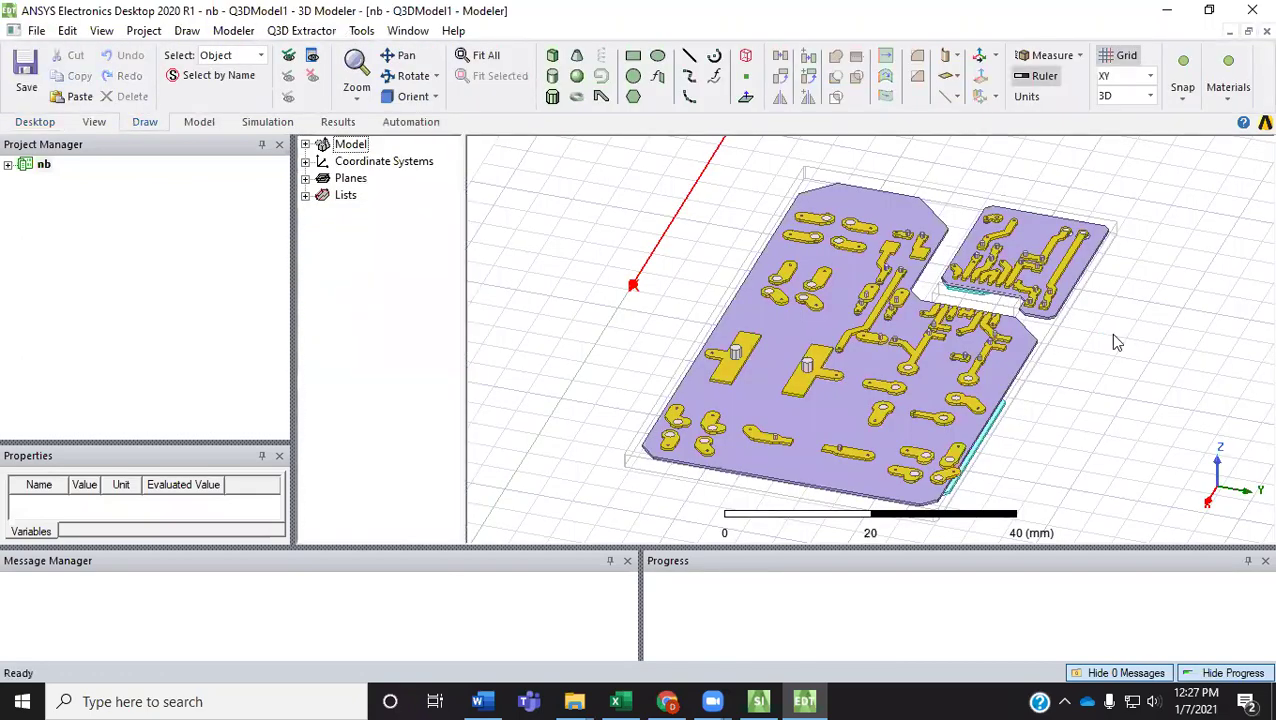
# Step: Pan the loaded Q3DModel1 board view to the left
pyautogui.click(401, 55)
pyautogui.moveTo(740, 244); pyautogui.dragTo(623, 236)
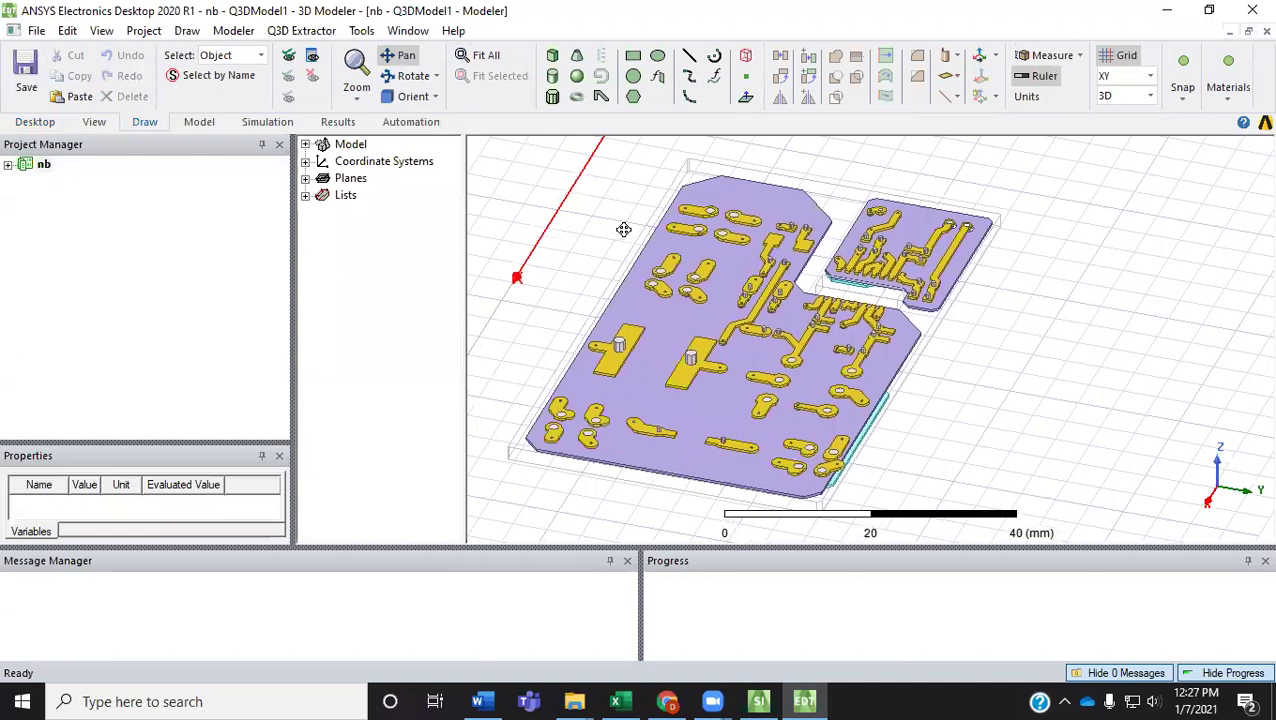
pyautogui.click(410, 77)
pyautogui.moveTo(702, 438); pyautogui.dragTo(705, 438)
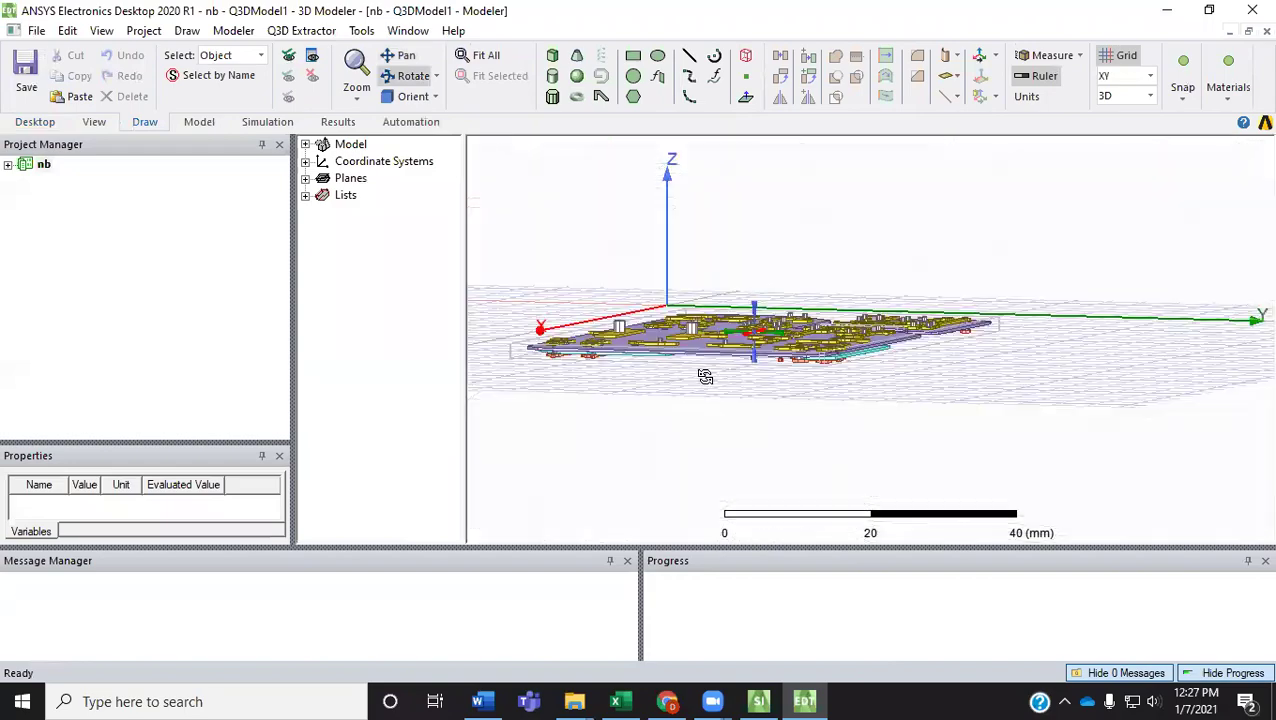
pyautogui.moveTo(705, 376); pyautogui.dragTo(716, 437)
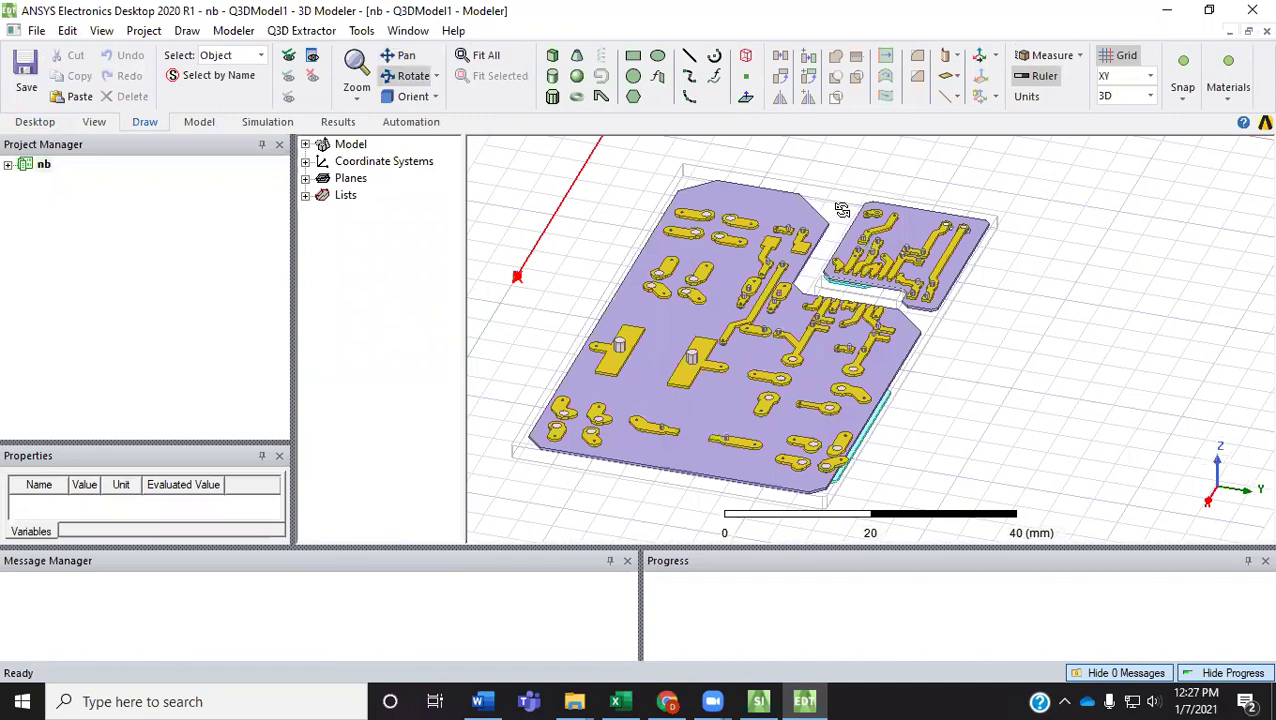
pyautogui.moveTo(891, 305); pyautogui.dragTo(679, 298)
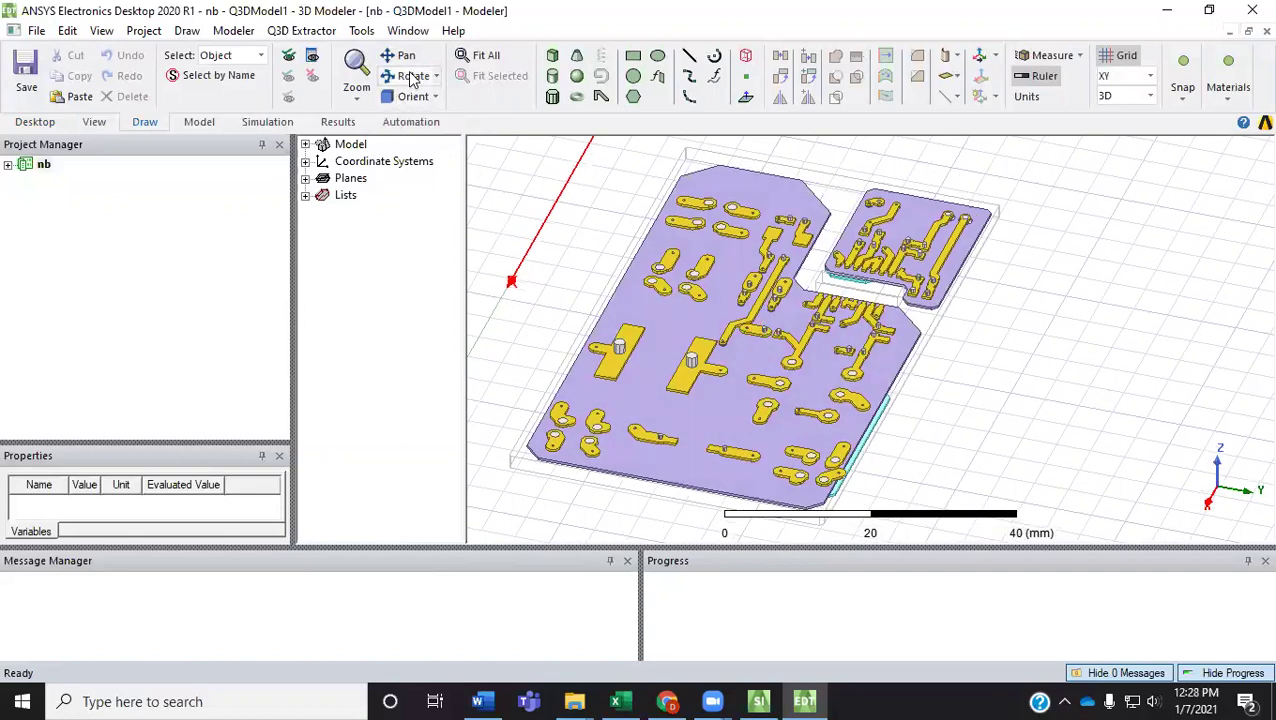
# Step: Expand Model and Solids in the modeler tree and the nb project in Project Manager
pyautogui.click(306, 145)
pyautogui.click(323, 161)
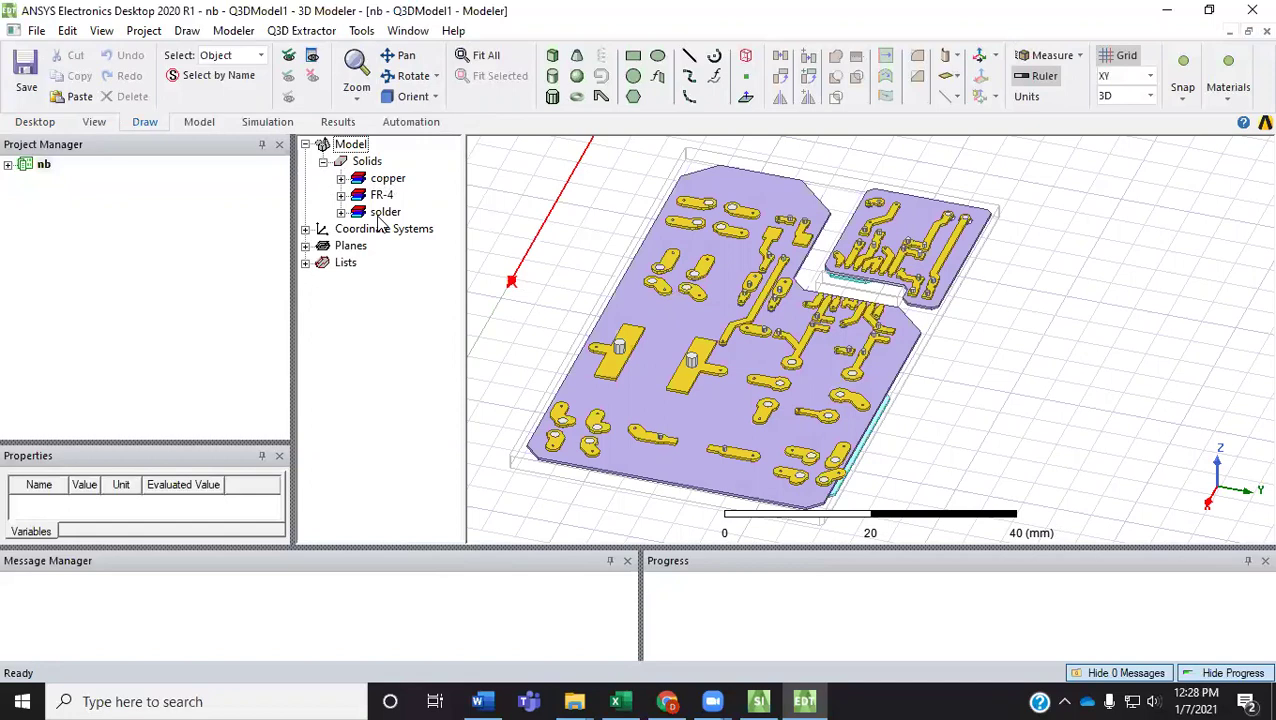
pyautogui.click(8, 165)
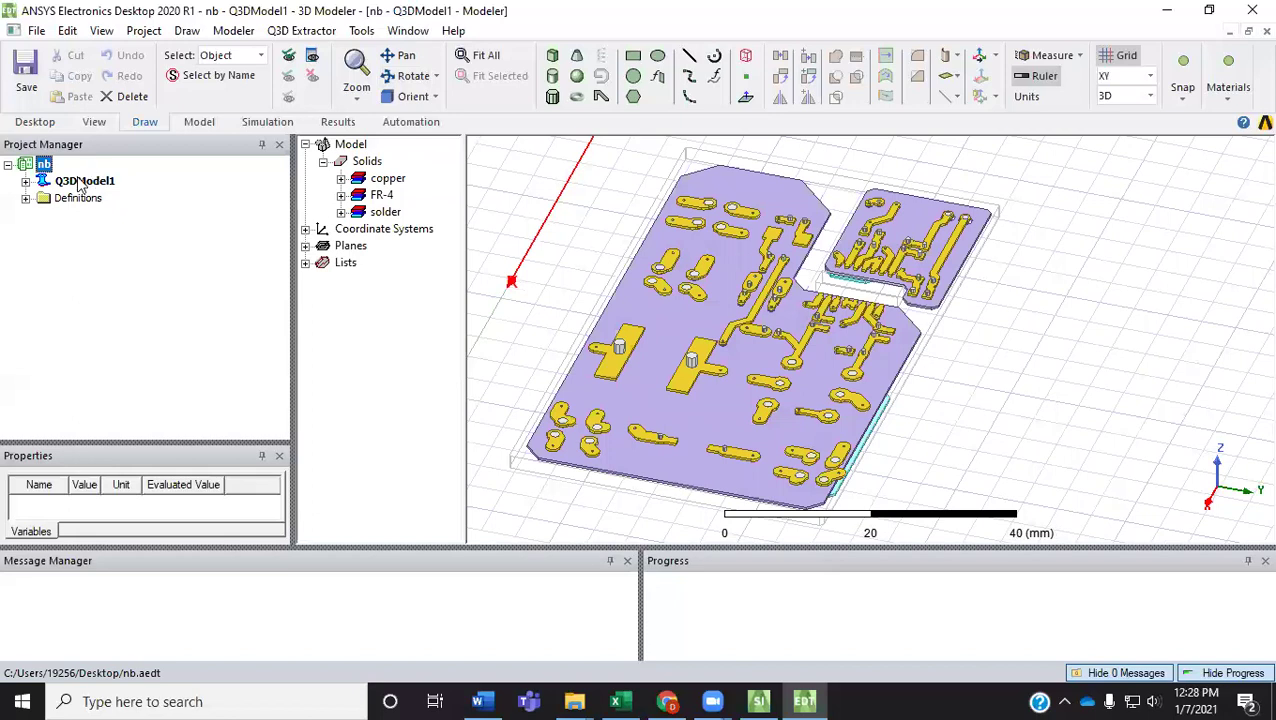
# Step: Expand Q3DModel1's Nets and show pins for nets 0, N16698337, N16698345_0, N16698457 and N16698465
pyautogui.click(25, 182)
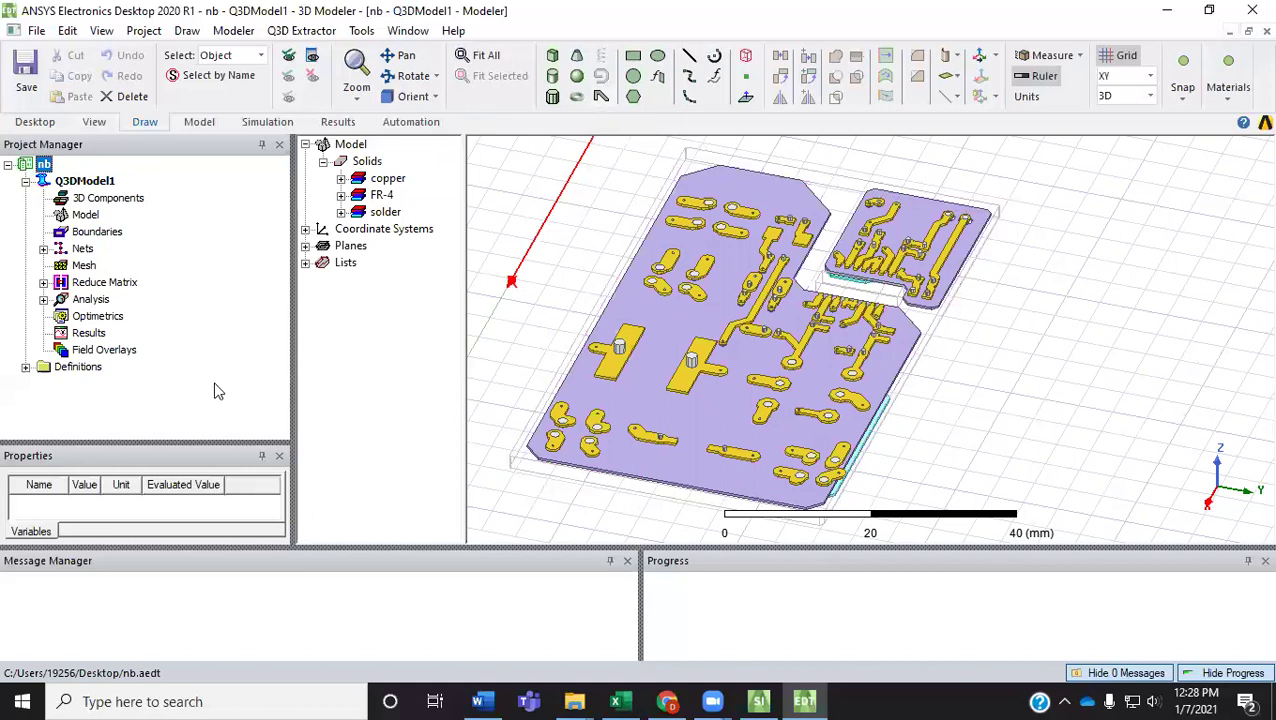
pyautogui.click(43, 249)
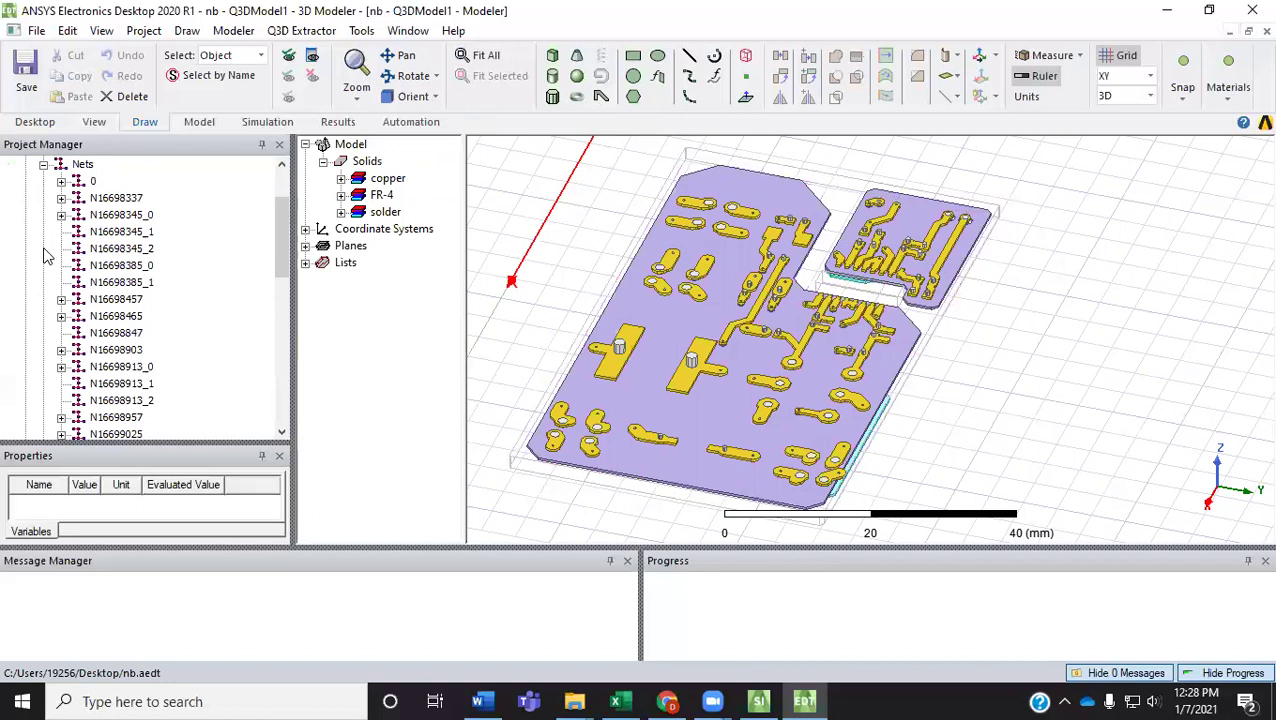
pyautogui.click(61, 181)
pyautogui.click(61, 233)
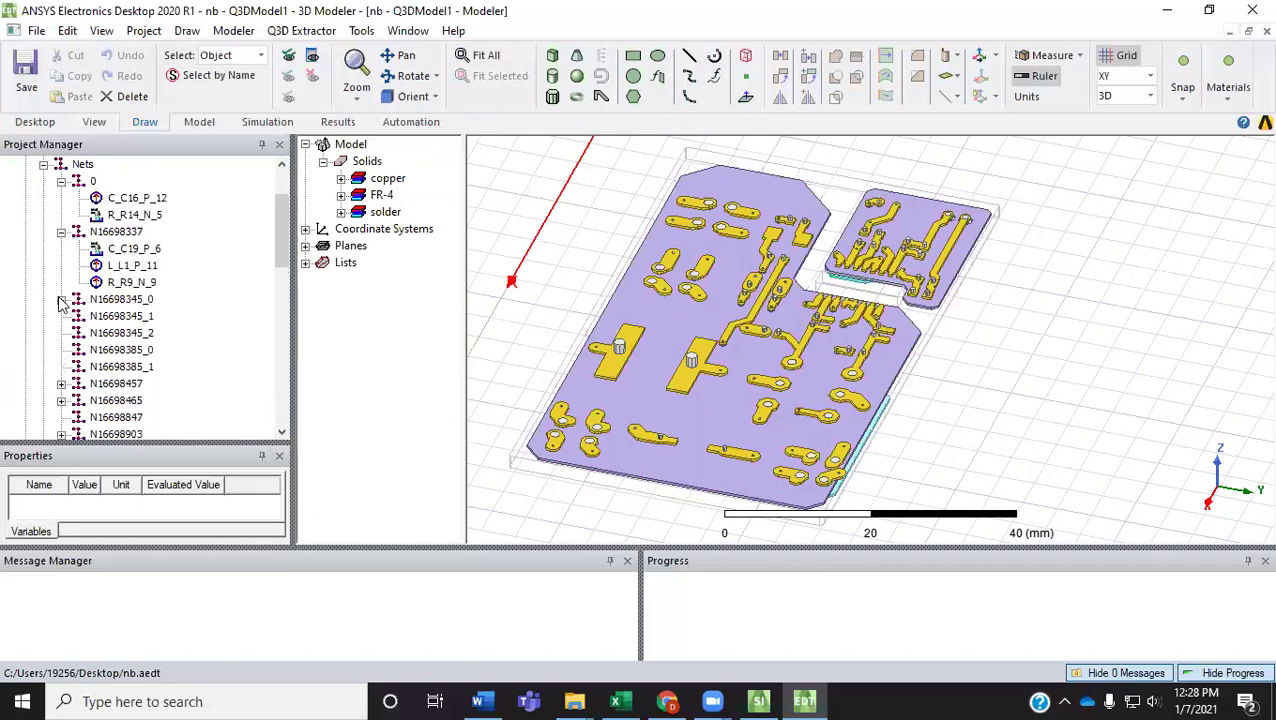
pyautogui.click(61, 299)
pyautogui.moveTo(283, 213); pyautogui.dragTo(290, 240)
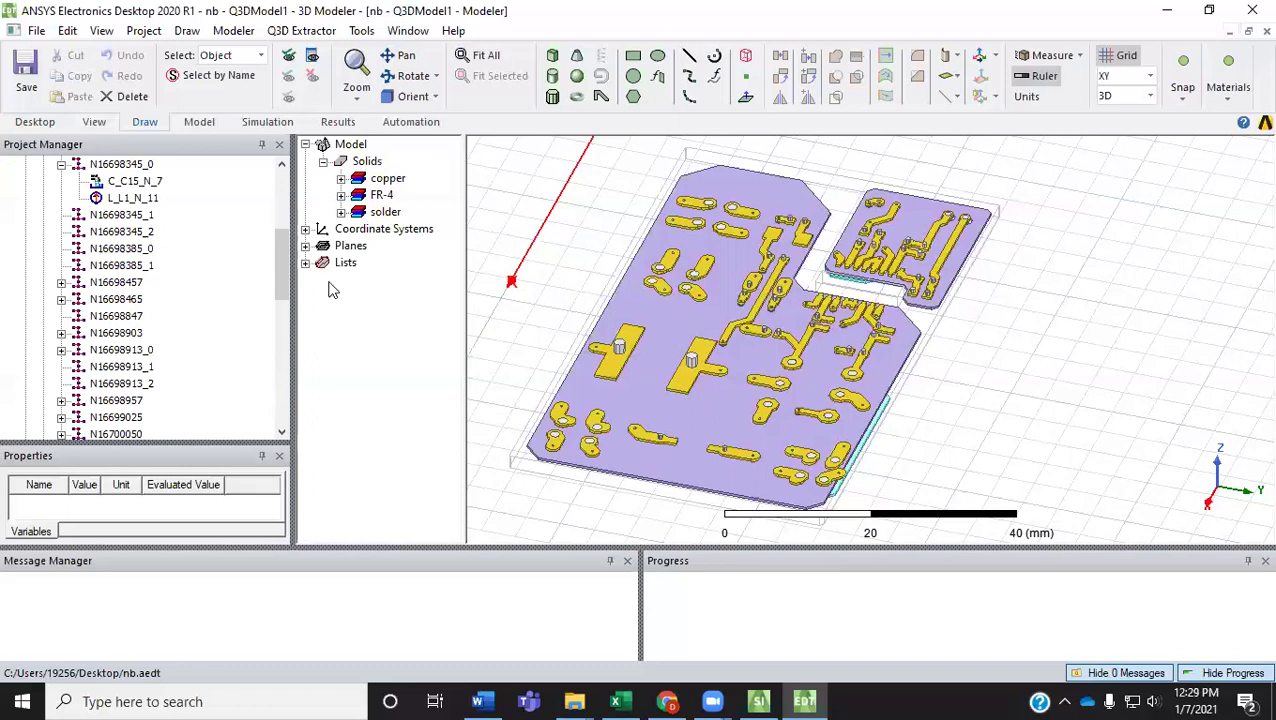
pyautogui.click(62, 283)
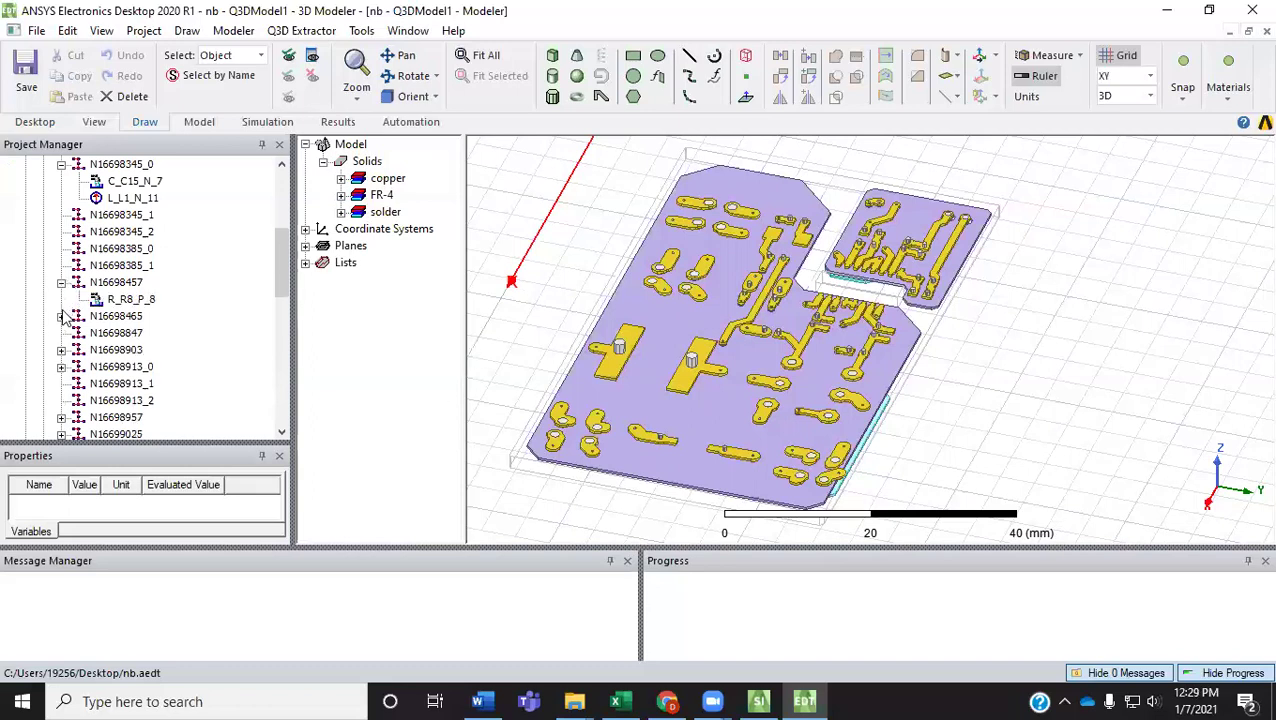
pyautogui.click(61, 316)
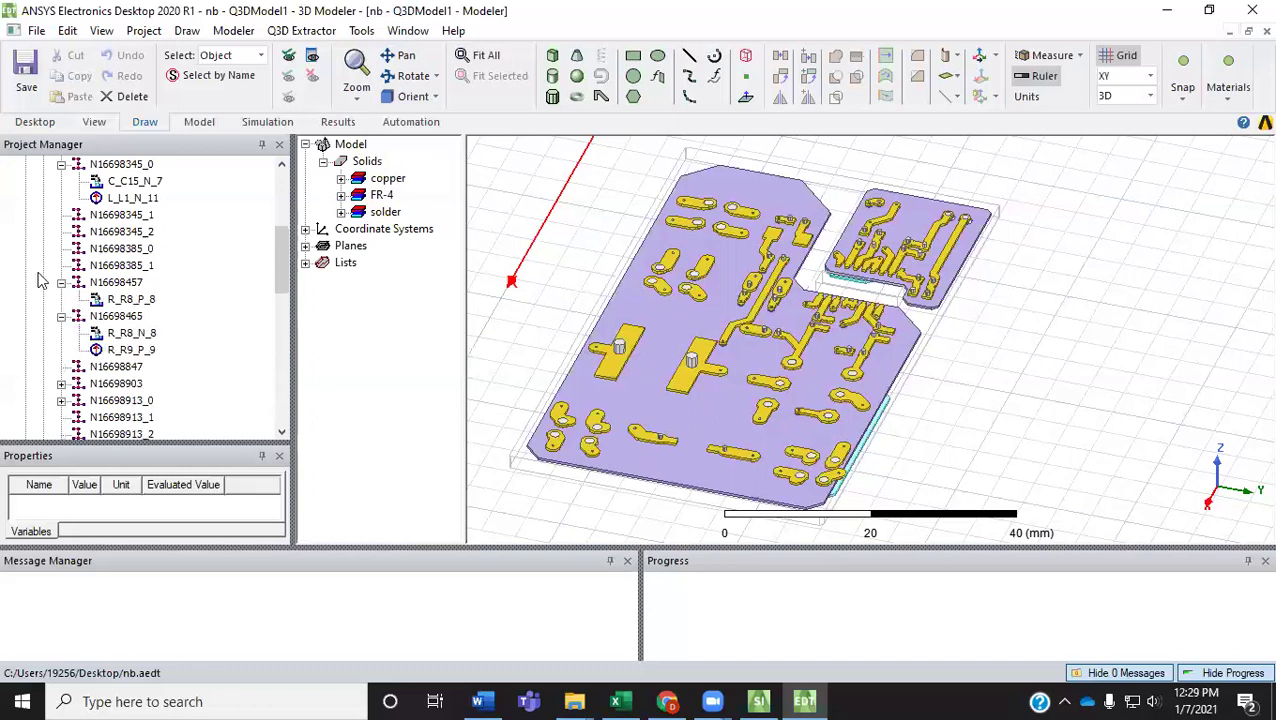
# Step: Show pins for nets N16698903 and N16698913_0, then highlight pin R_R8_P_8 on the board
pyautogui.scroll(-2, 35, 280)
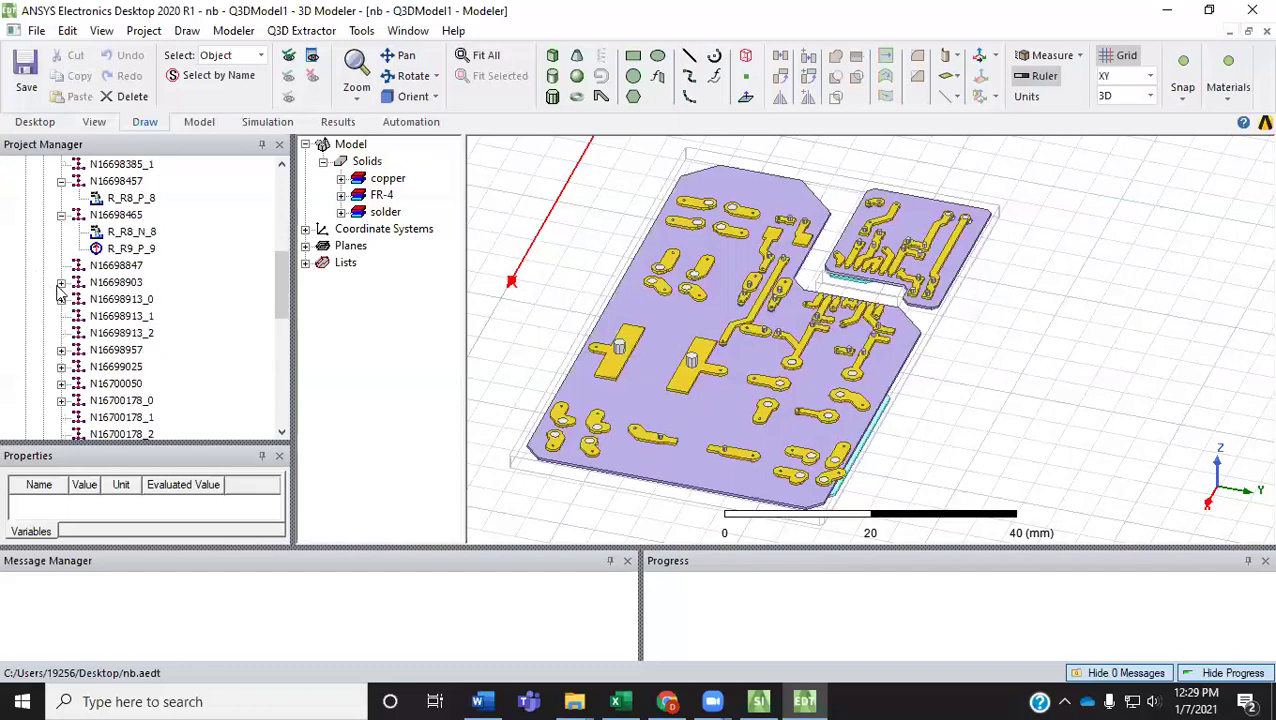
pyautogui.click(61, 283)
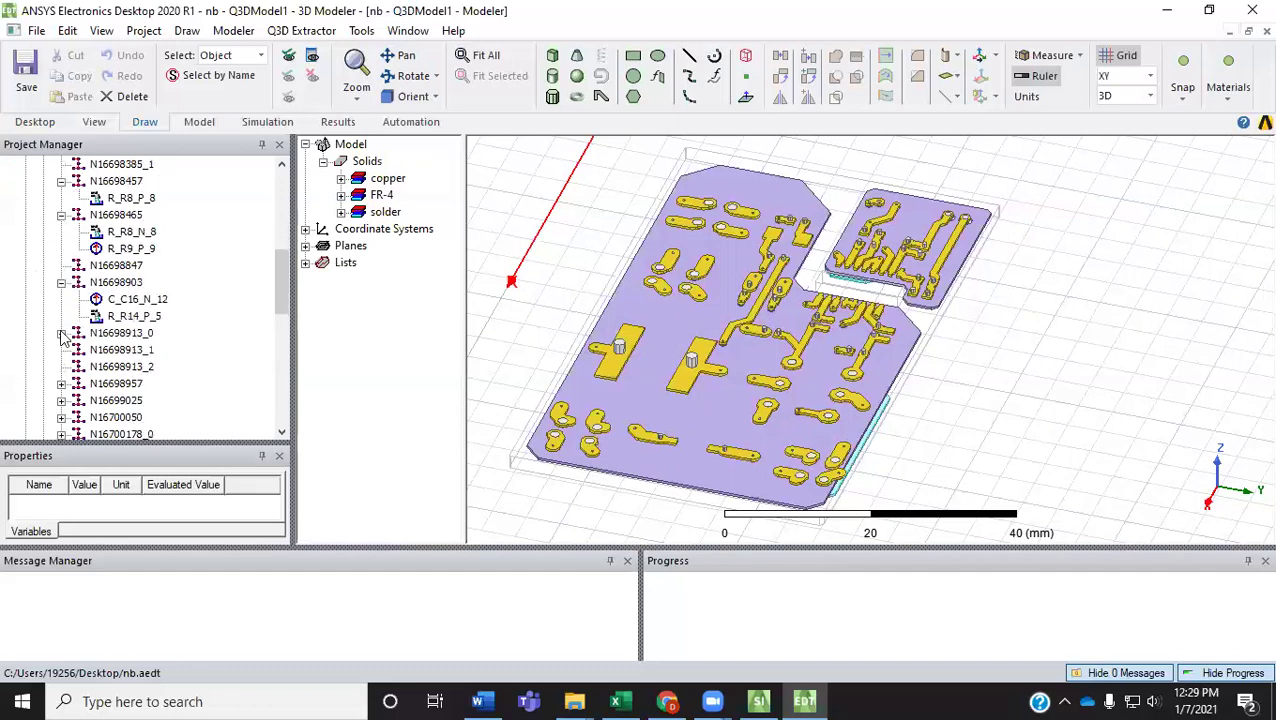
pyautogui.click(61, 334)
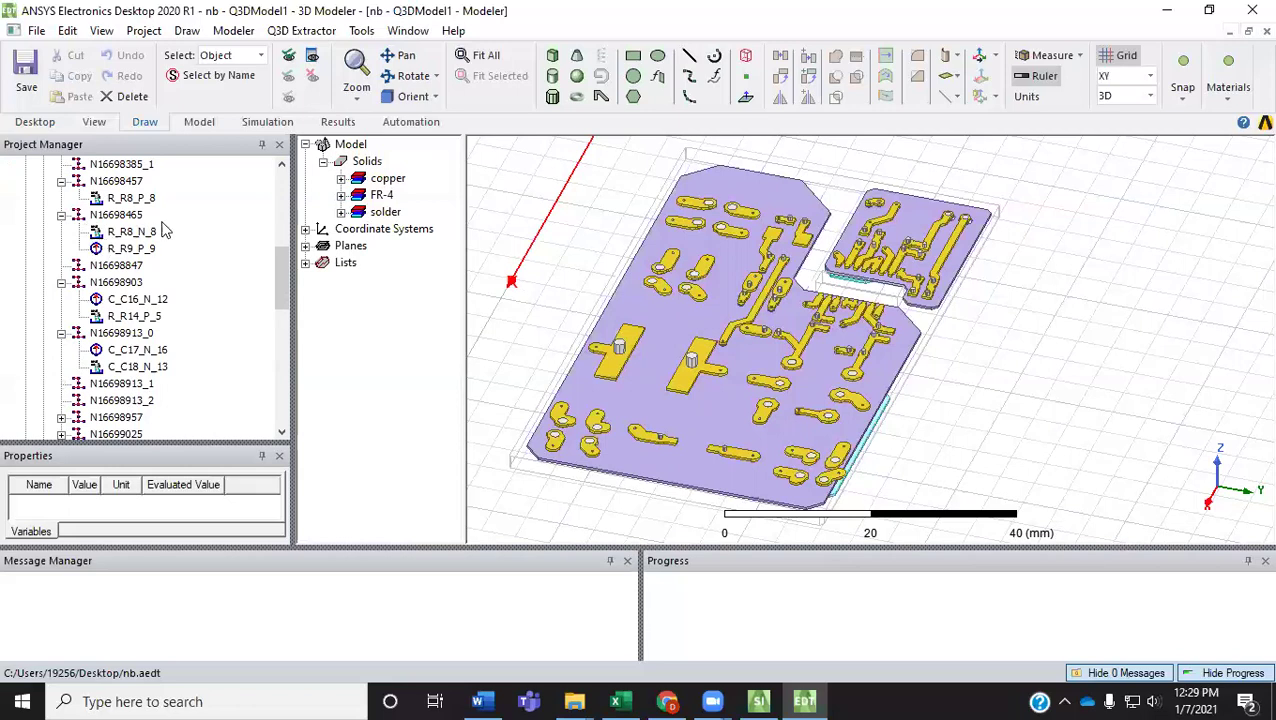
pyautogui.scroll(5, 283, 262)
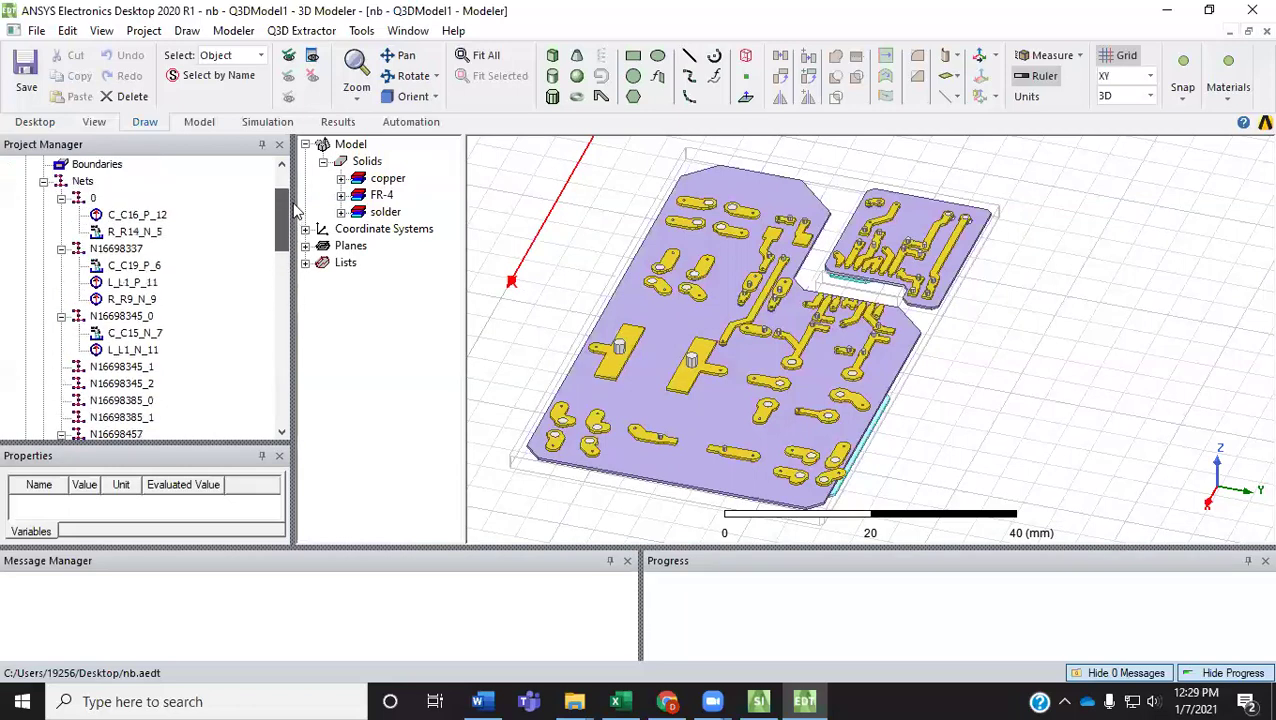
pyautogui.moveTo(283, 213); pyautogui.dragTo(278, 286)
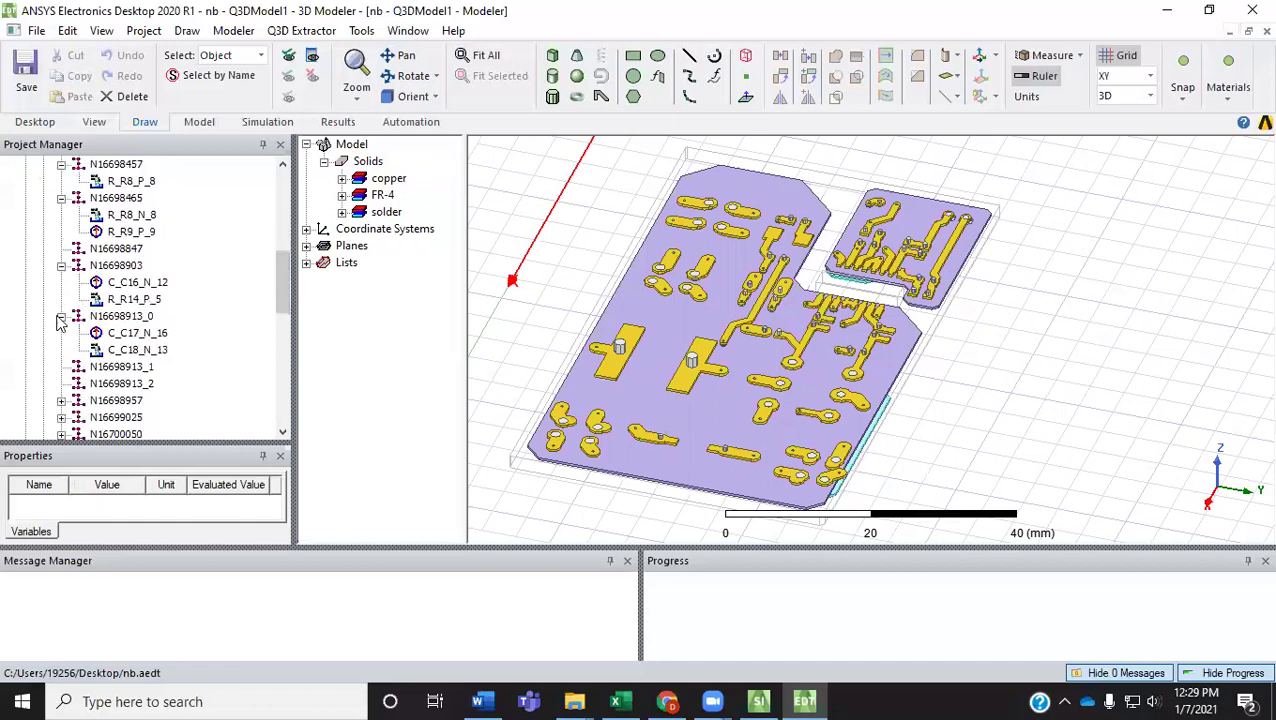
pyautogui.scroll(2, 85, 277)
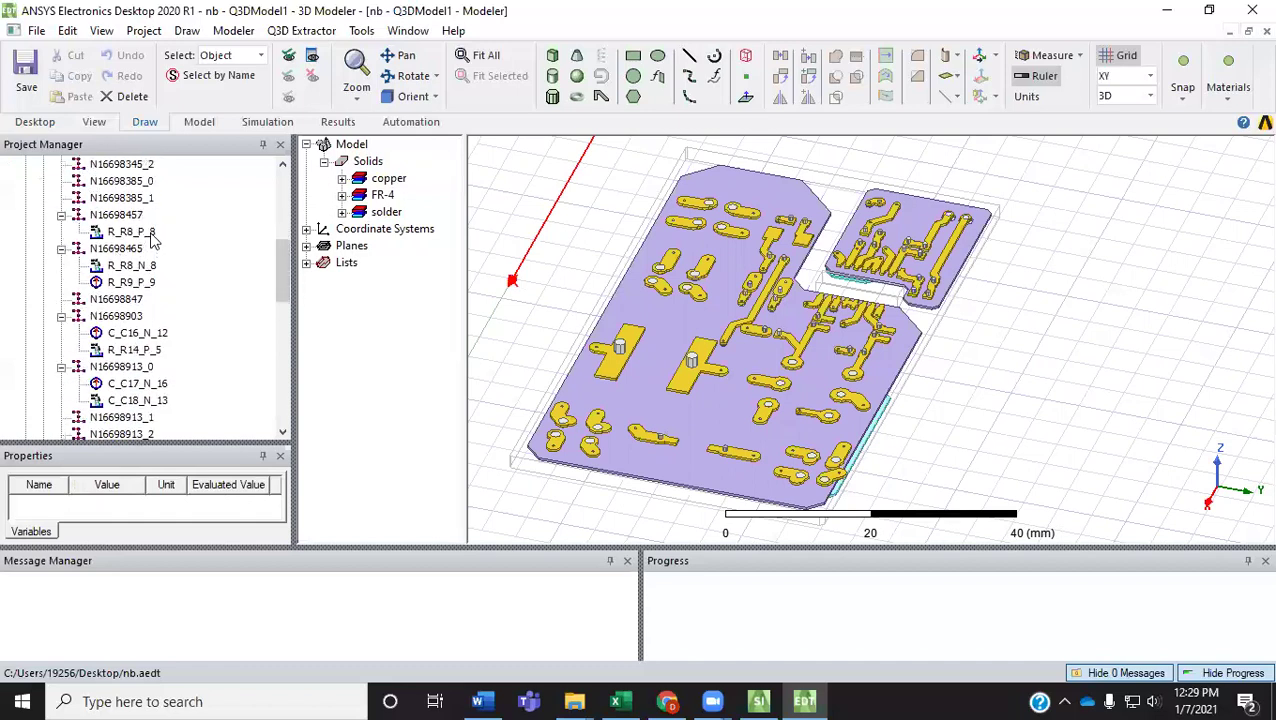
pyautogui.click(140, 233)
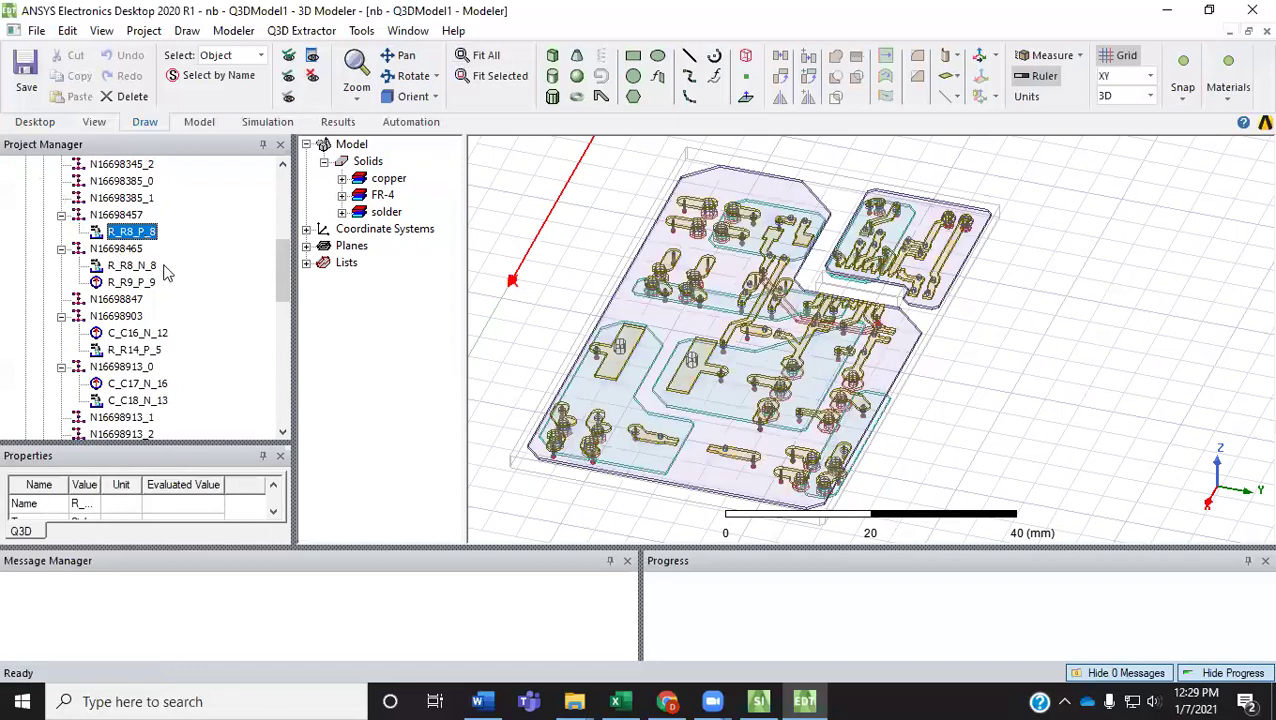
# Step: Highlight net N16698457, then list pins of N16698957, N16699025, N16700050 and N16700178_0
pyautogui.press('Up')
pyautogui.scroll(-3, 105, 378)
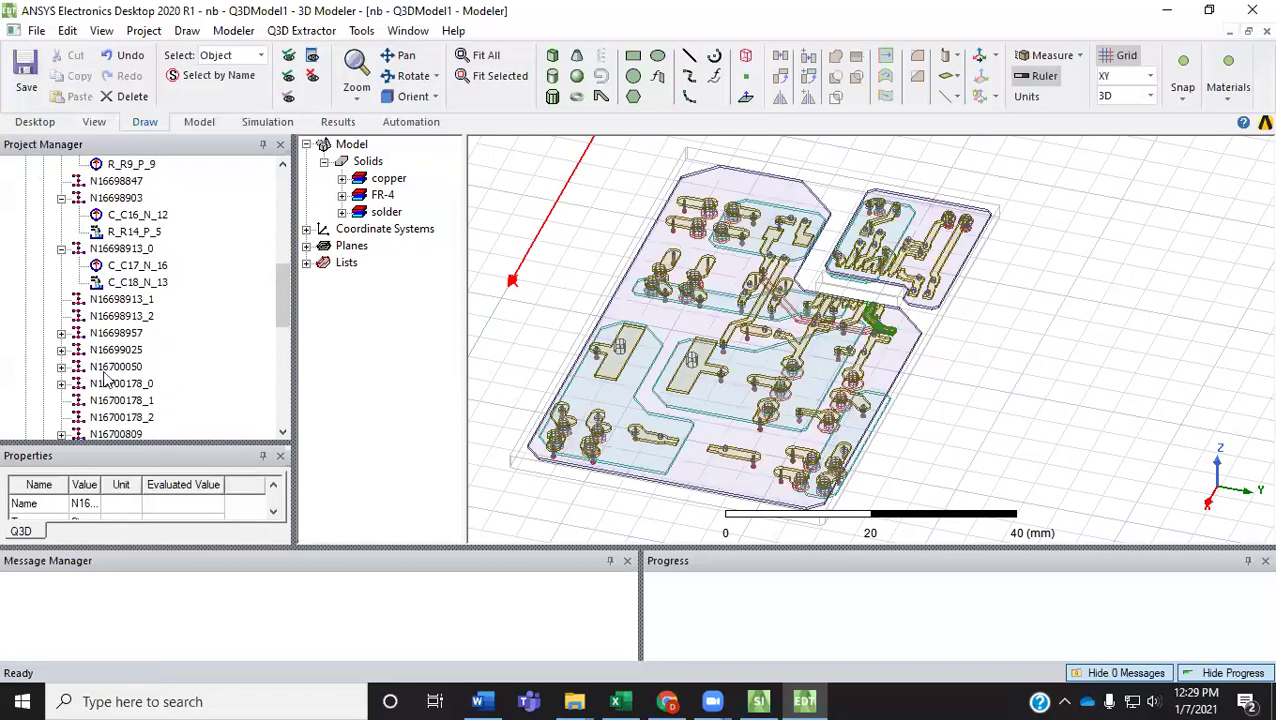
pyautogui.scroll(-1, 105, 378)
pyautogui.click(61, 282)
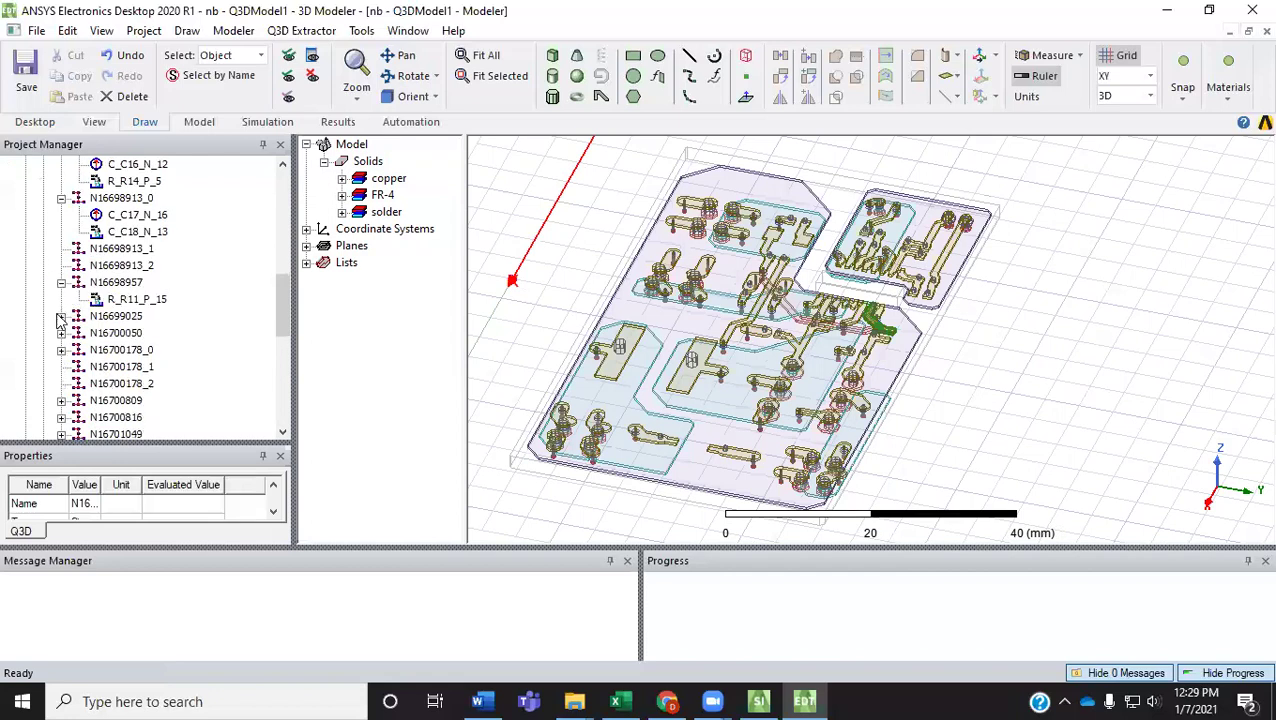
pyautogui.click(61, 316)
pyautogui.click(61, 366)
pyautogui.click(61, 400)
pyautogui.click(130, 297)
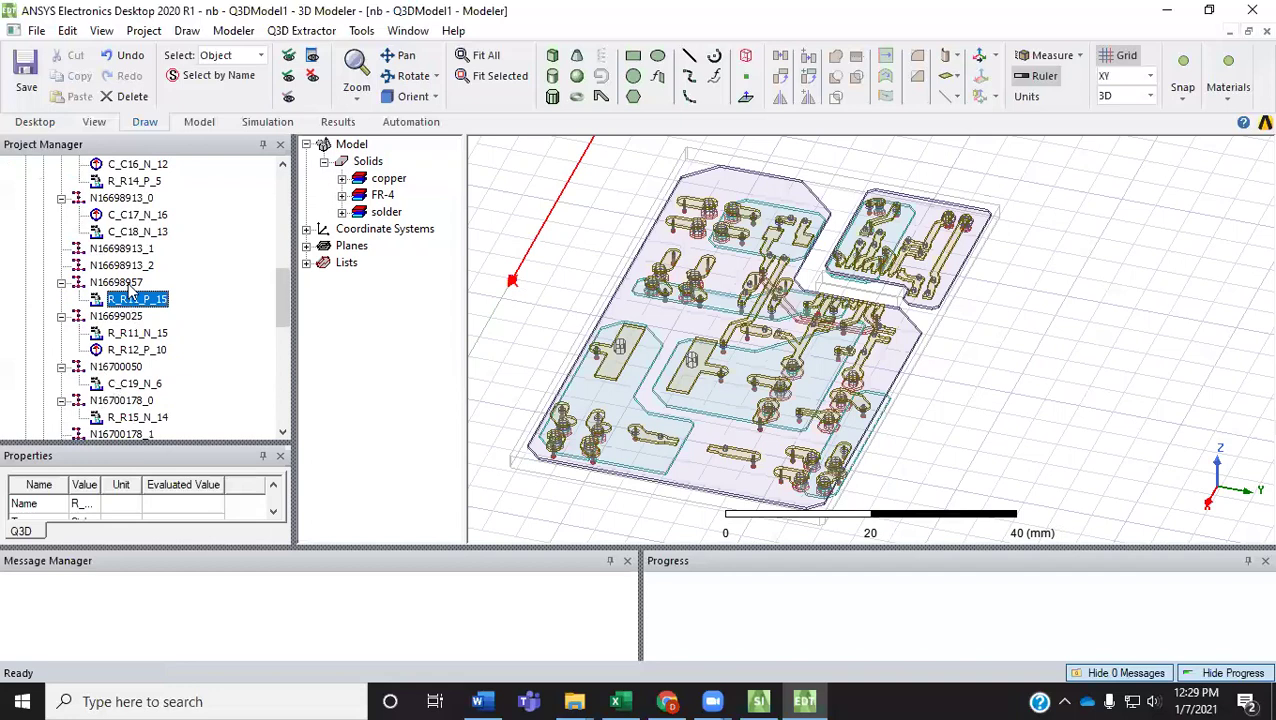
pyautogui.doubleClick(128, 285)
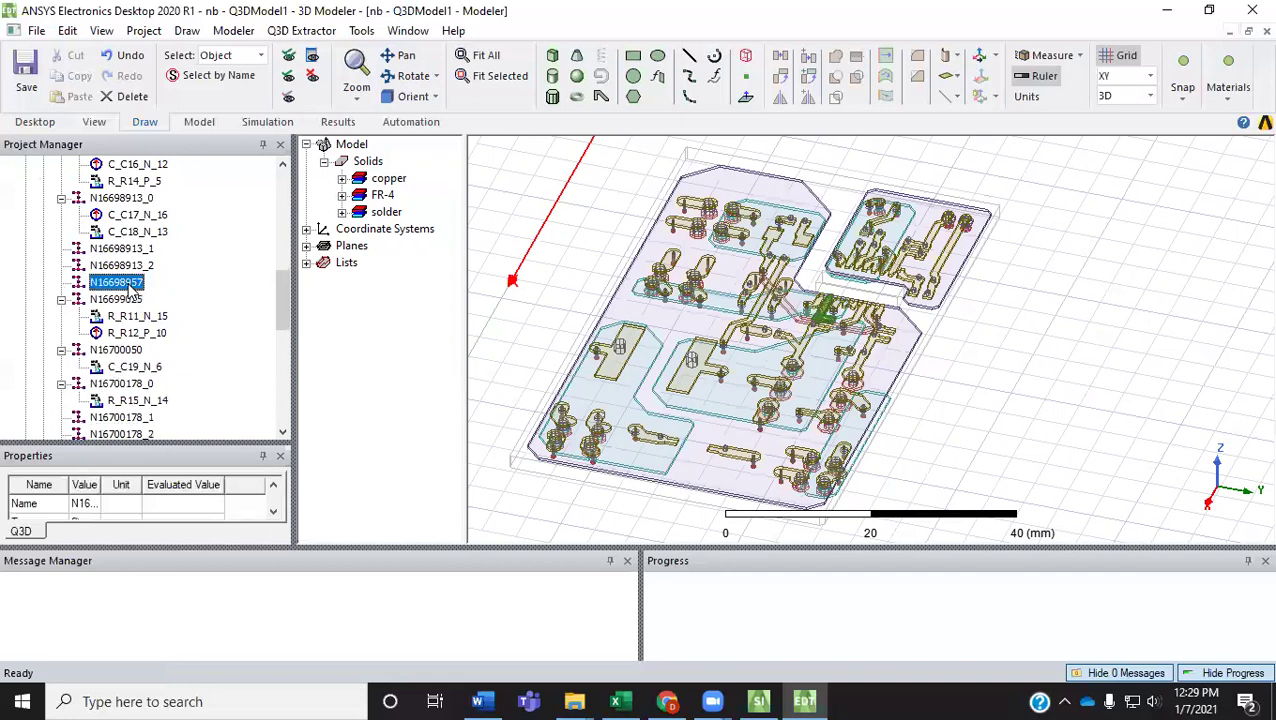
# Step: Highlight the parent nets of a capacitor pin and R_R15_N_14, then collapse N16700178_0
pyautogui.click(146, 367)
pyautogui.press('Left')
pyautogui.press('Left')
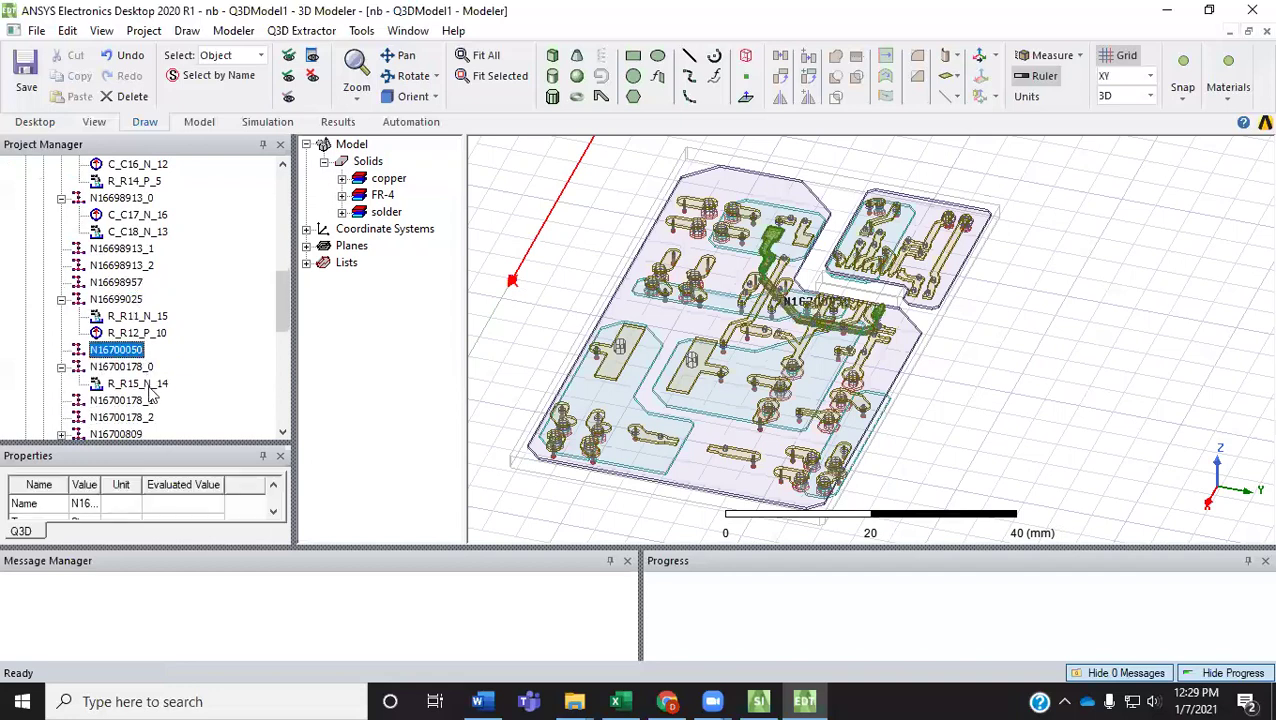
pyautogui.click(148, 385)
pyautogui.press('Left')
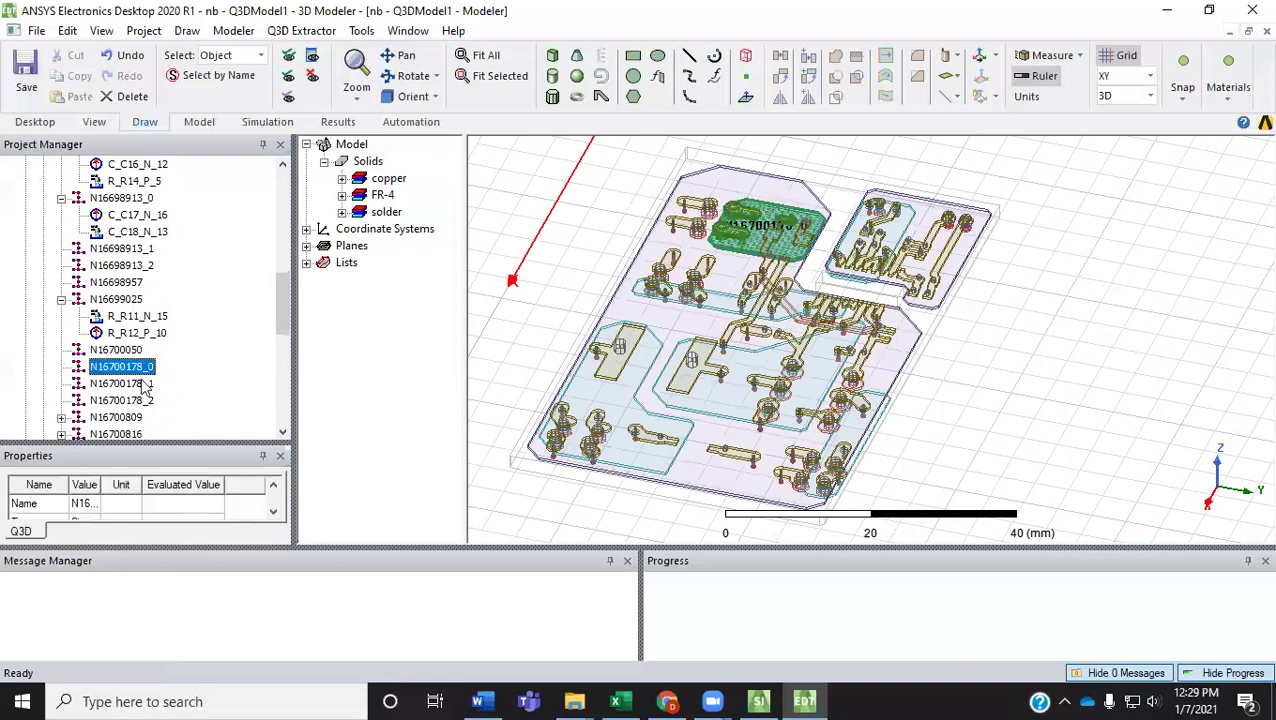
pyautogui.press('Left')
# Step: List pins of N16700809, N16700816, N16701049, N16701053, N16700800 and POW_GND_0, highlighting N16700800
pyautogui.click(61, 316)
pyautogui.click(61, 367)
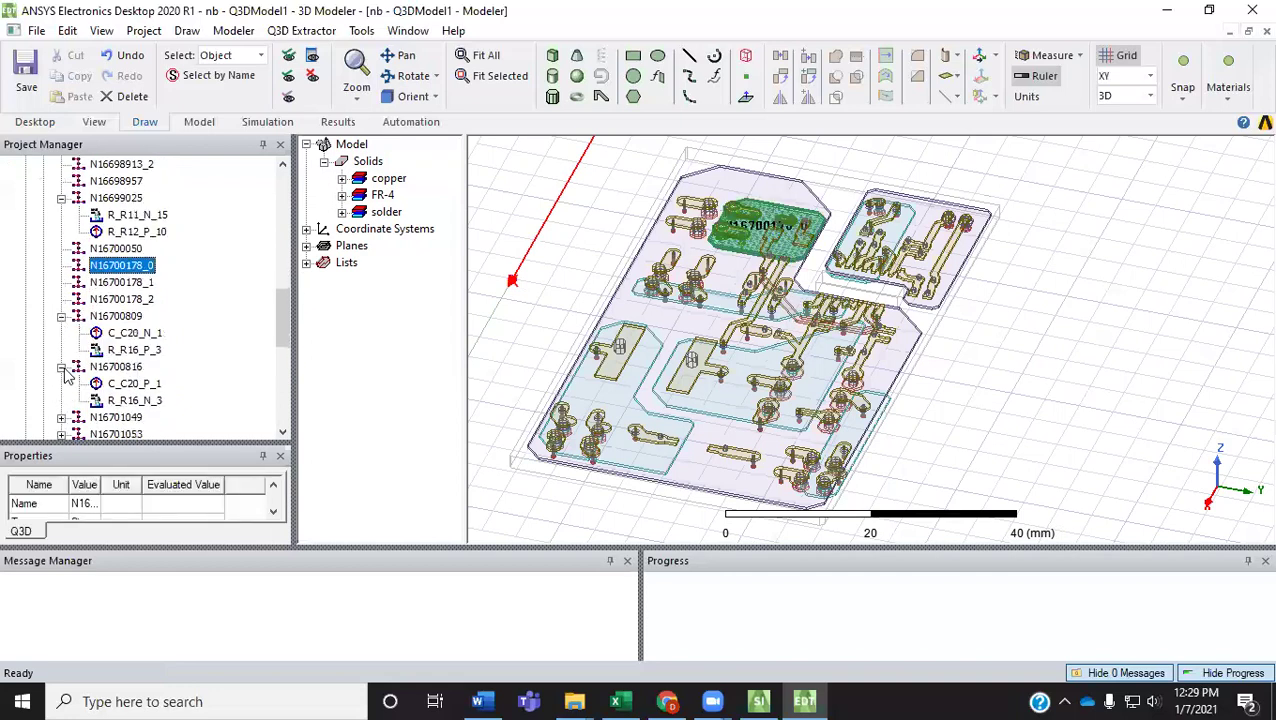
pyautogui.scroll(-1, 63, 420)
pyautogui.scroll(-2, 63, 420)
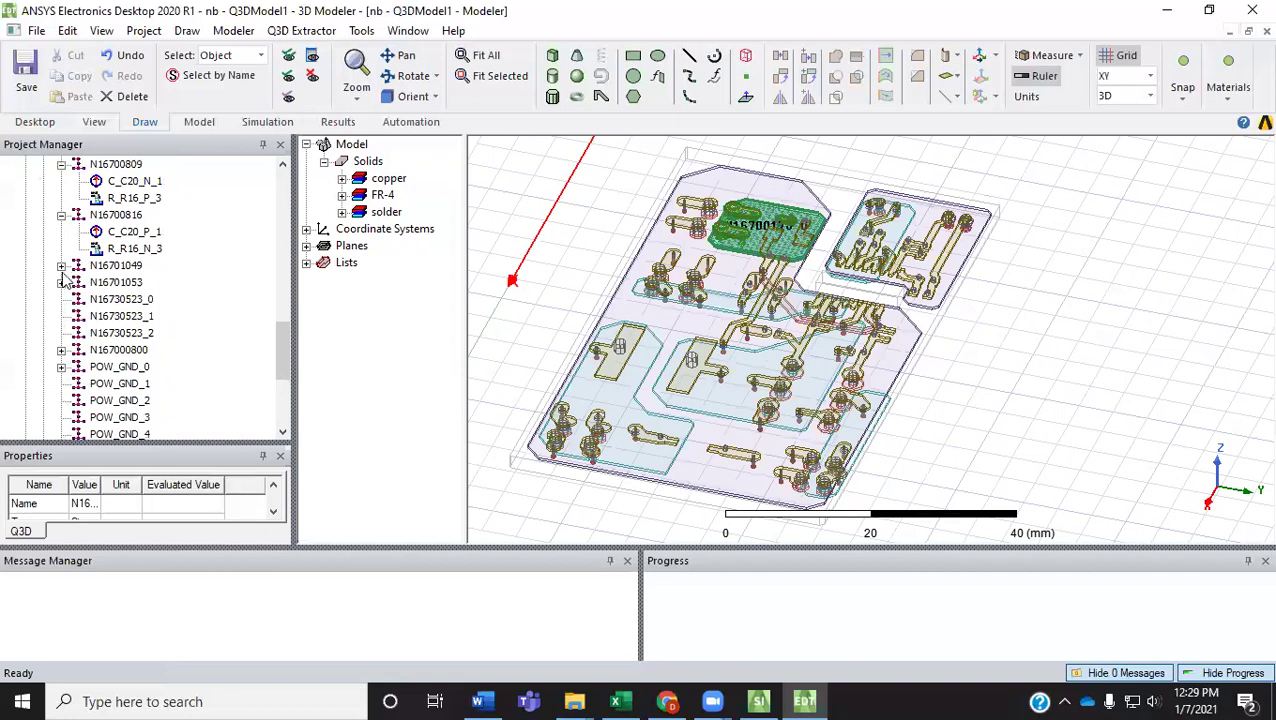
pyautogui.click(61, 266)
pyautogui.click(61, 316)
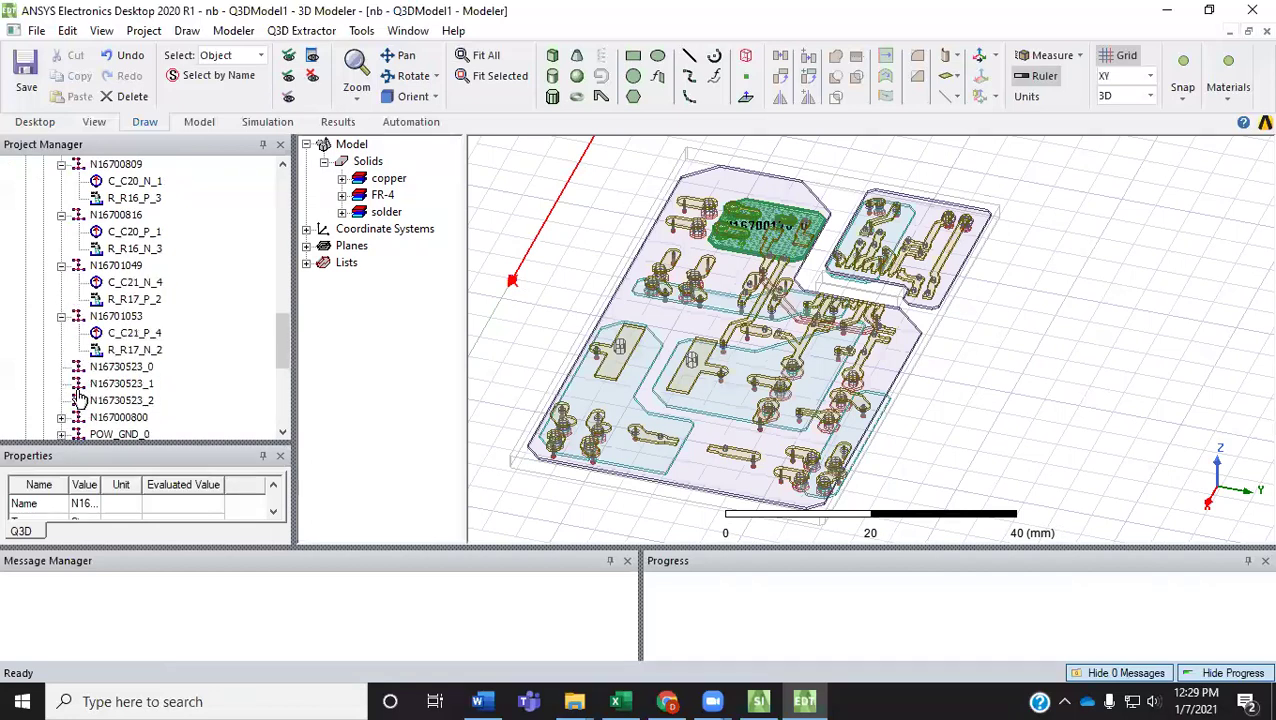
pyautogui.scroll(-3, 62, 320)
pyautogui.click(61, 215)
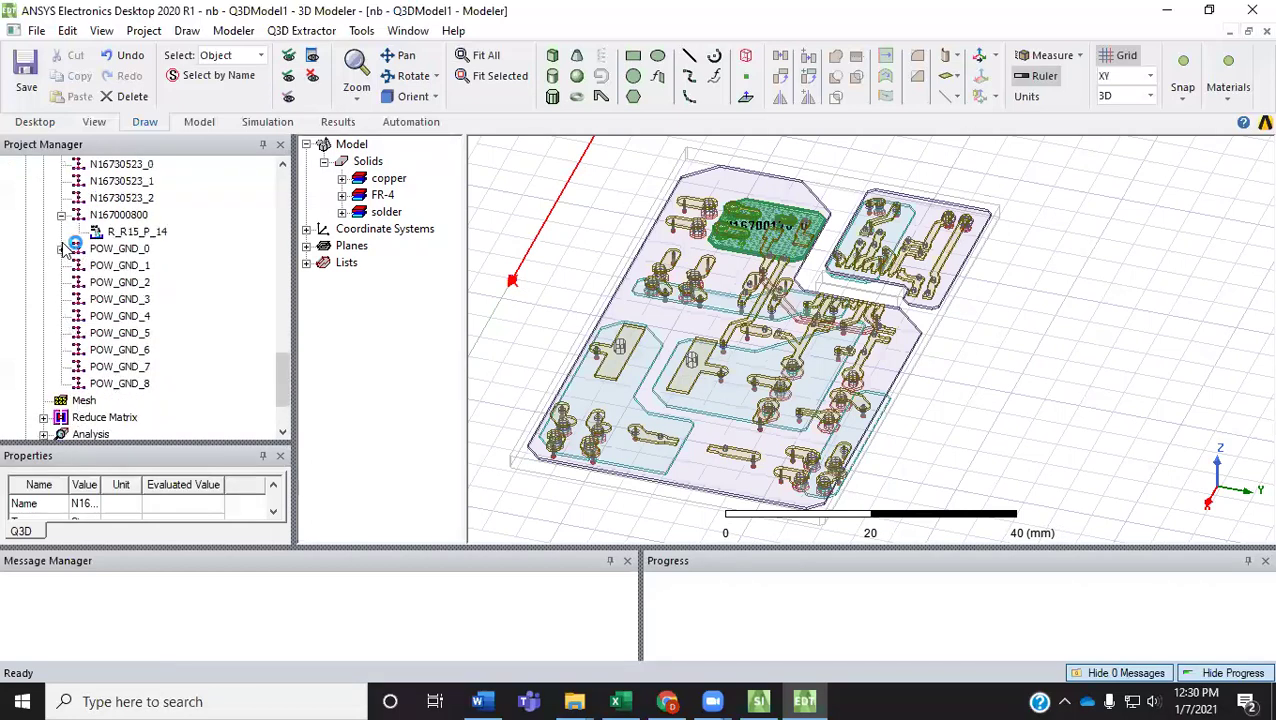
pyautogui.click(61, 248)
pyautogui.click(136, 232)
pyautogui.press('Left')
pyautogui.press('Left')
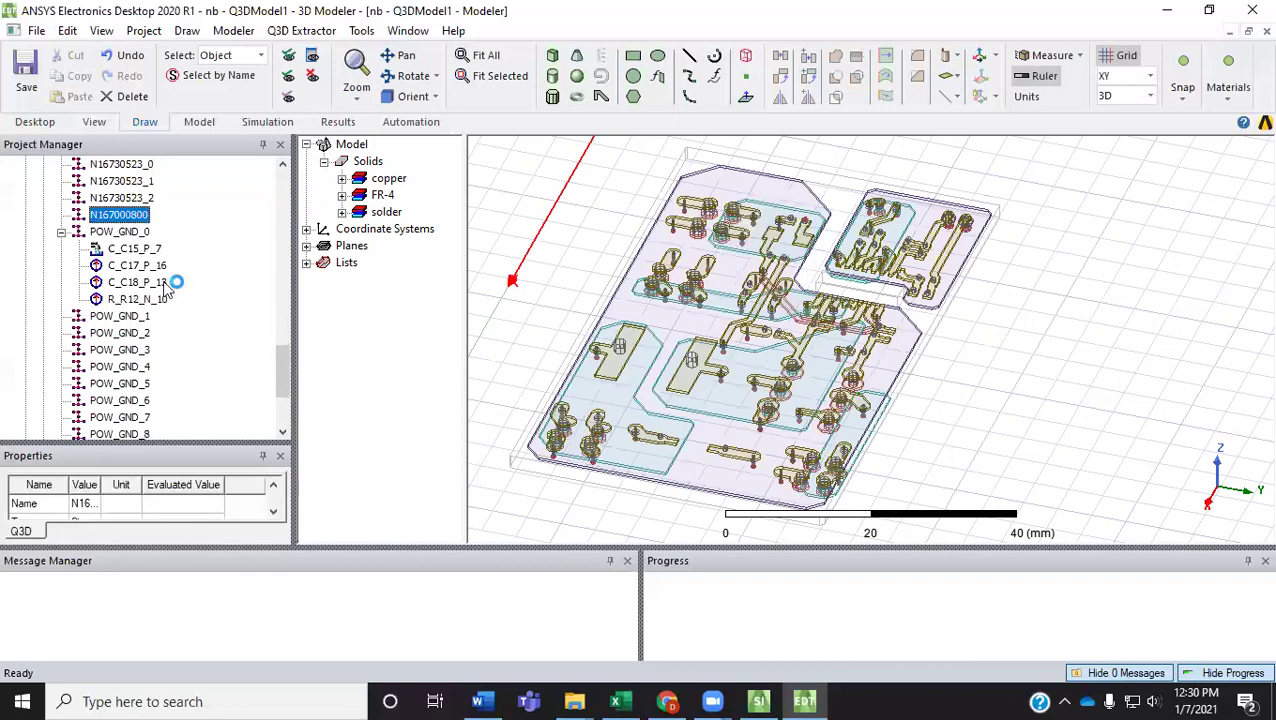
pyautogui.moveTo(283, 370); pyautogui.dragTo(292, 195)
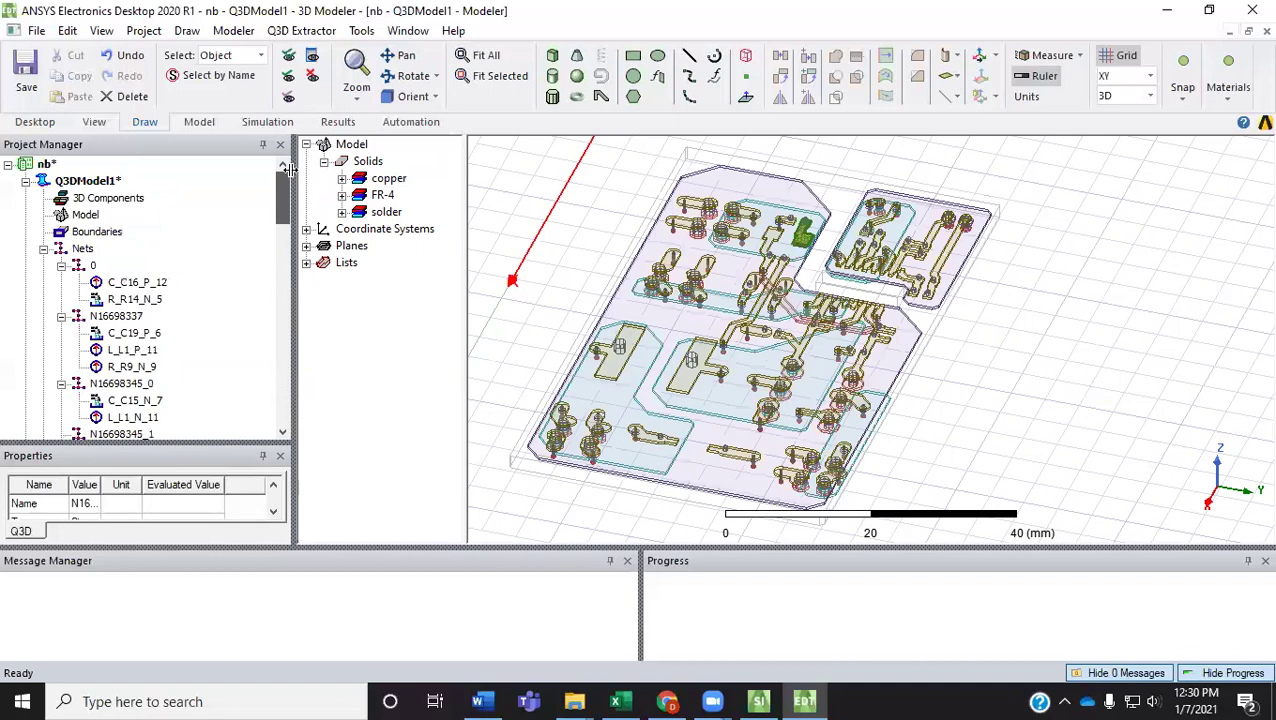
# Step: Collapse Nets and open Edit Sources from Field Overlays, showing DC RL sources in amperes
pyautogui.click(44, 249)
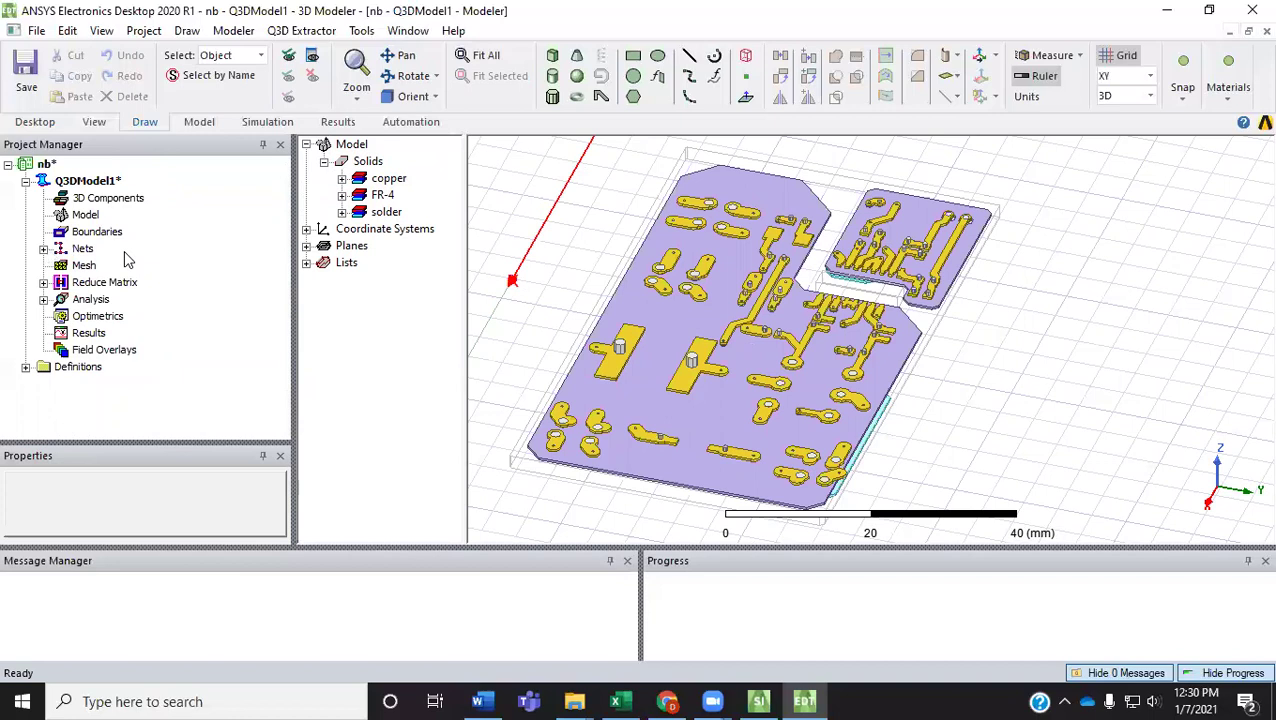
pyautogui.rightClick(113, 358)
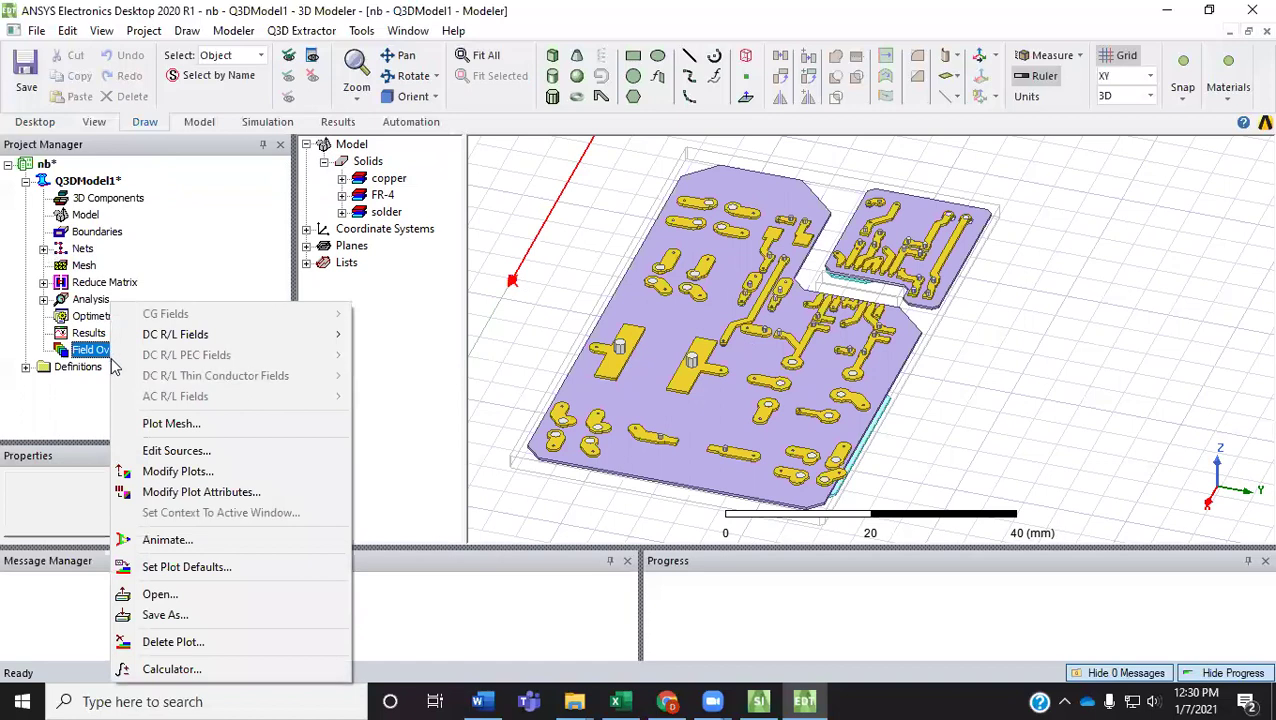
pyautogui.click(233, 458)
pyautogui.click(499, 161)
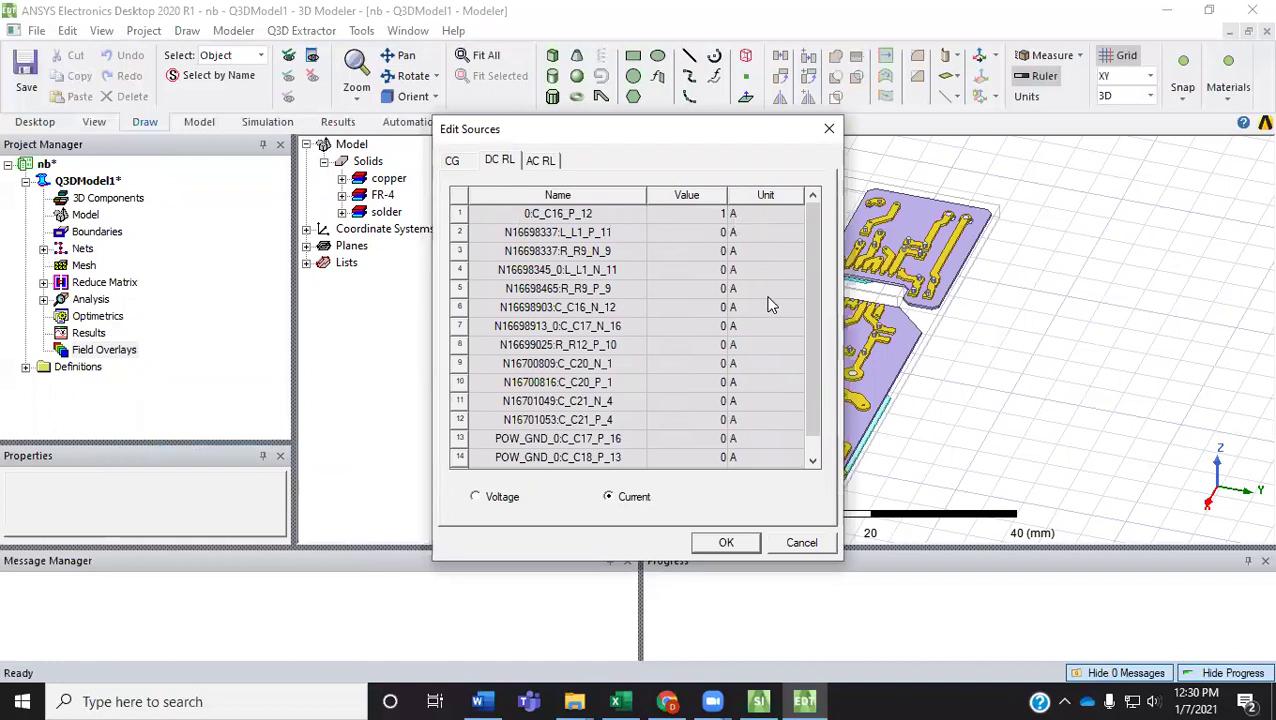
pyautogui.click(768, 218)
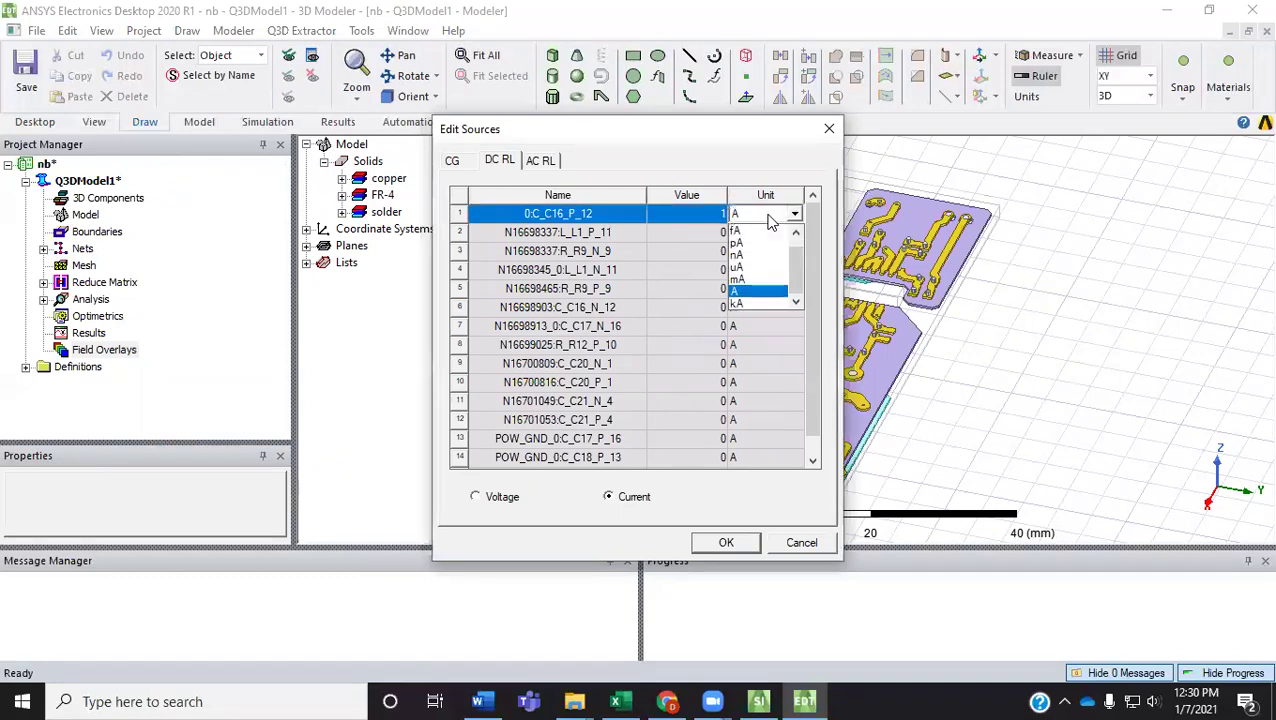
pyautogui.click(760, 292)
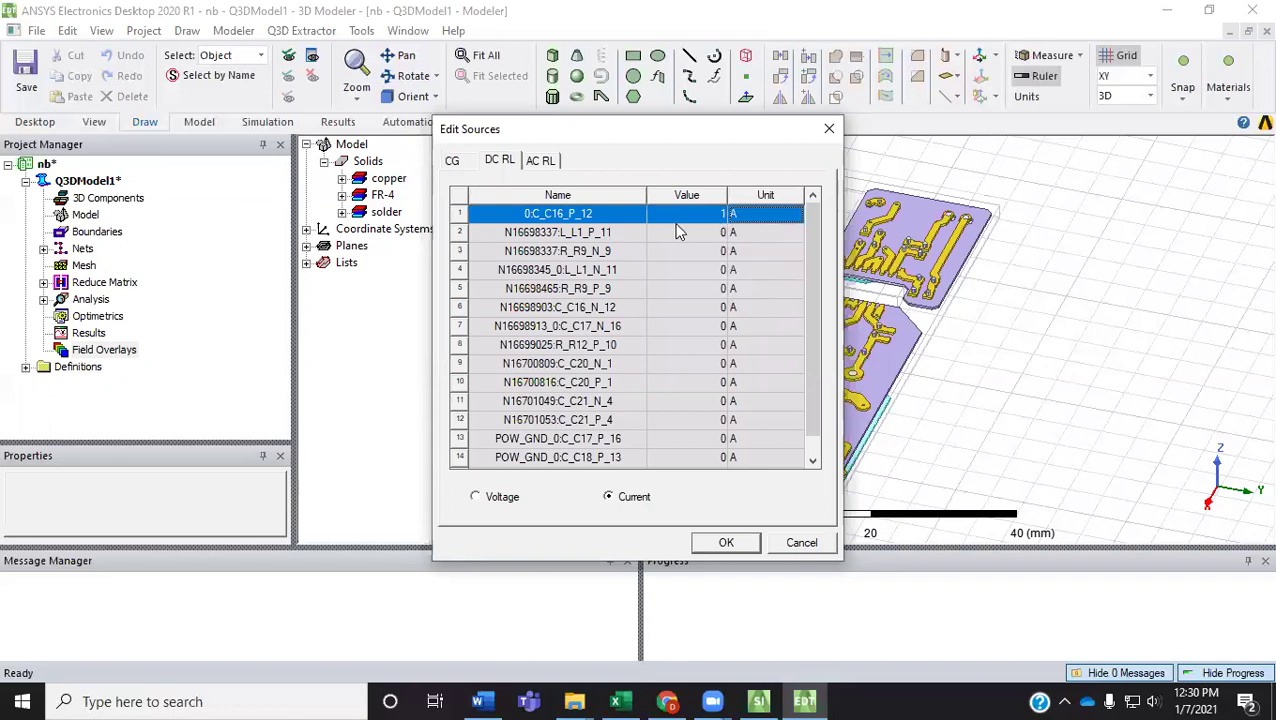
pyautogui.scroll(-1, 601, 243)
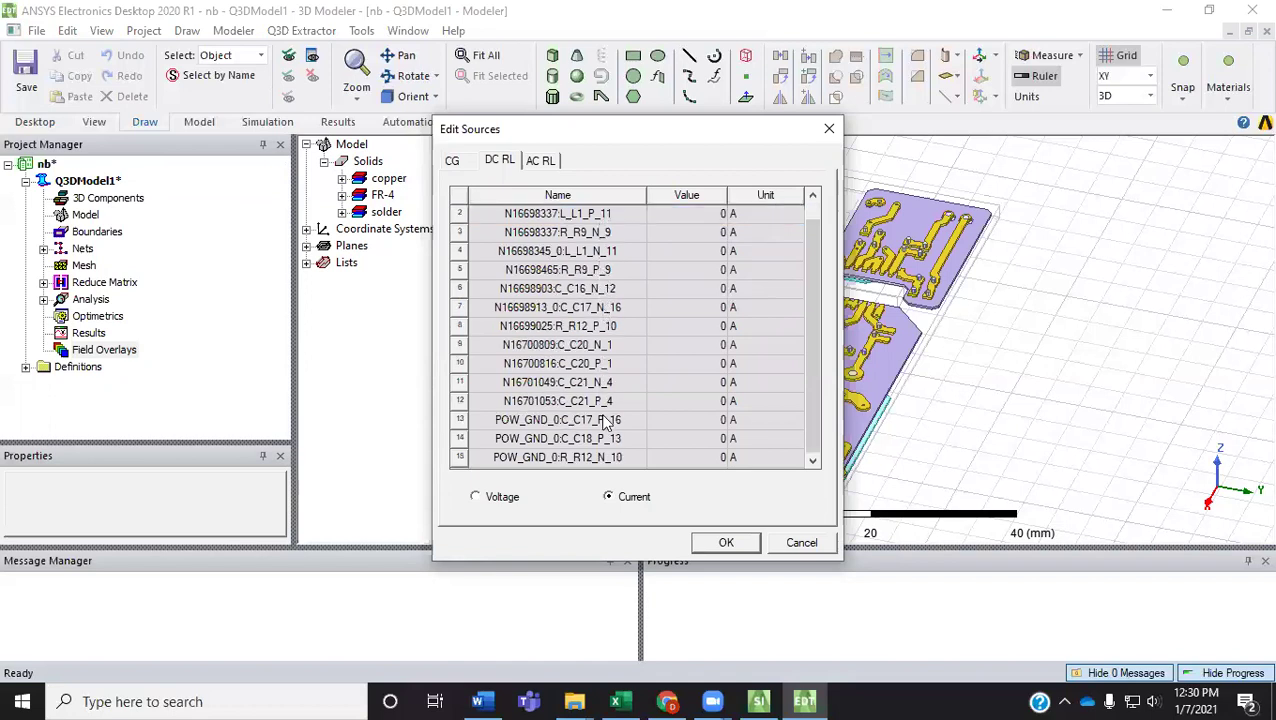
pyautogui.scroll(1, 607, 421)
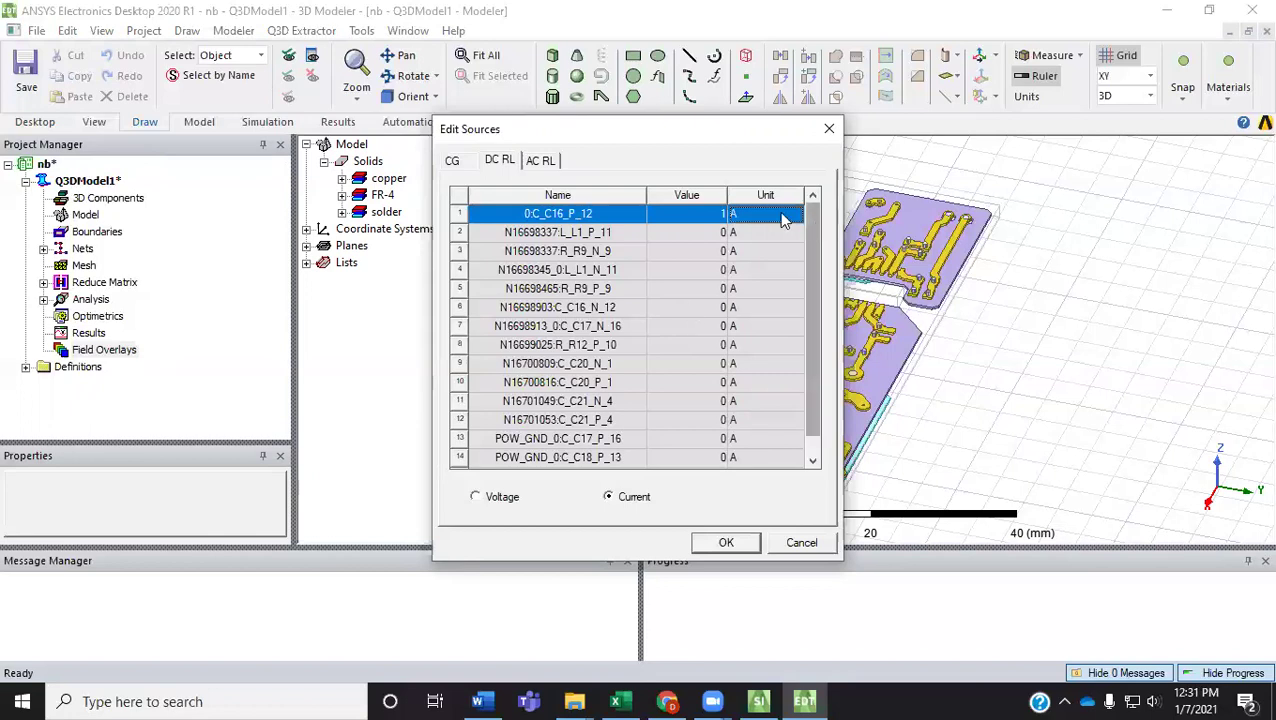
# Step: Set 0:C_C16_P_12 to 0 A and both L1 pin sources to 5 A, then confirm
pyautogui.click(706, 212)
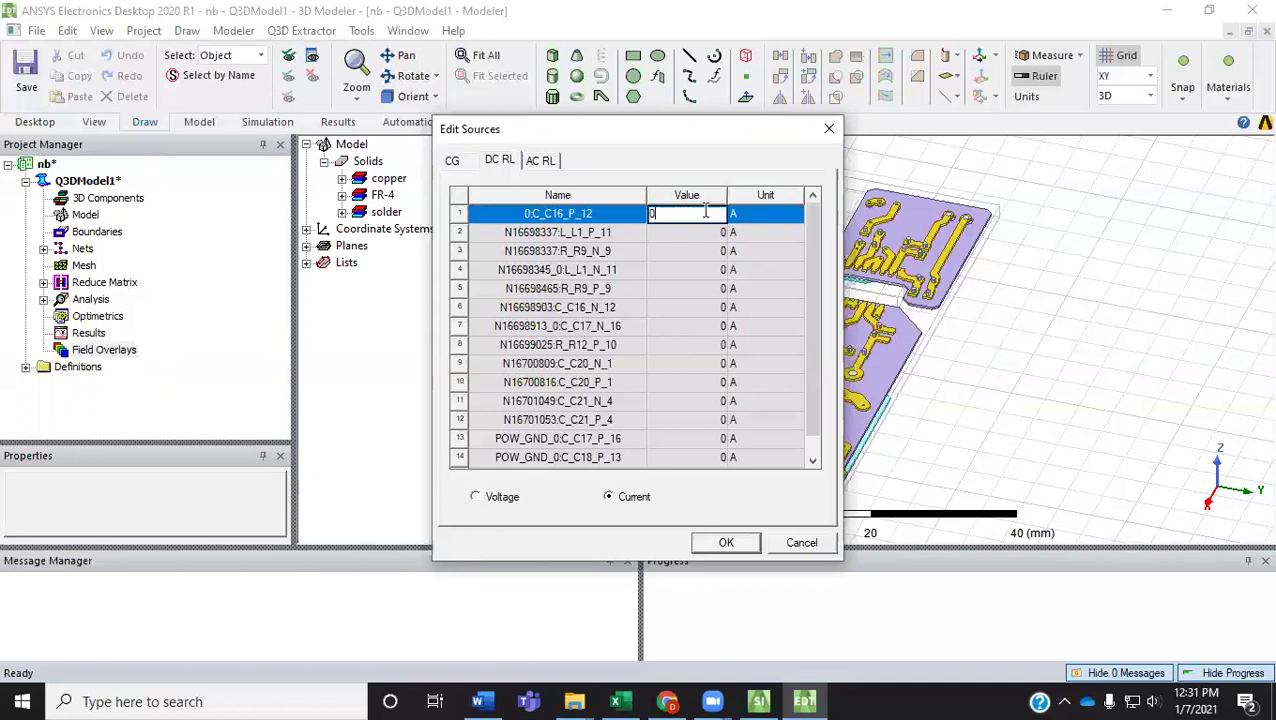
pyautogui.click(672, 233)
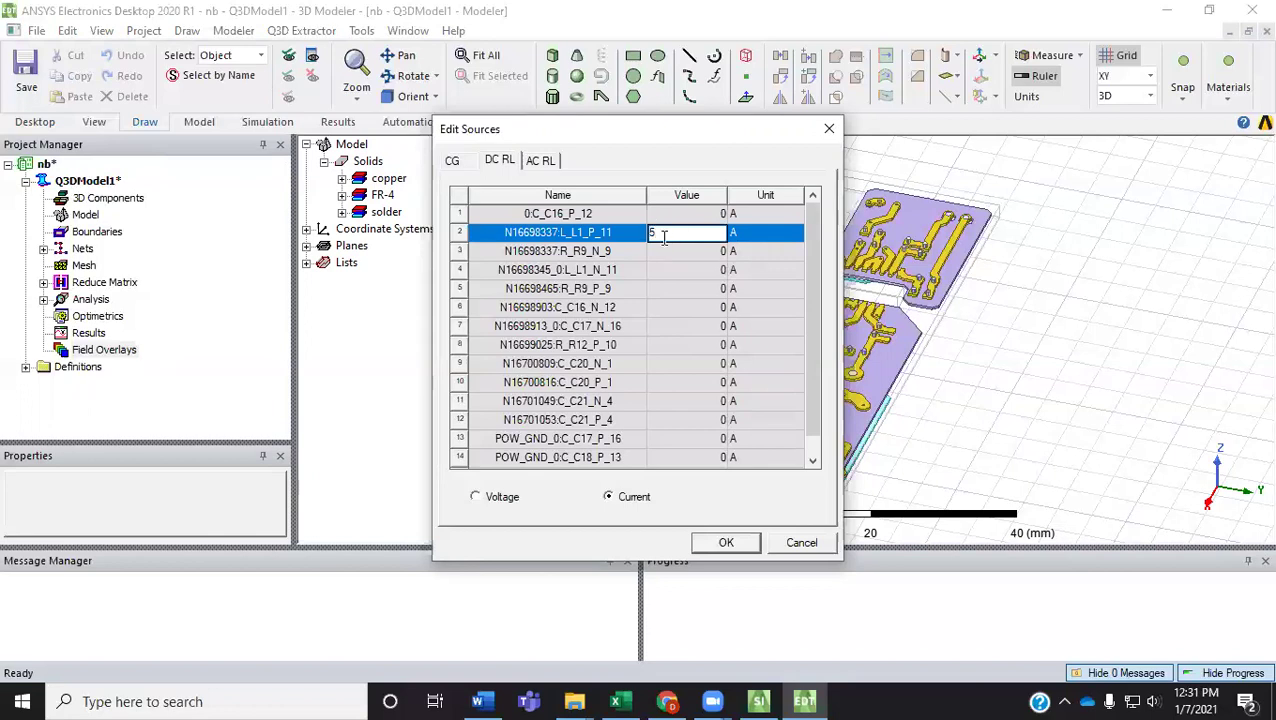
pyautogui.click(691, 270)
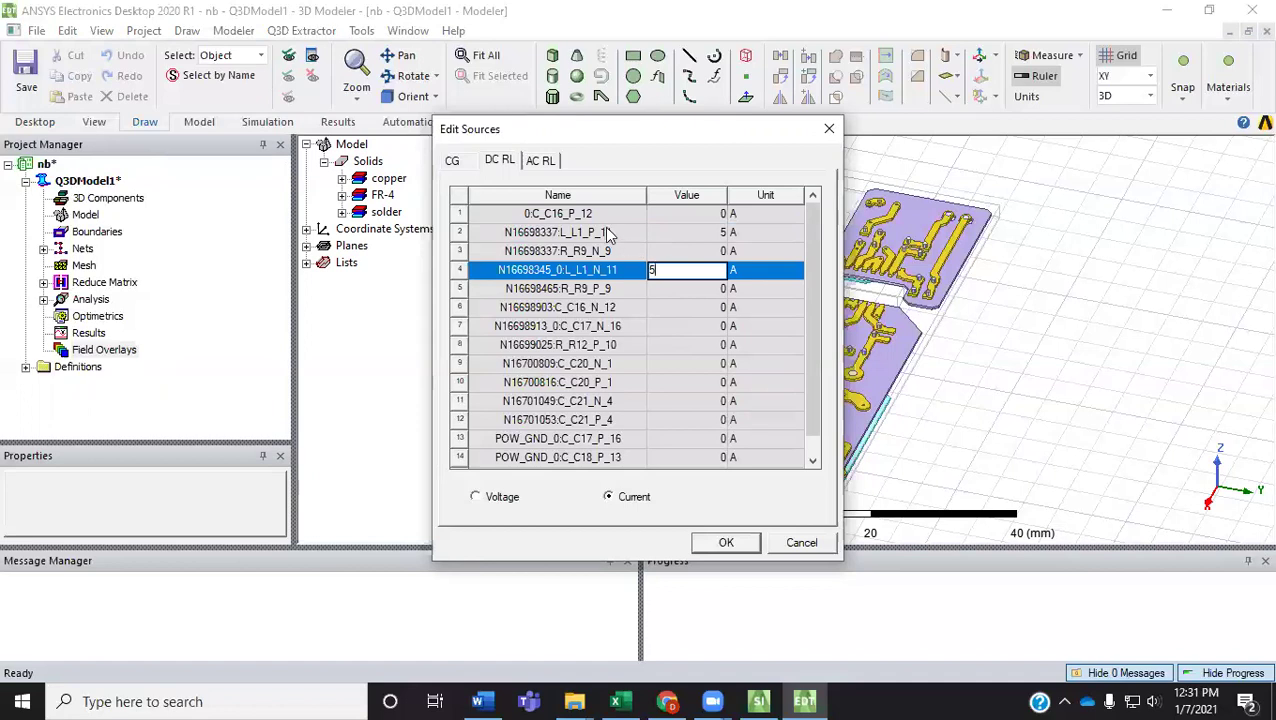
pyautogui.click(735, 548)
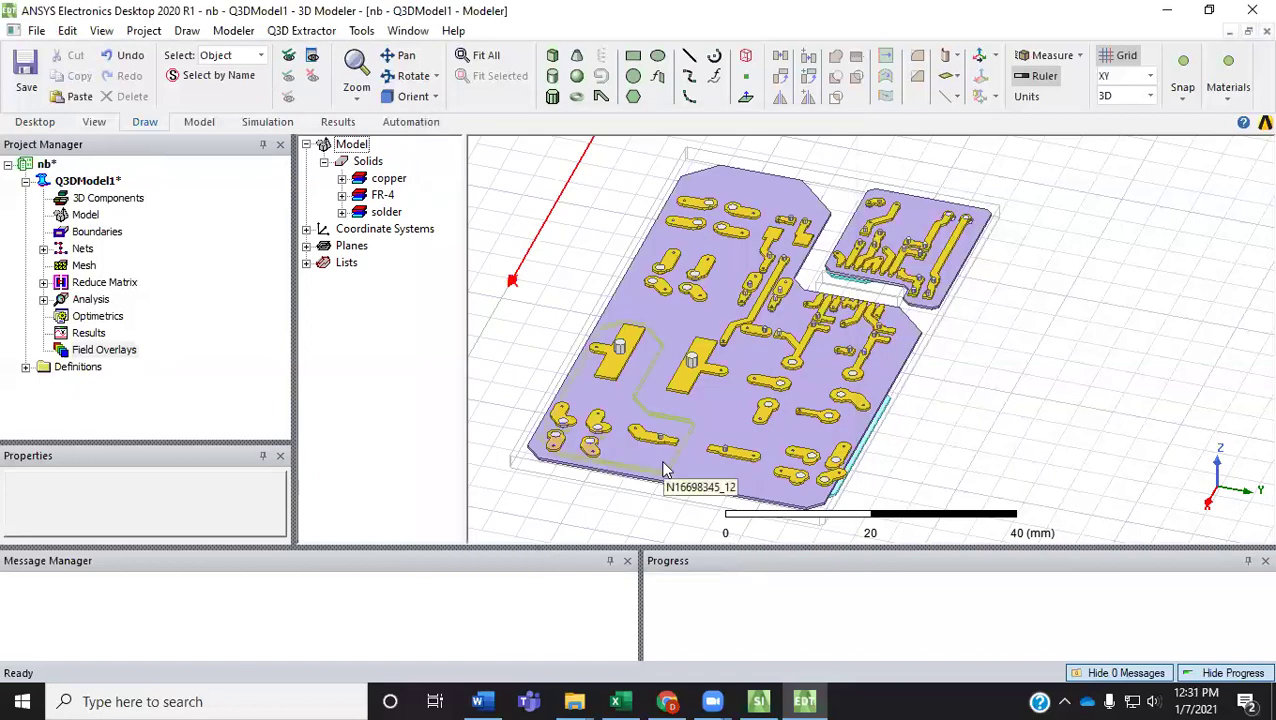
# Step: Review Setup1's General, DC RL, Expression Cache and Defaults tabs, closing without changes
pyautogui.click(43, 300)
pyautogui.rightClick(103, 316)
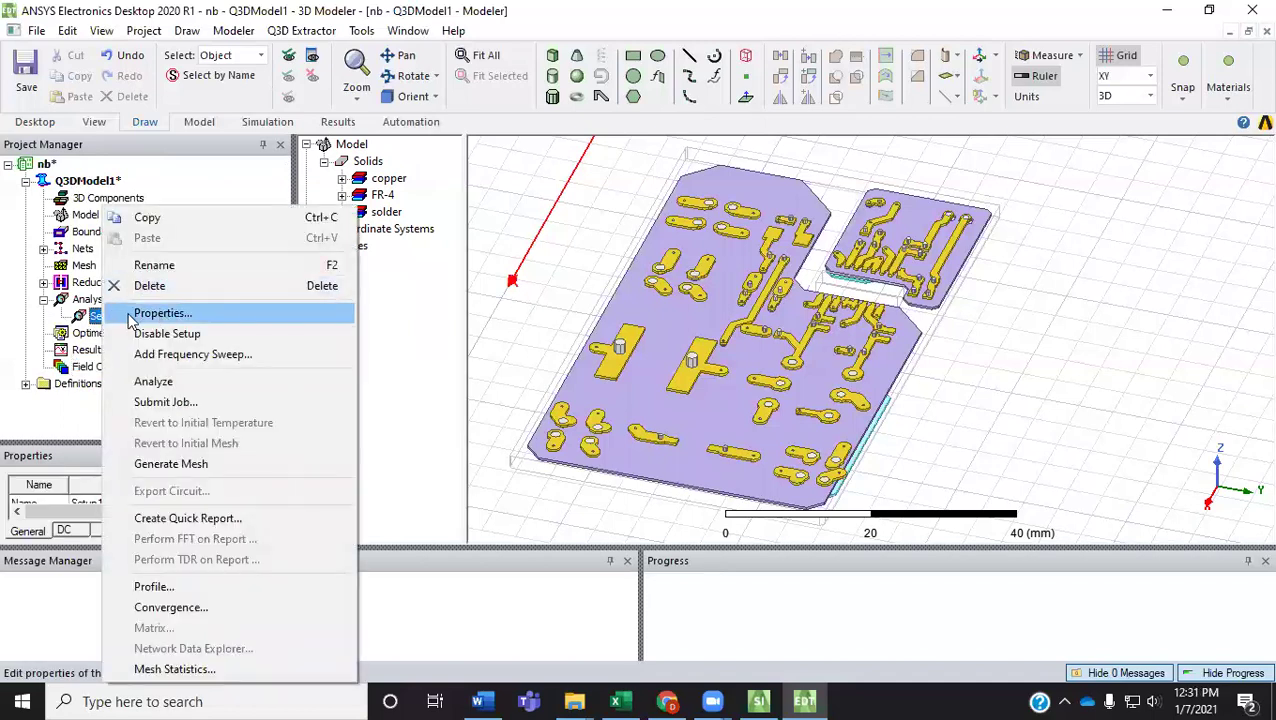
pyautogui.click(160, 313)
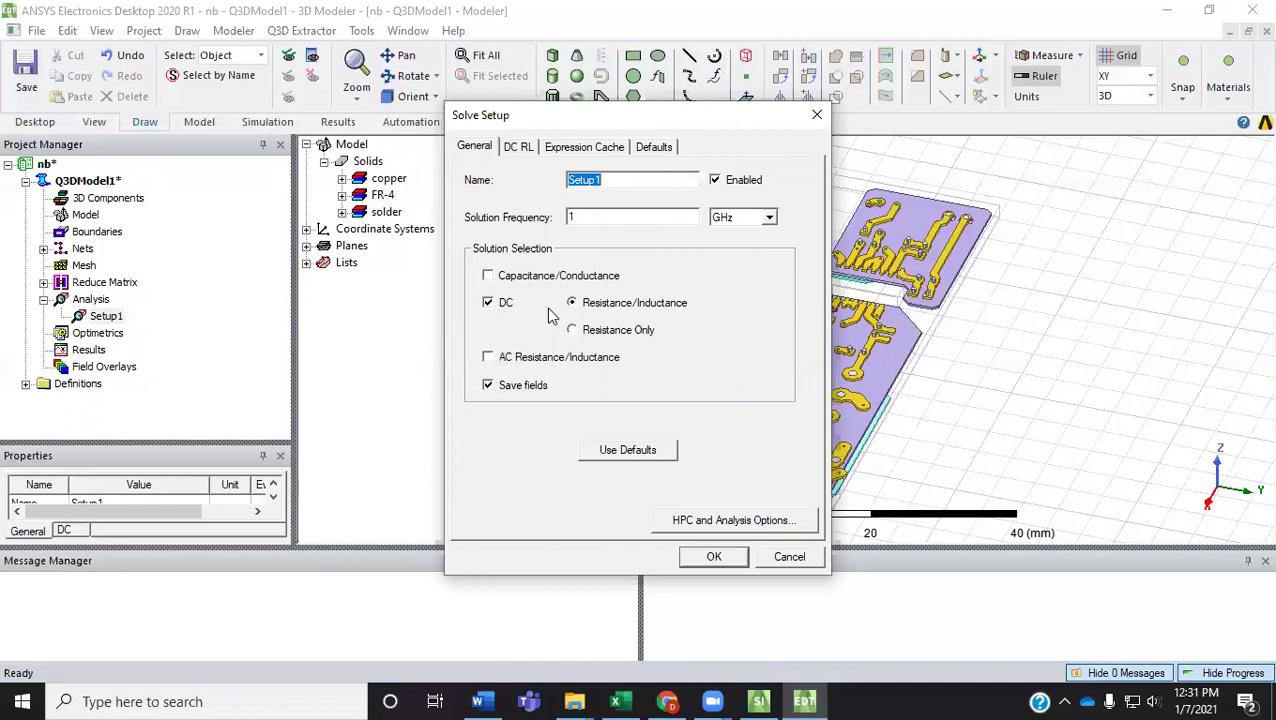
pyautogui.click(518, 147)
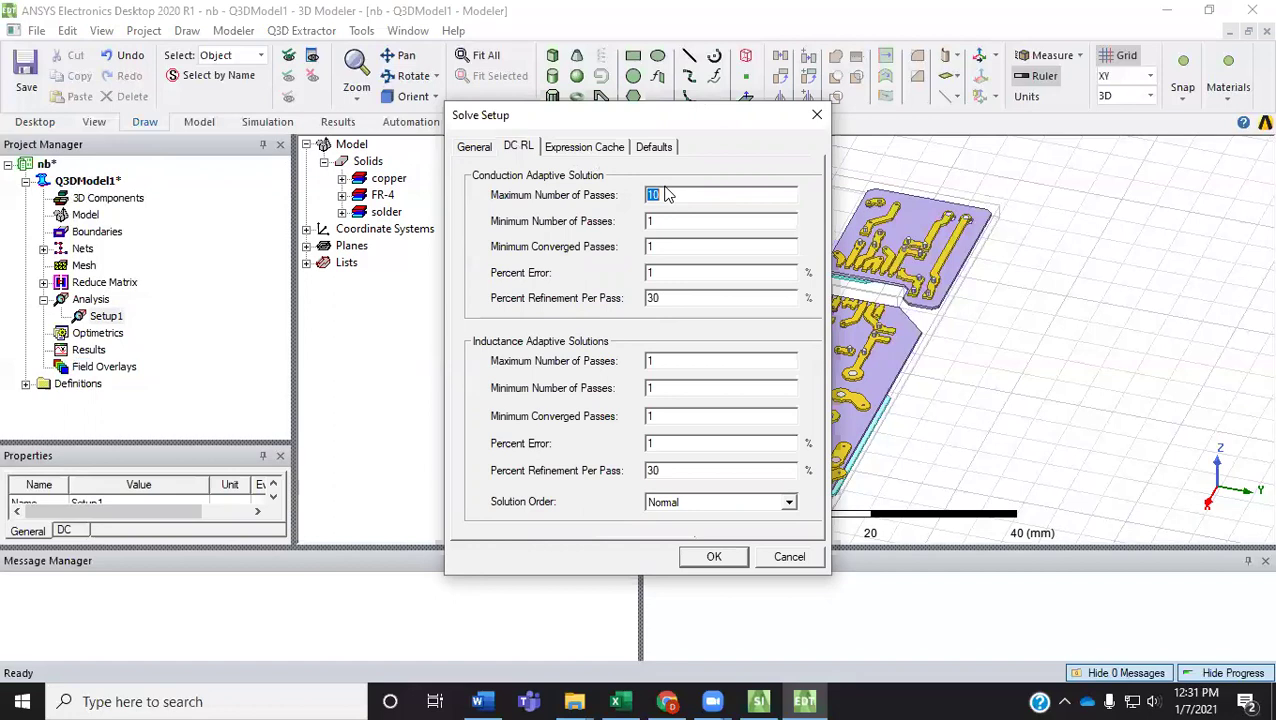
pyautogui.click(598, 150)
pyautogui.click(645, 150)
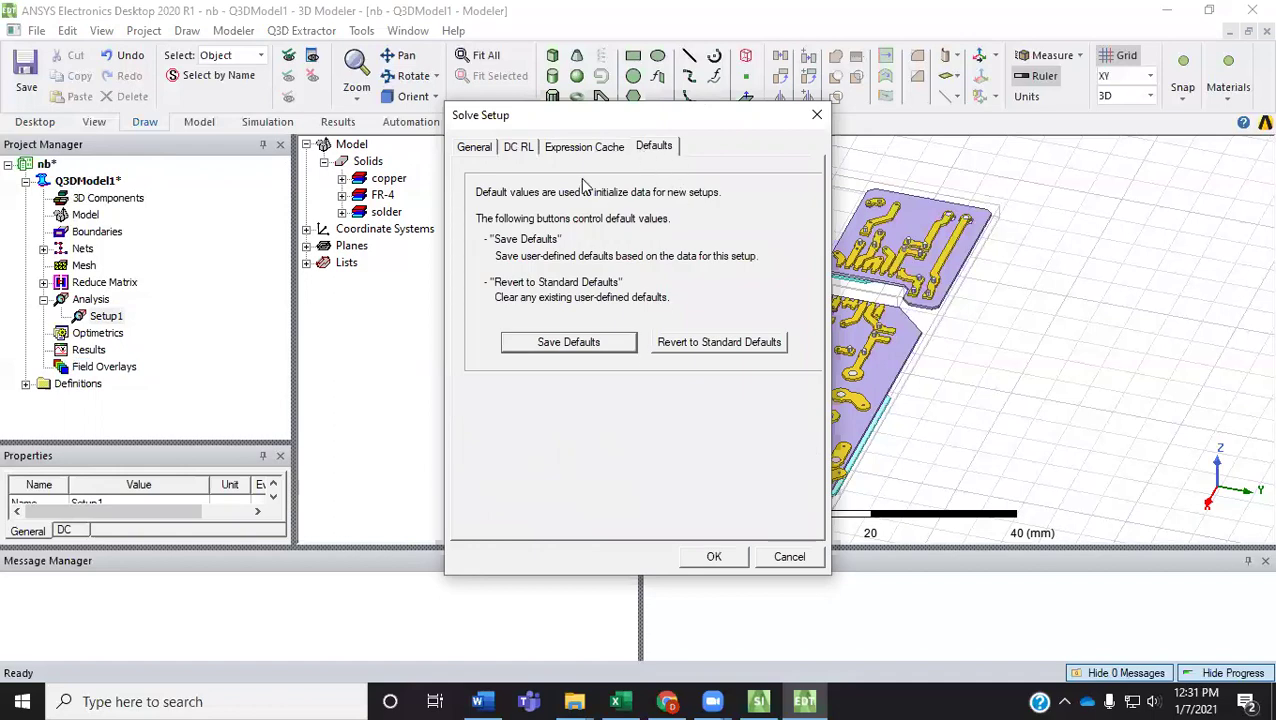
pyautogui.click(475, 147)
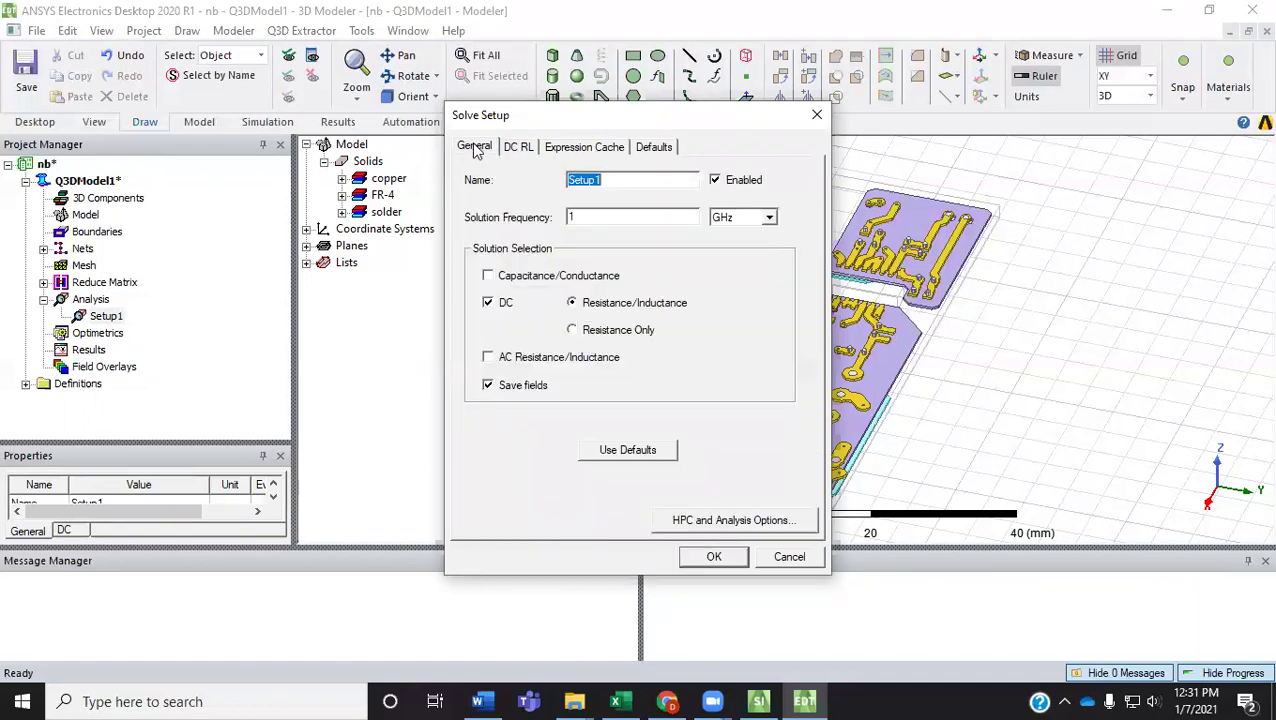
pyautogui.click(712, 556)
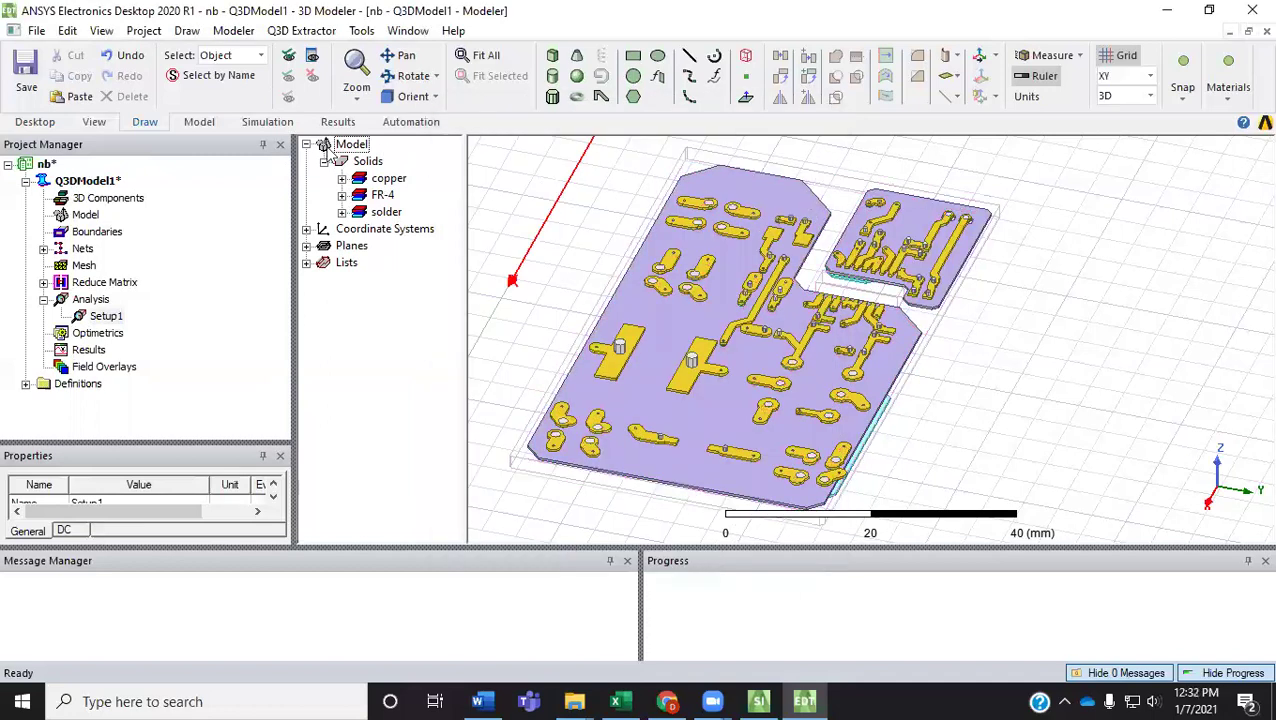
# Step: Run Validate from the Simulation tab and close the all-passed validation check
pyautogui.click(267, 123)
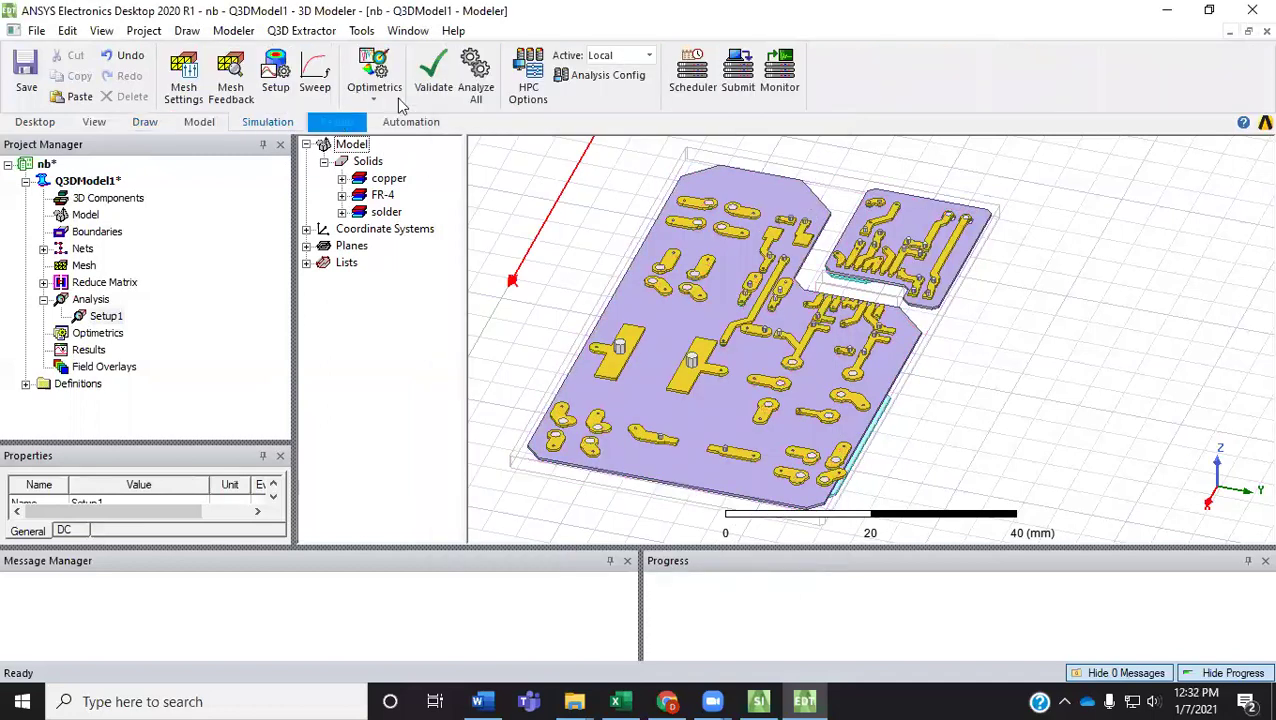
pyautogui.click(429, 82)
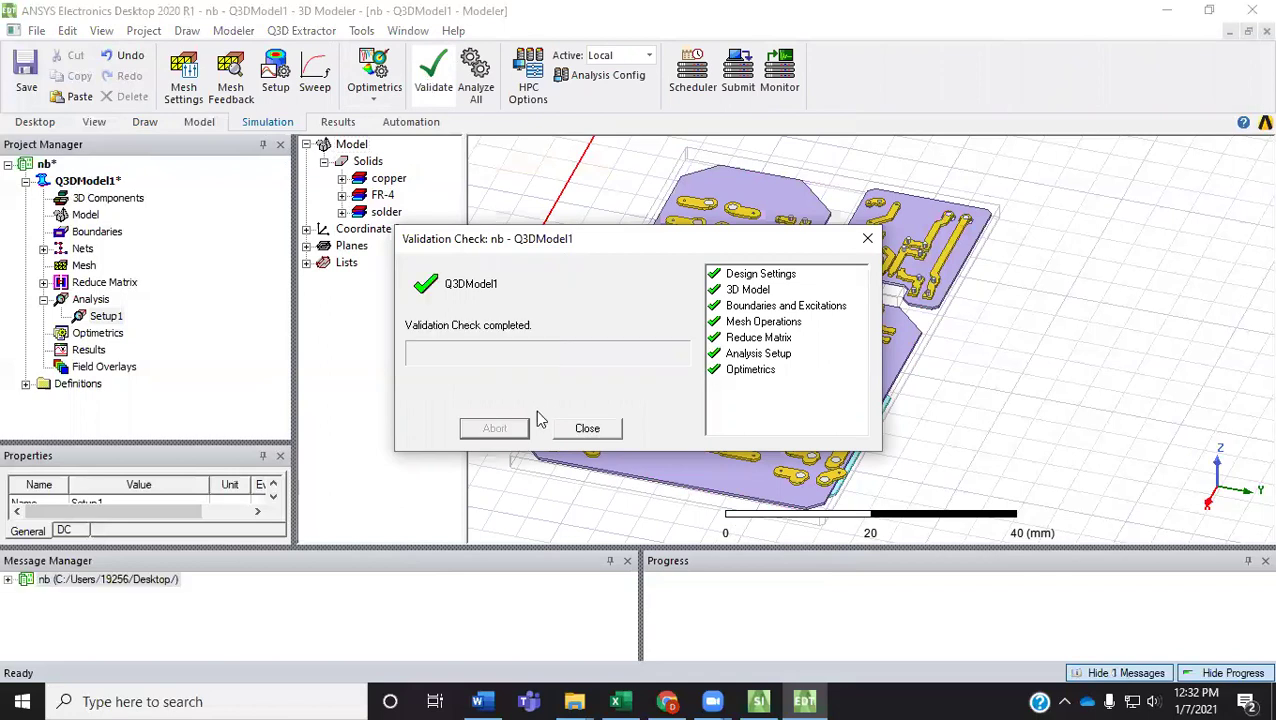
pyautogui.click(586, 431)
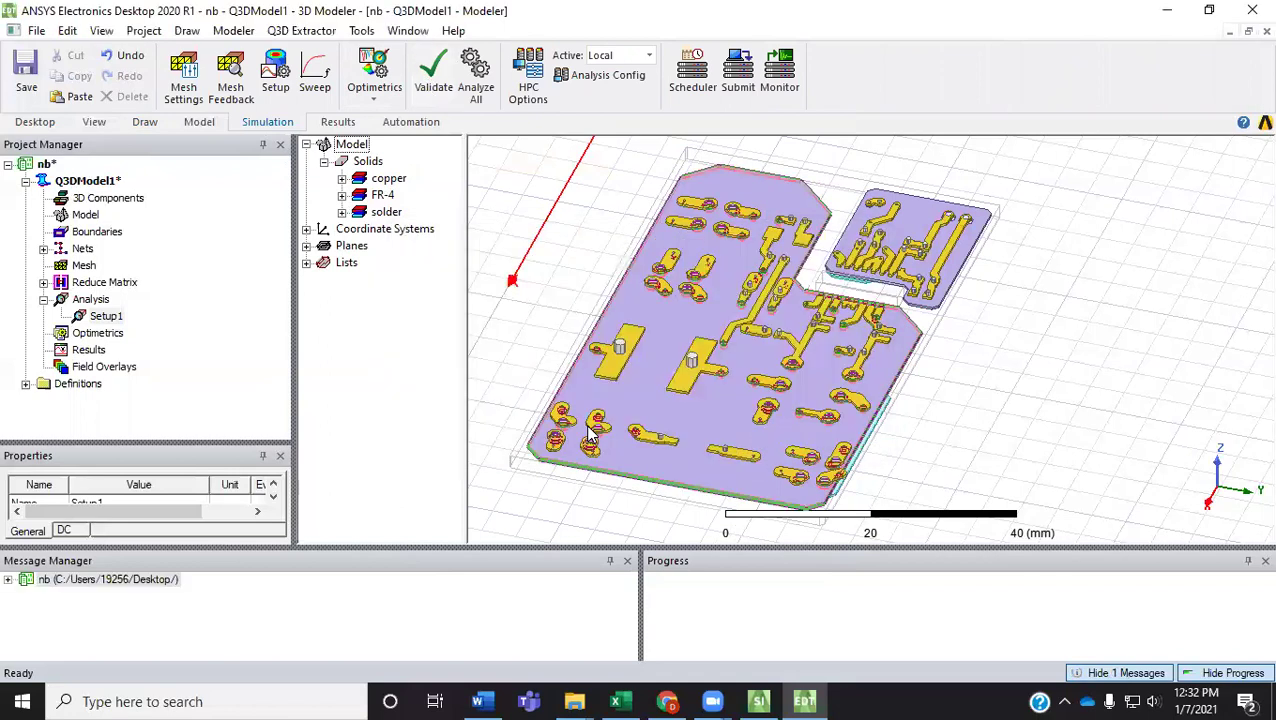
# Step: Run Analyze All, then confirm the Auto initial mesh settings at finest curved-surface resolution
pyautogui.click(480, 80)
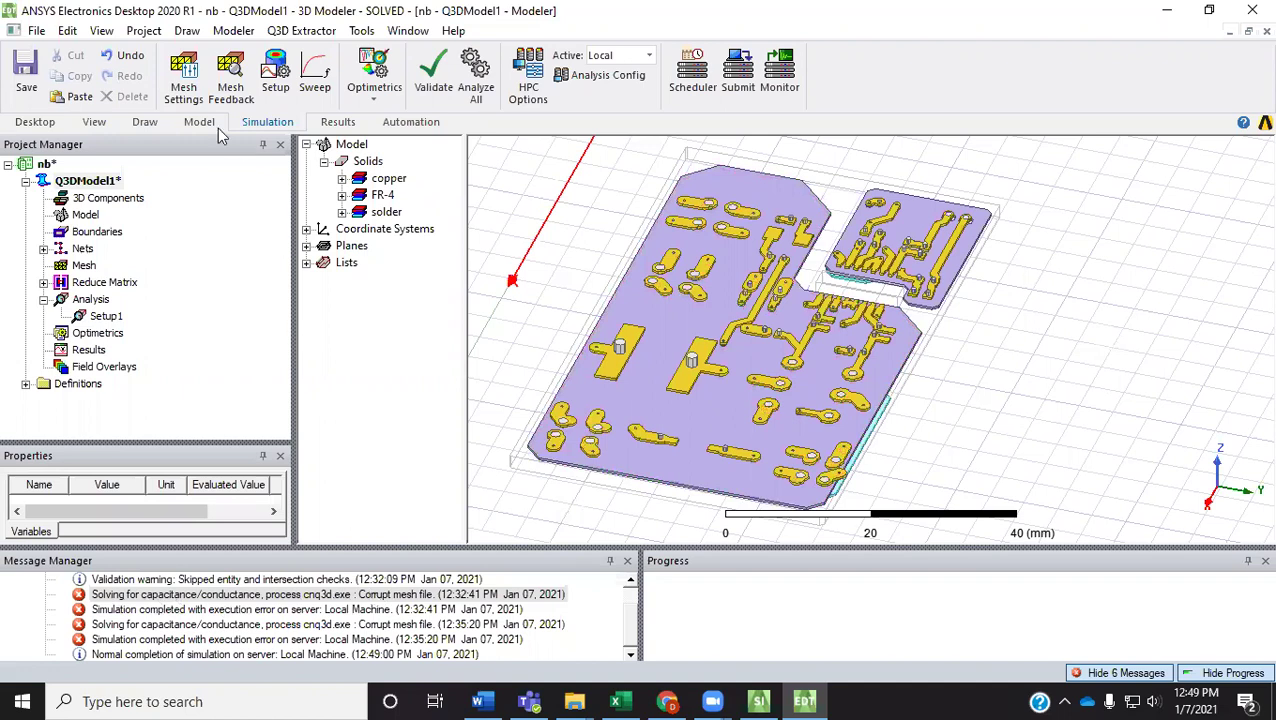
pyautogui.click(185, 90)
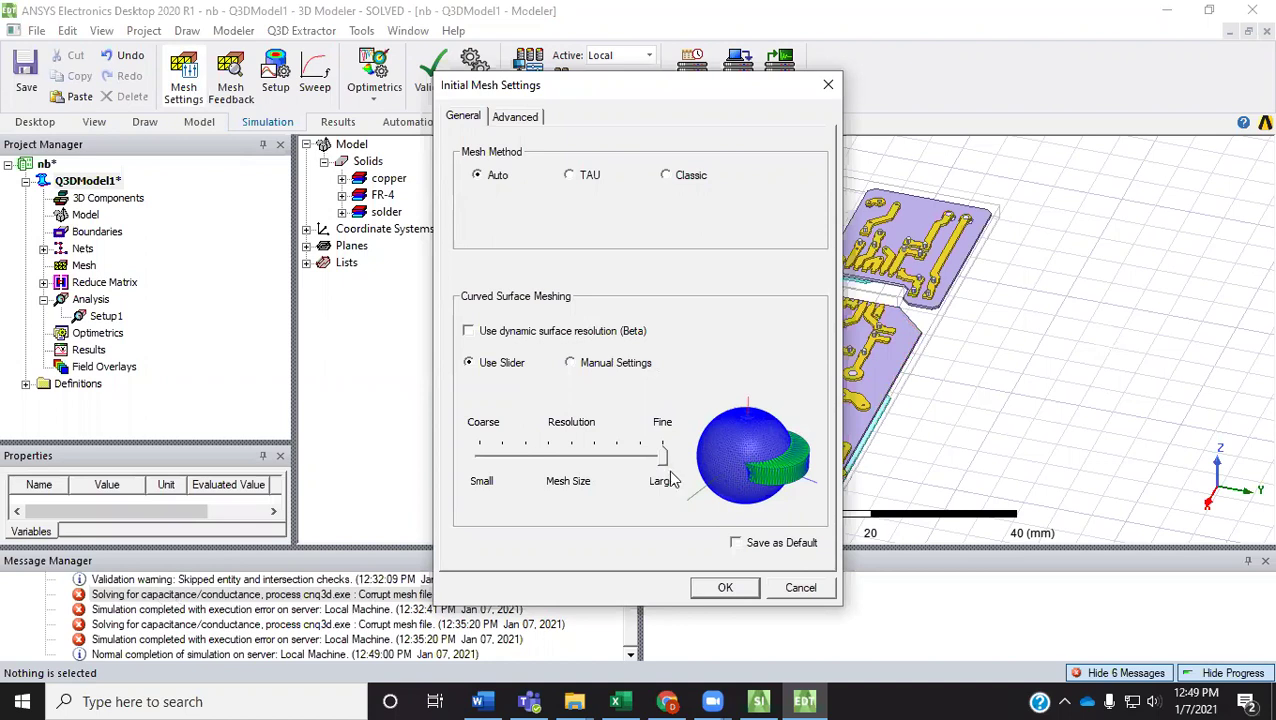
pyautogui.click(725, 589)
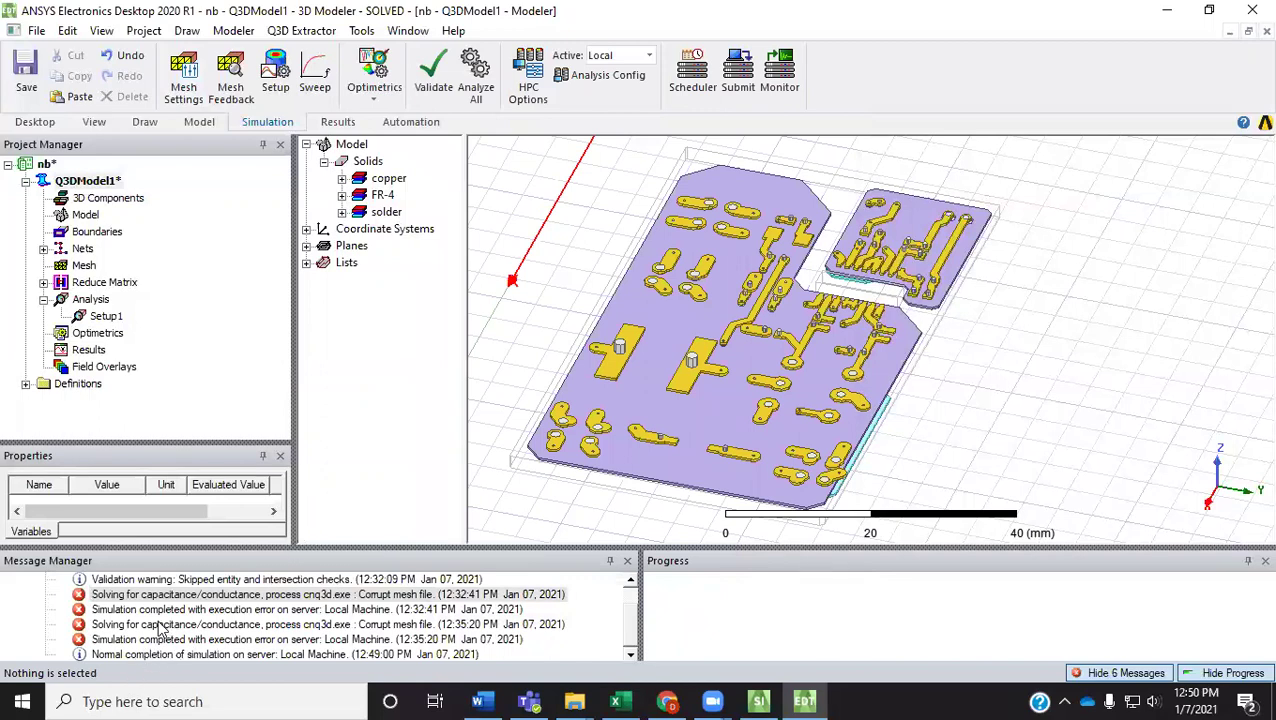
# Step: Insert IcepakDesign1 (SteadyState) from the Desktop ribbon and reopen Q3DModel1
pyautogui.click(28, 124)
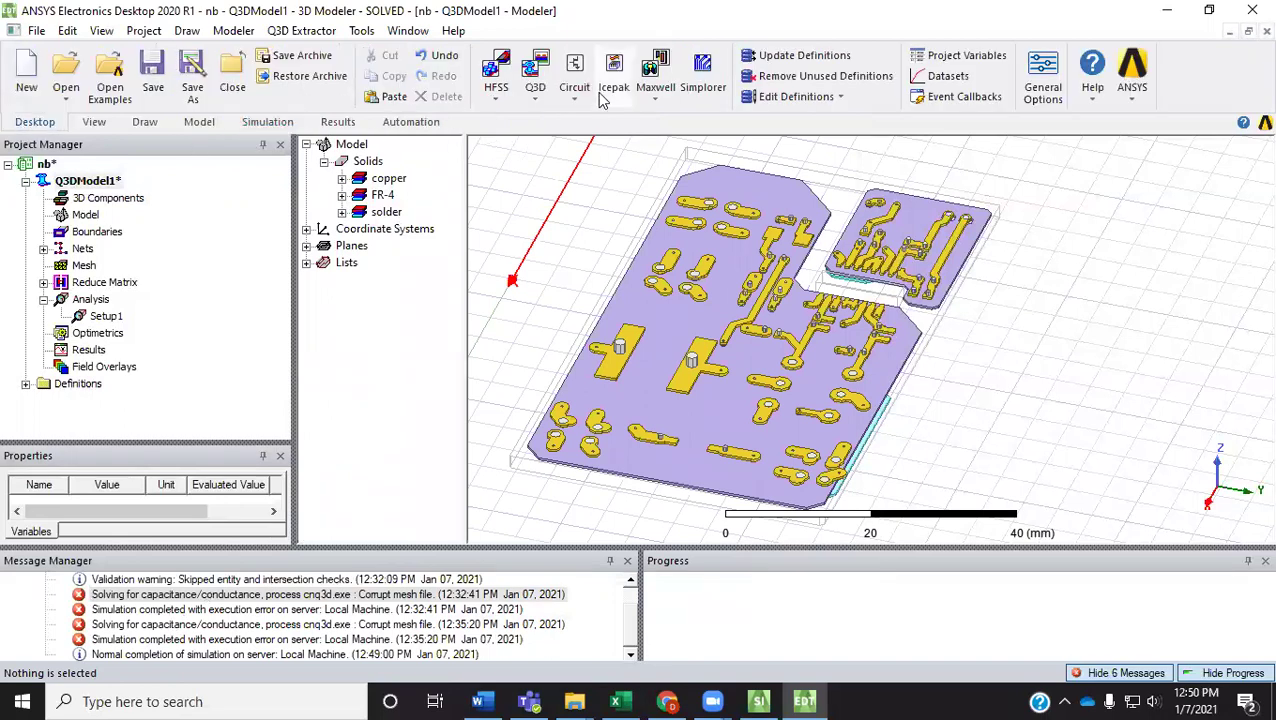
pyautogui.click(614, 64)
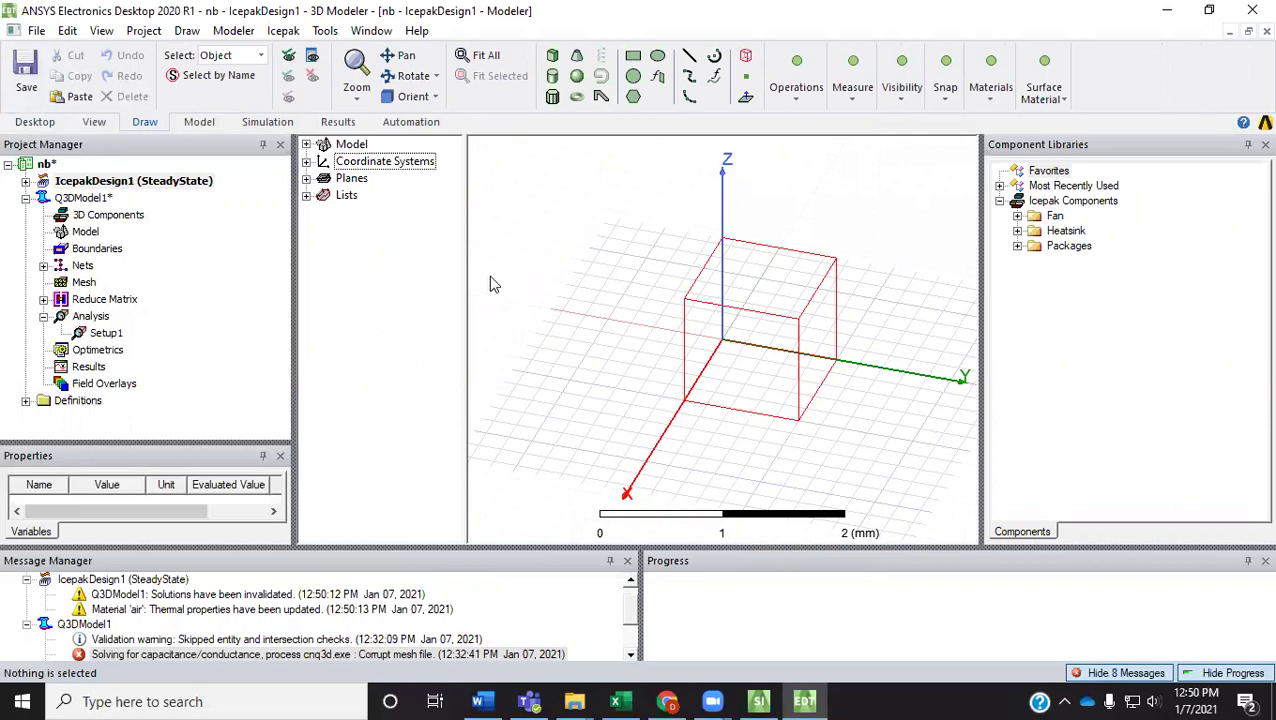
pyautogui.doubleClick(62, 198)
pyautogui.doubleClick(45, 183)
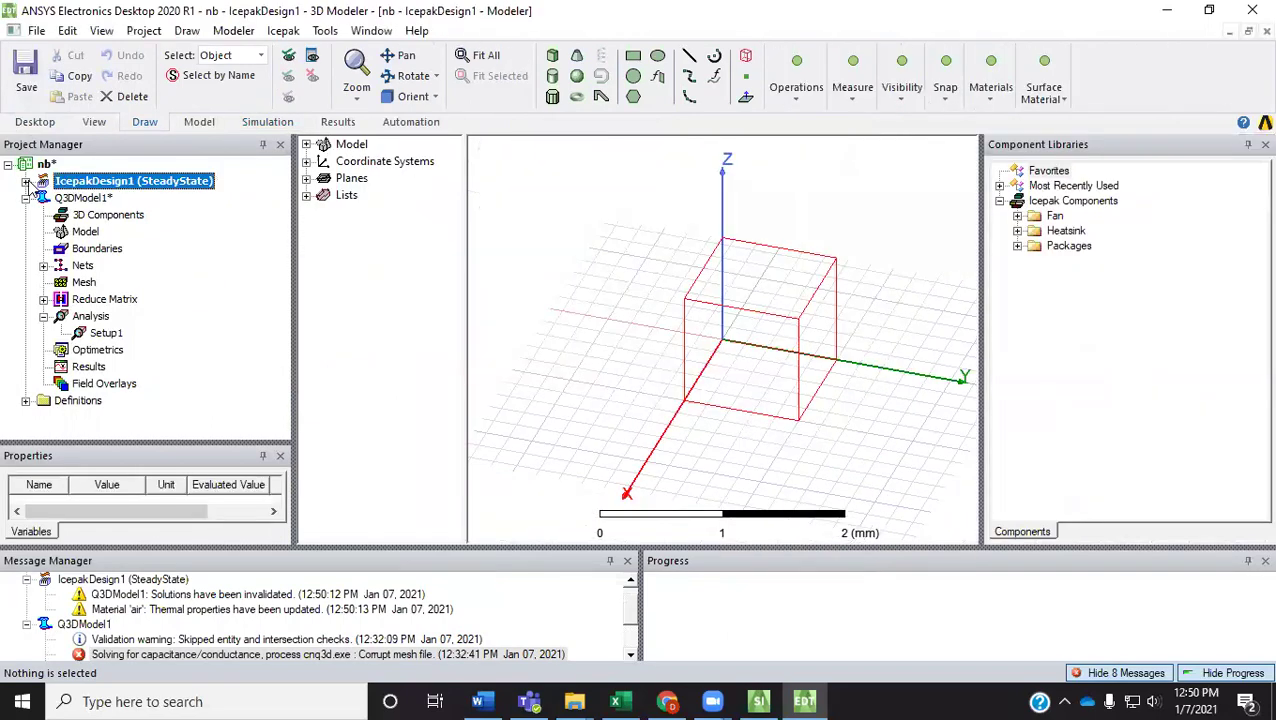
pyautogui.click(27, 181)
pyautogui.click(26, 181)
pyautogui.click(26, 198)
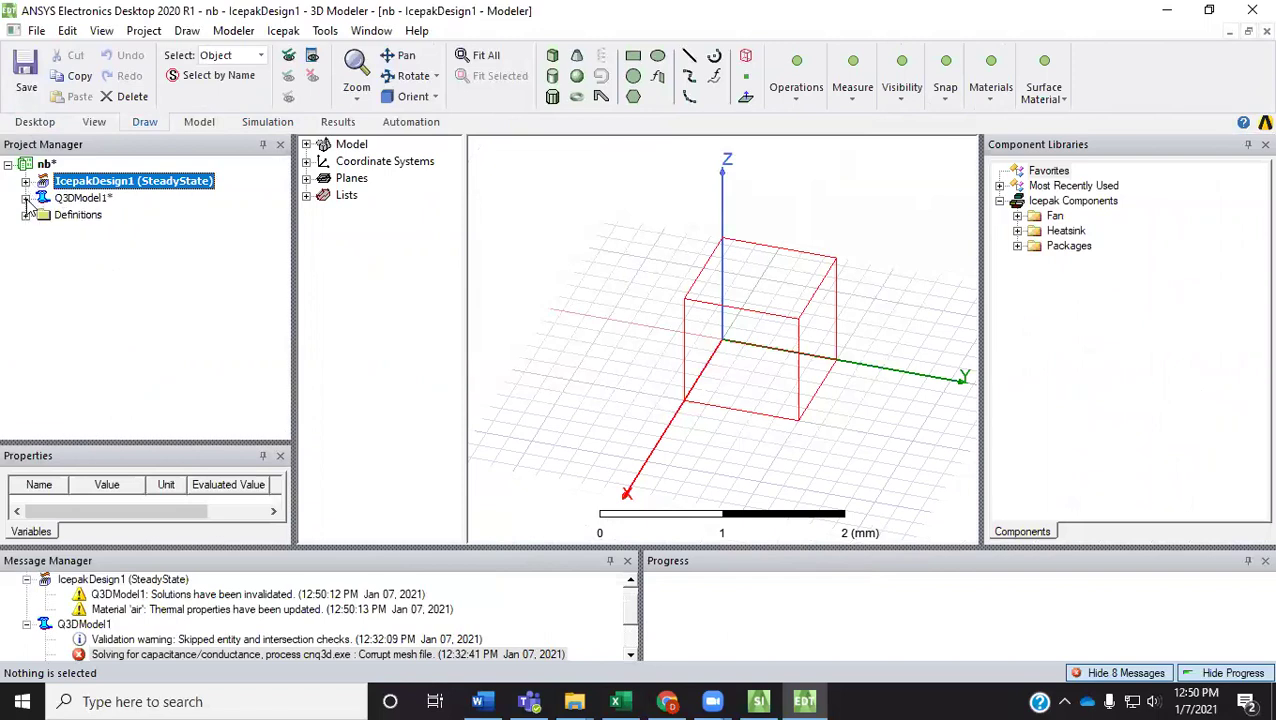
pyautogui.doubleClick(99, 203)
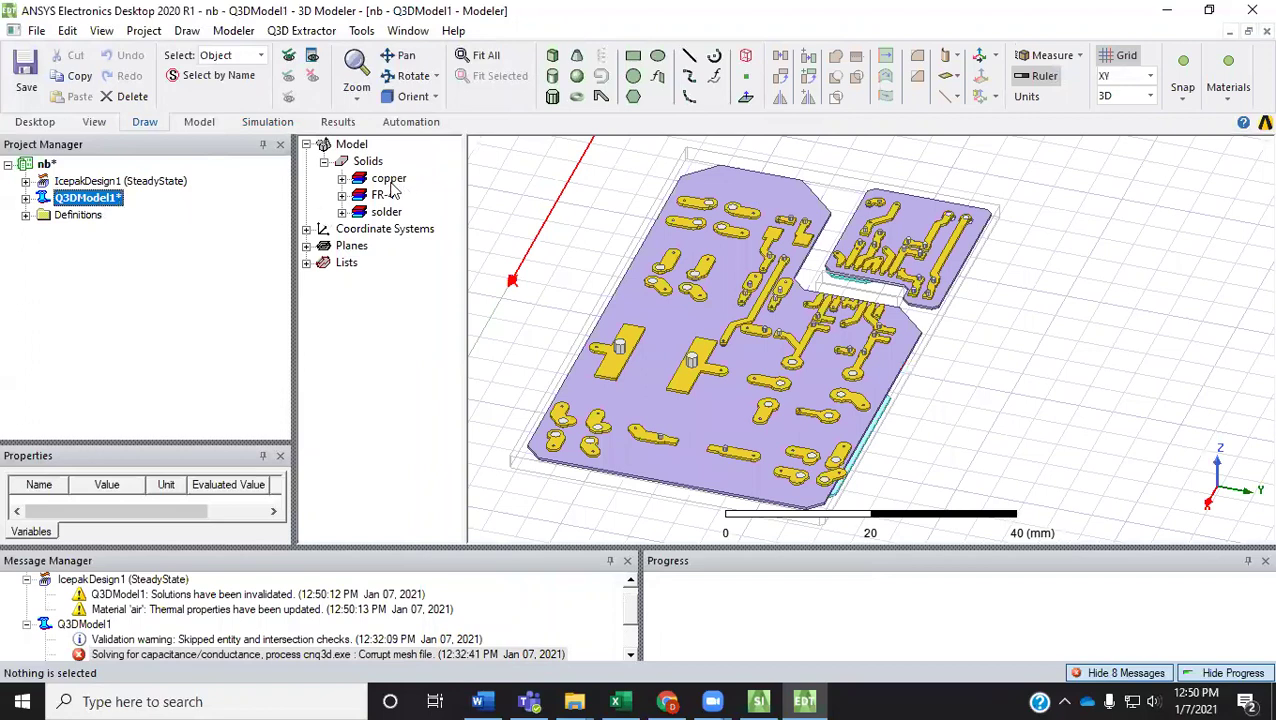
# Step: Select all copper, FR-4 and solder solids of the board and copy them
pyautogui.click(388, 184)
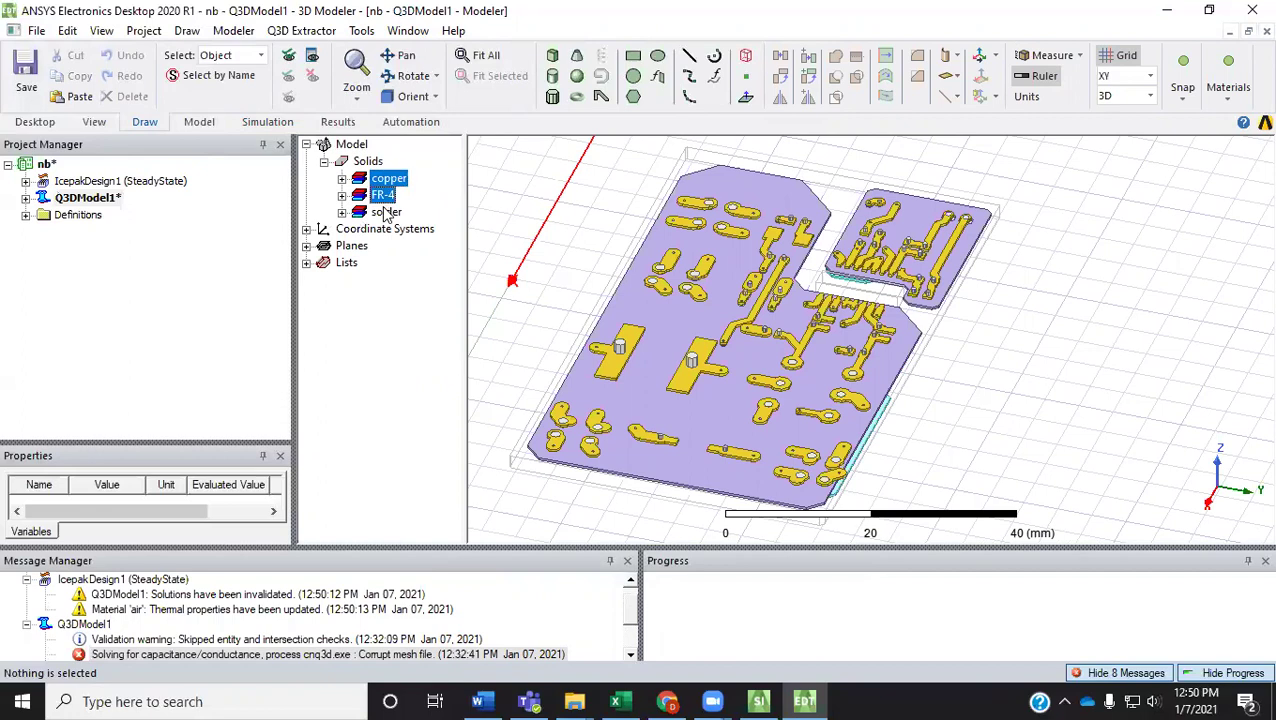
pyautogui.keyDown('ctrl'); pyautogui.click(386, 213); pyautogui.keyUp('ctrl')
pyautogui.rightClick(418, 183)
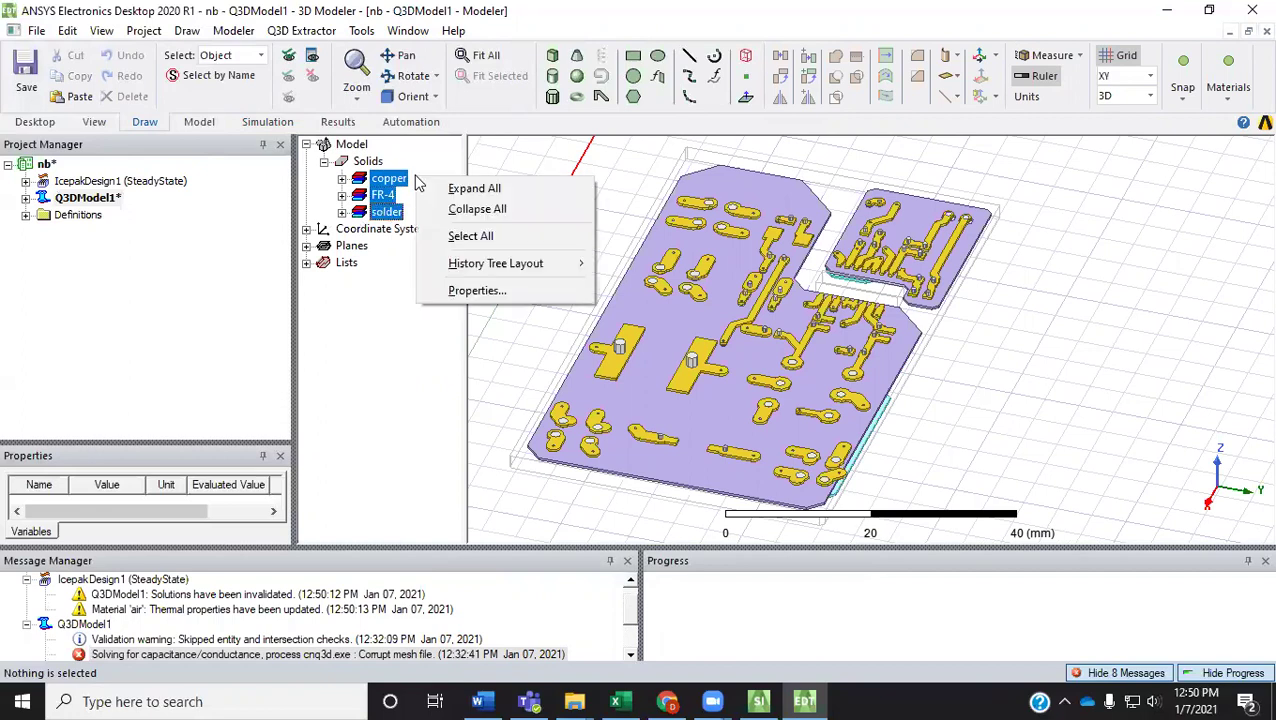
pyautogui.click(460, 236)
pyautogui.rightClick(449, 246)
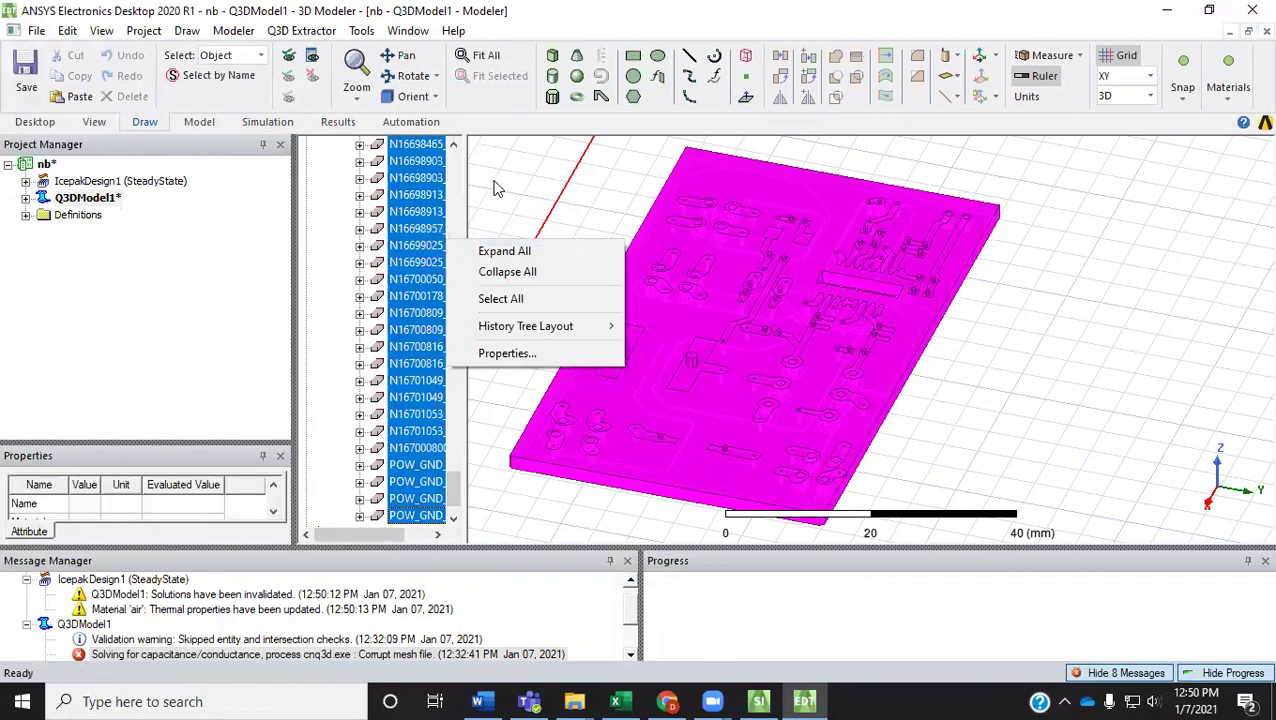
pyautogui.rightClick(498, 188)
pyautogui.moveTo(577, 285)
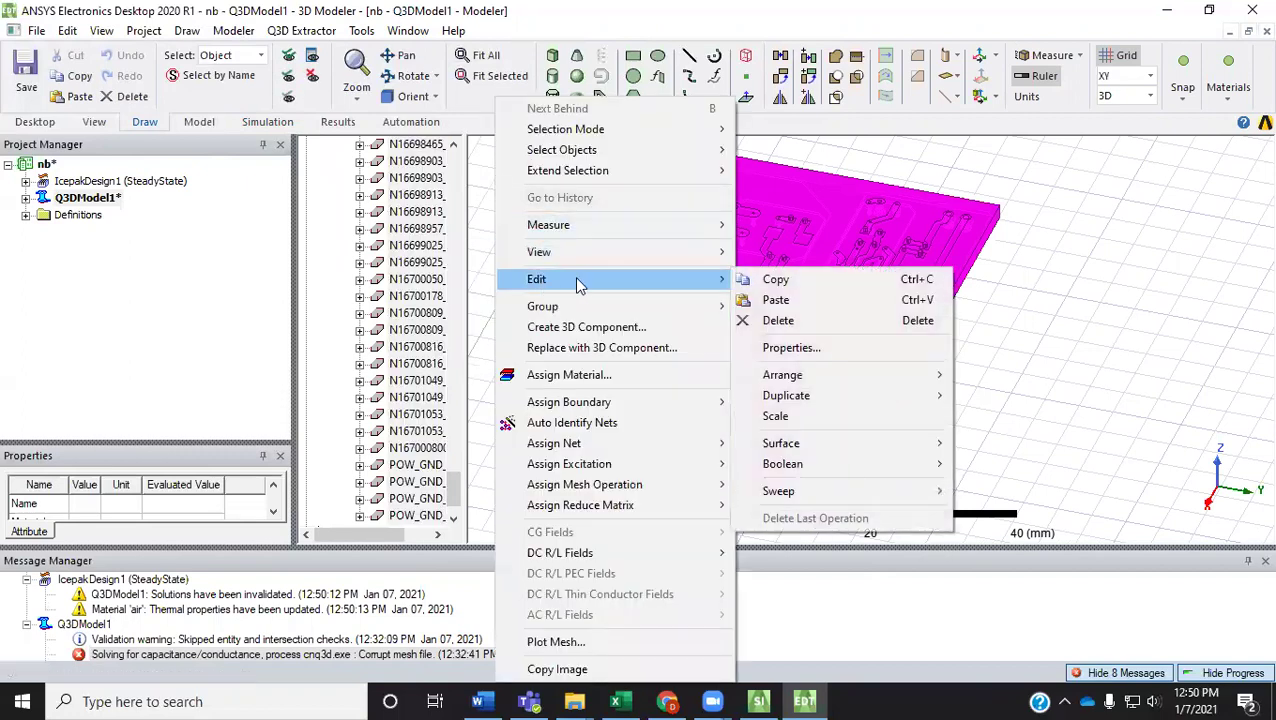
pyautogui.click(770, 280)
# Step: Paste the board solids into IcepakDesign1's air region and fit all in view
pyautogui.doubleClick(128, 182)
pyautogui.click(757, 313)
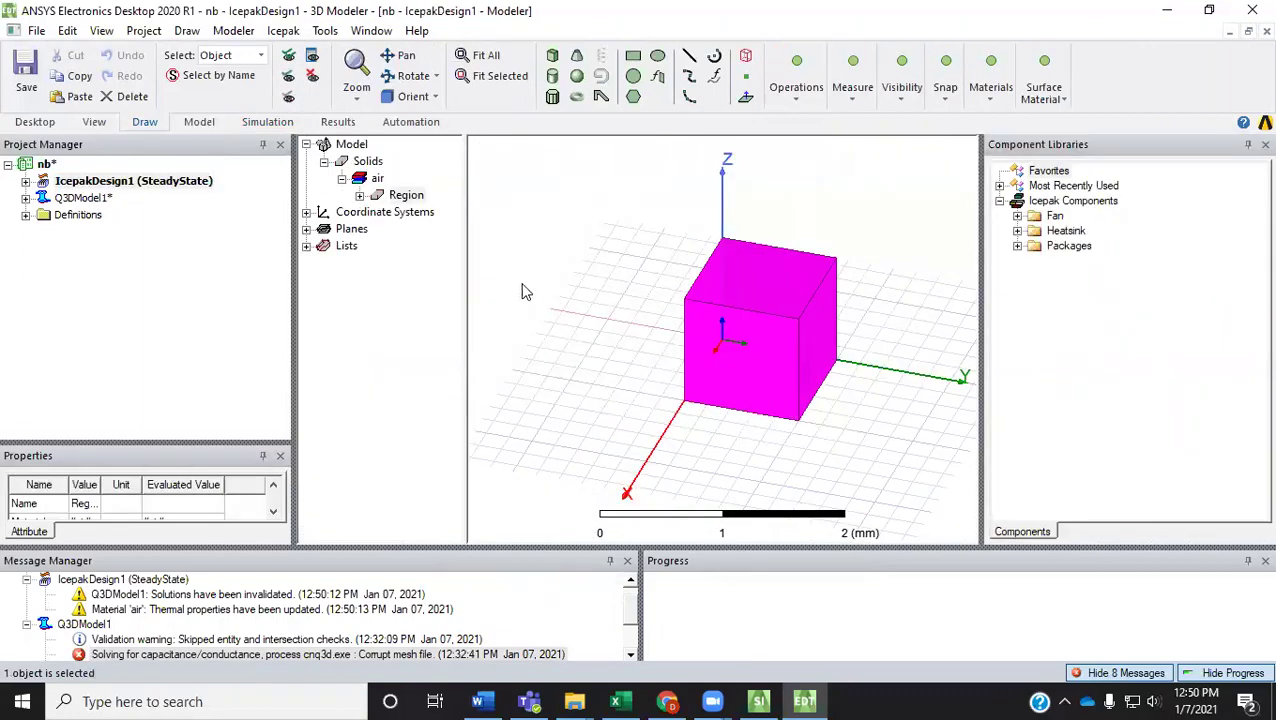
pyautogui.rightClick(524, 250)
pyautogui.moveTo(628, 372)
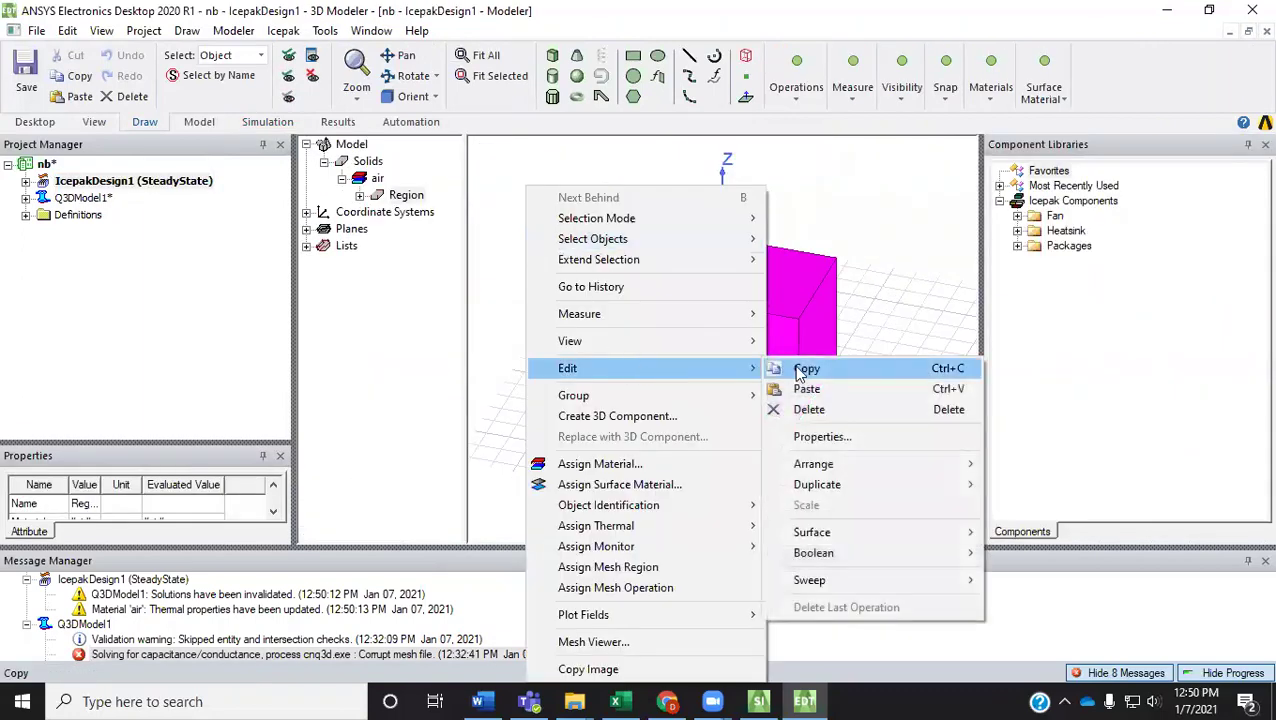
pyautogui.click(808, 390)
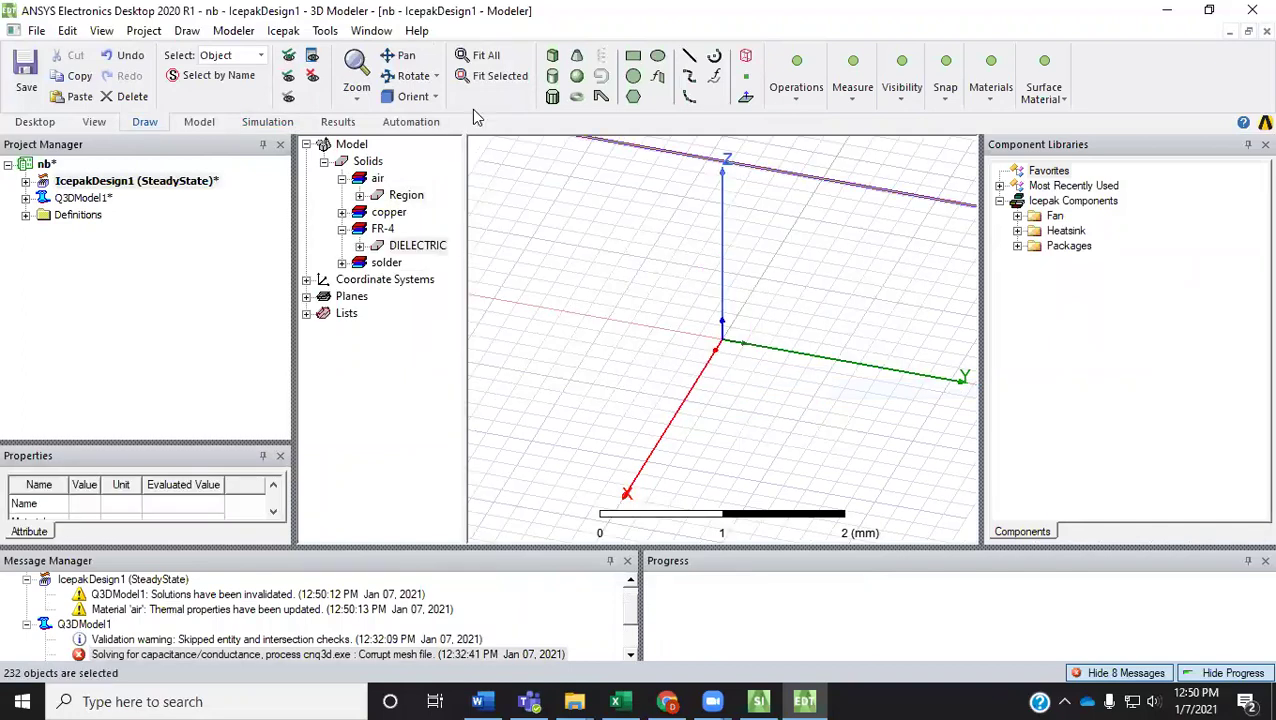
pyautogui.click(480, 60)
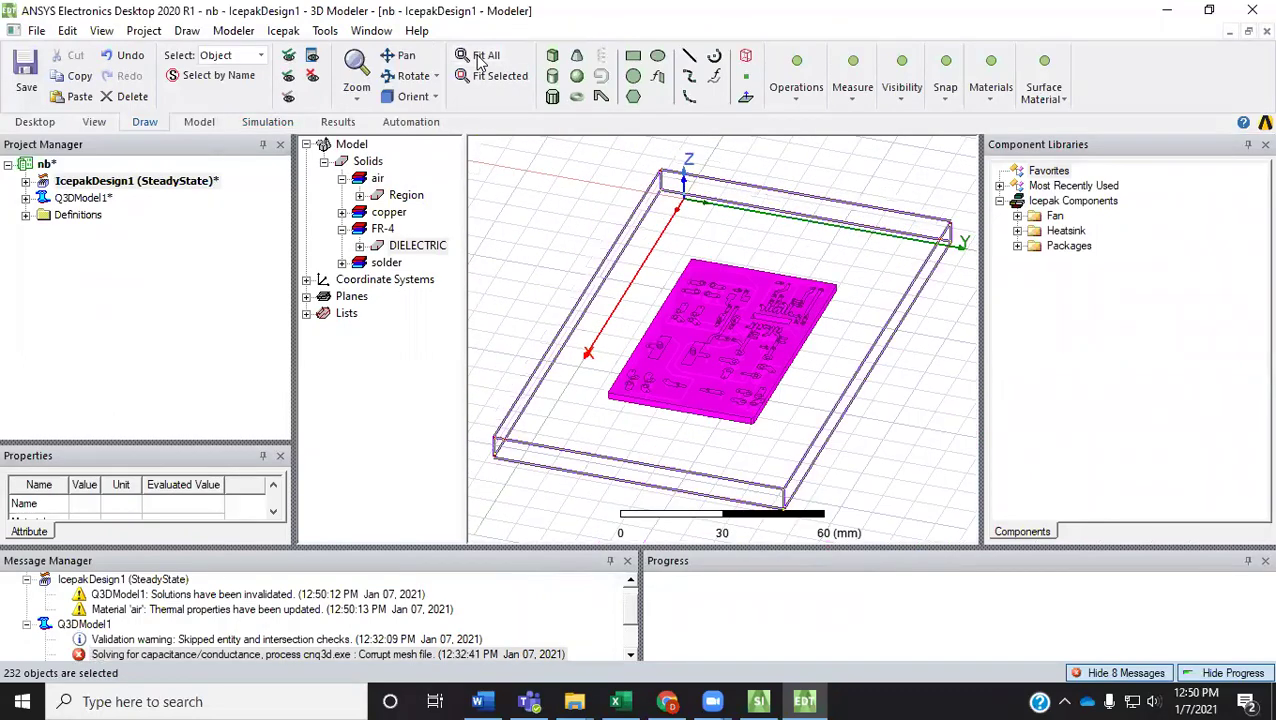
pyautogui.click(555, 220)
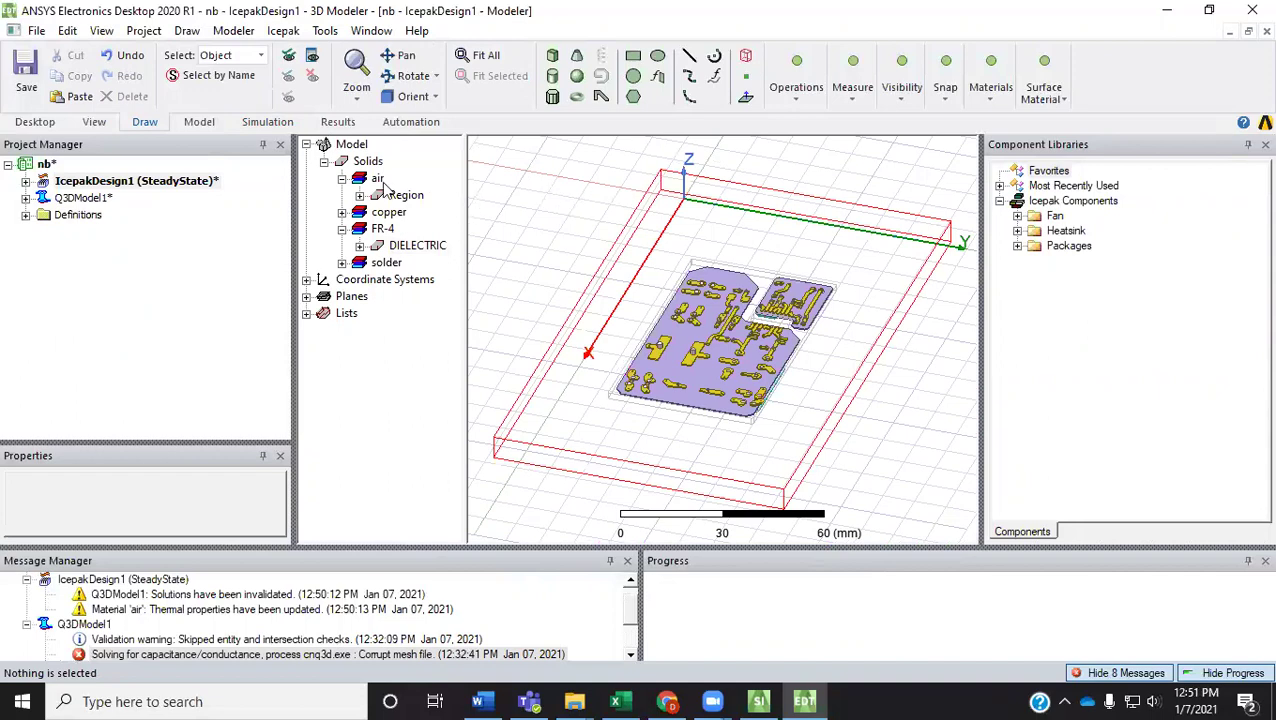
# Step: Collapse the model tree, tilt to a side elevation, and switch selection to faces
pyautogui.click(341, 178)
pyautogui.click(341, 212)
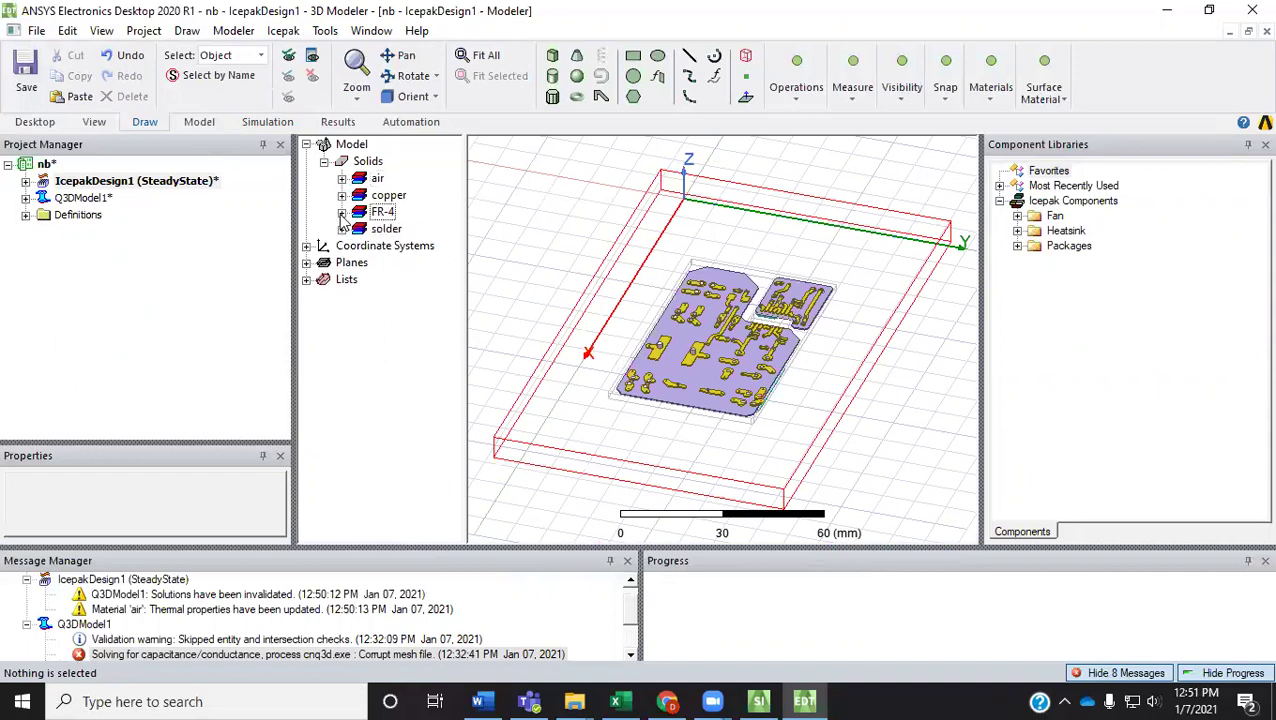
pyautogui.click(324, 161)
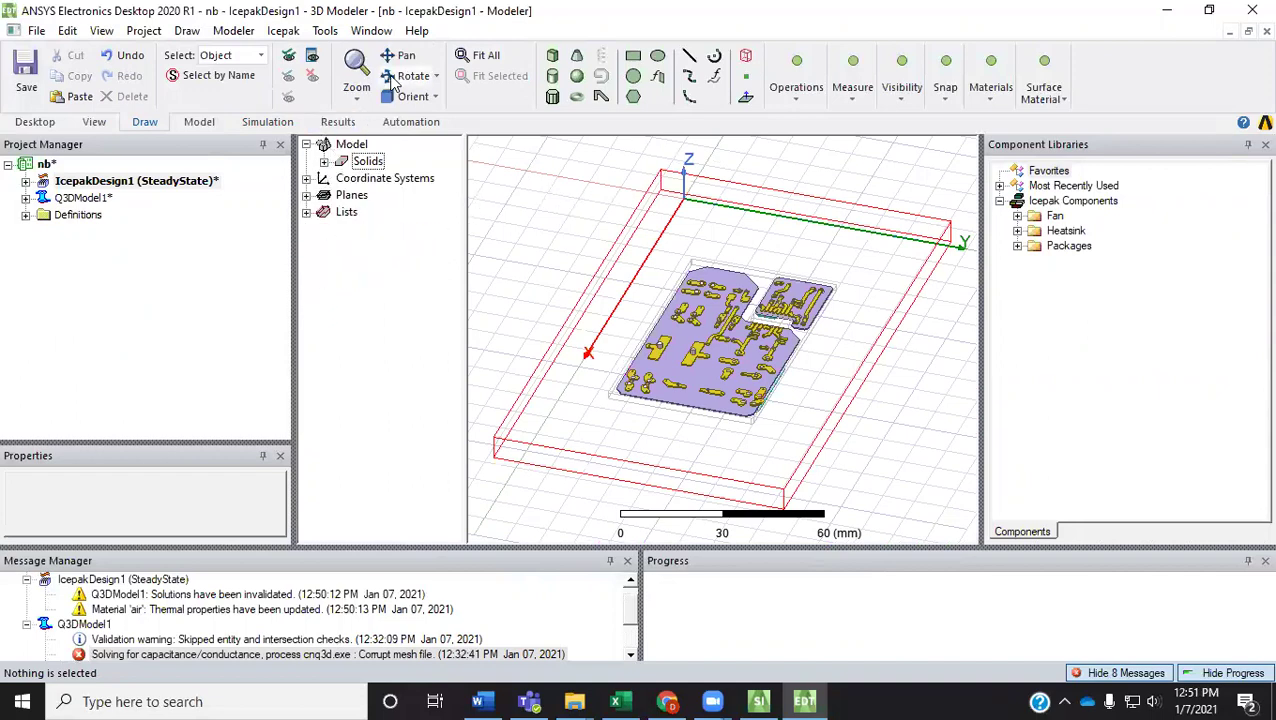
pyautogui.click(395, 78)
pyautogui.moveTo(670, 352); pyautogui.dragTo(670, 312)
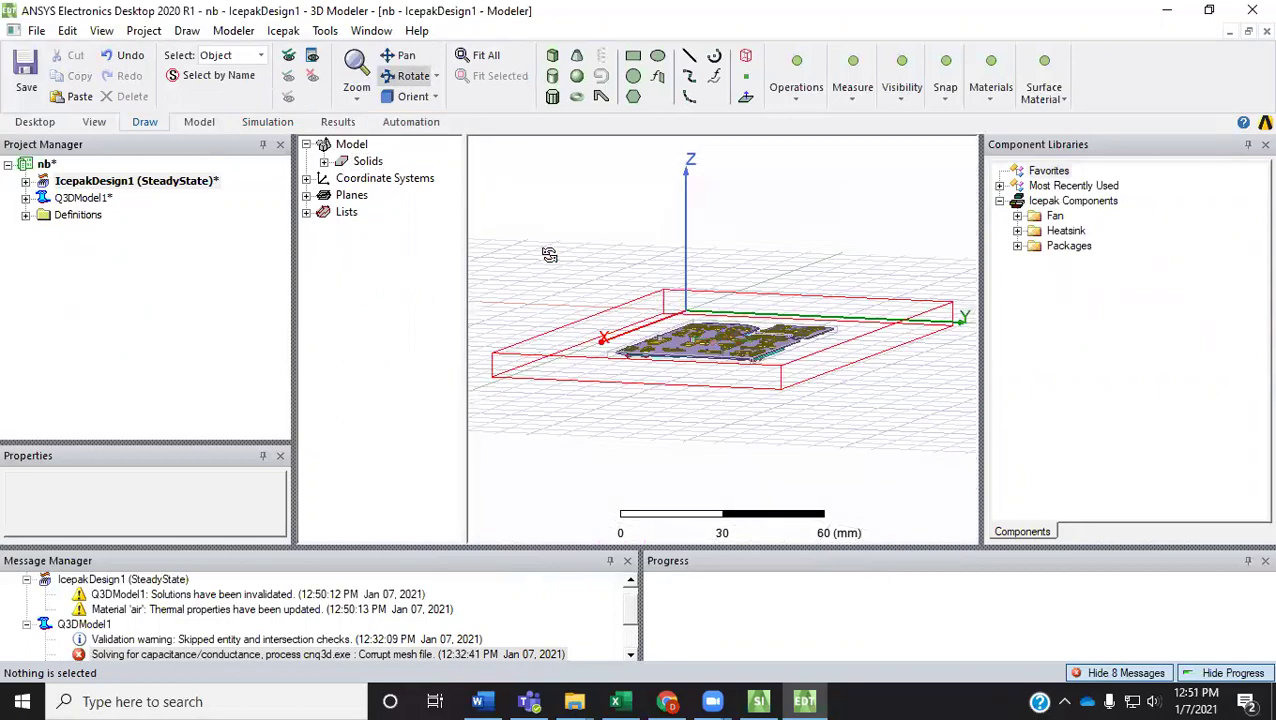
pyautogui.click(258, 55)
pyautogui.click(236, 72)
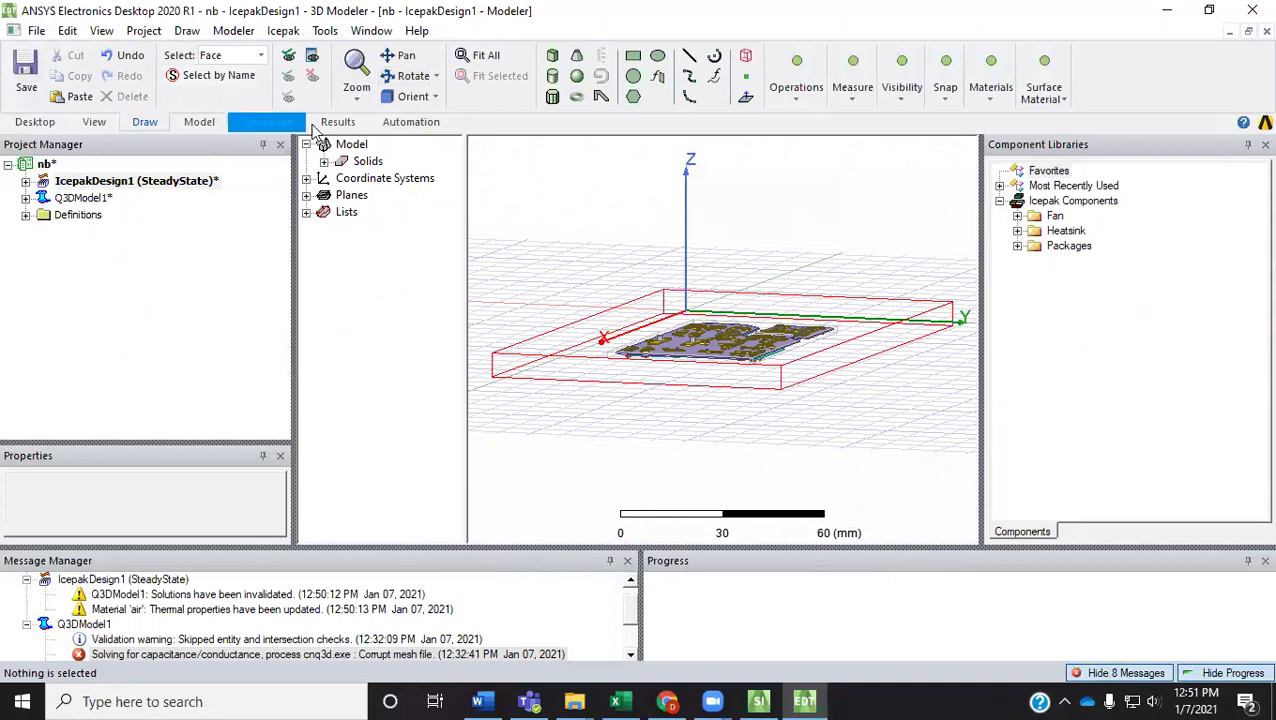
# Step: Make the region's front face a Velocity opening with X velocity 3 m/s
pyautogui.click(571, 373)
pyautogui.rightClick(565, 415)
pyautogui.moveTo(740, 526)
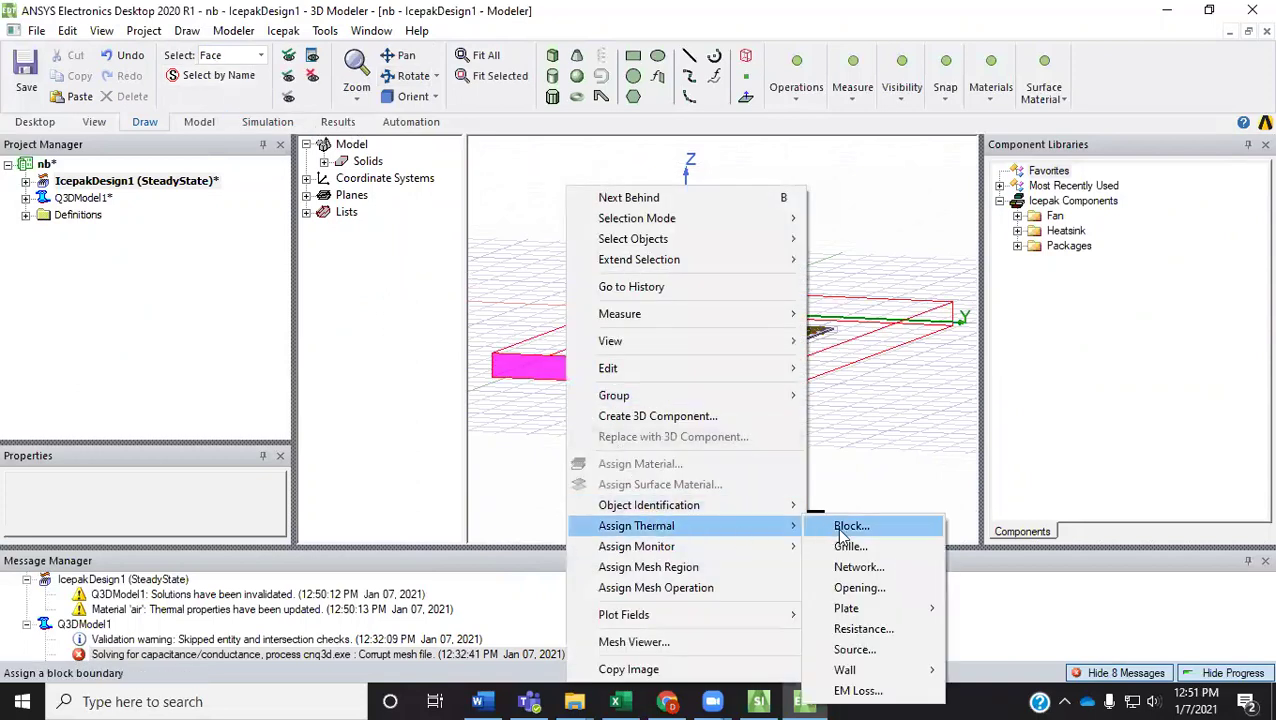
pyautogui.click(856, 588)
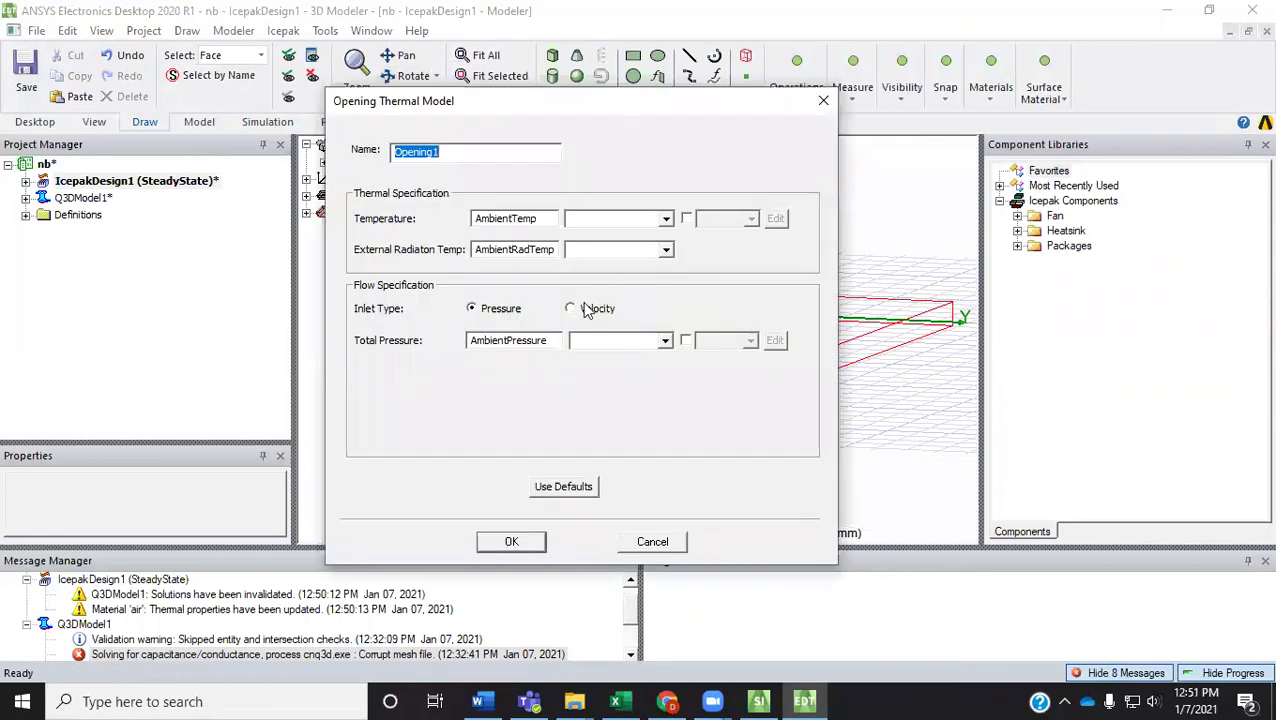
pyautogui.click(570, 309)
pyautogui.click(538, 372)
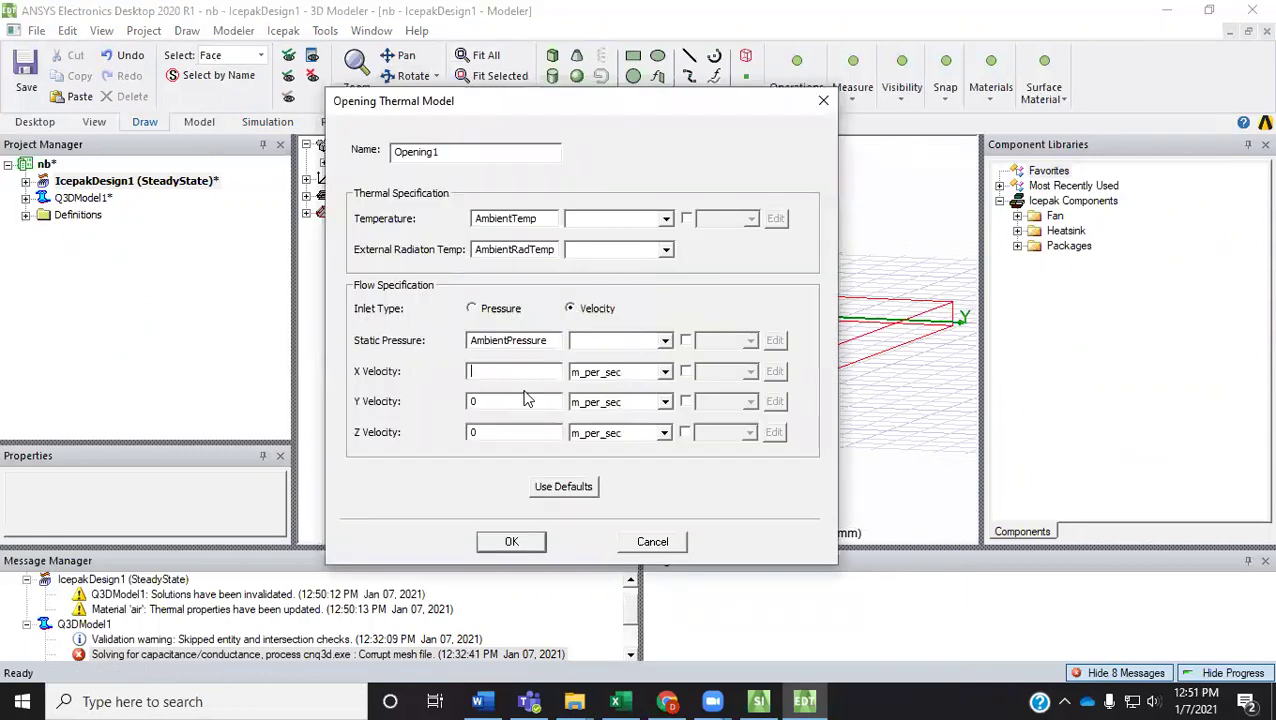
pyautogui.write('3')
pyautogui.click(514, 541)
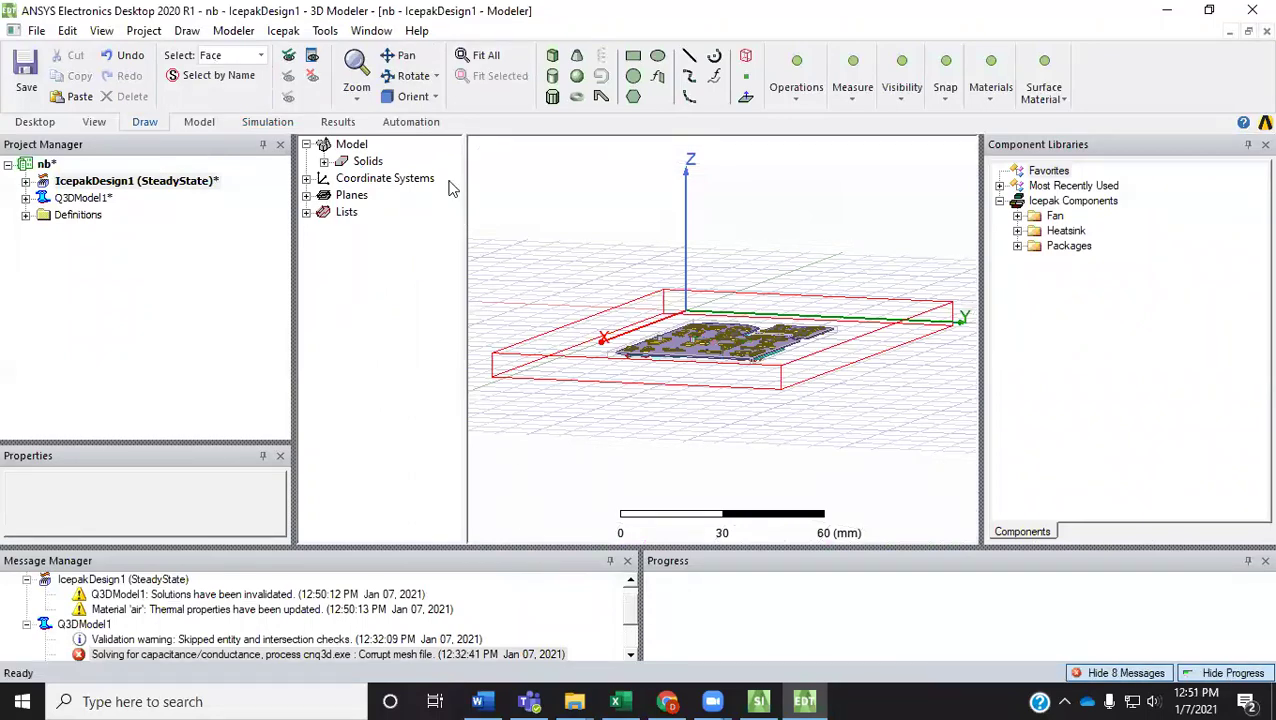
# Step: Make the opposite region face Opening2, a Velocity inlet with 2 m/s X velocity
pyautogui.click(411, 79)
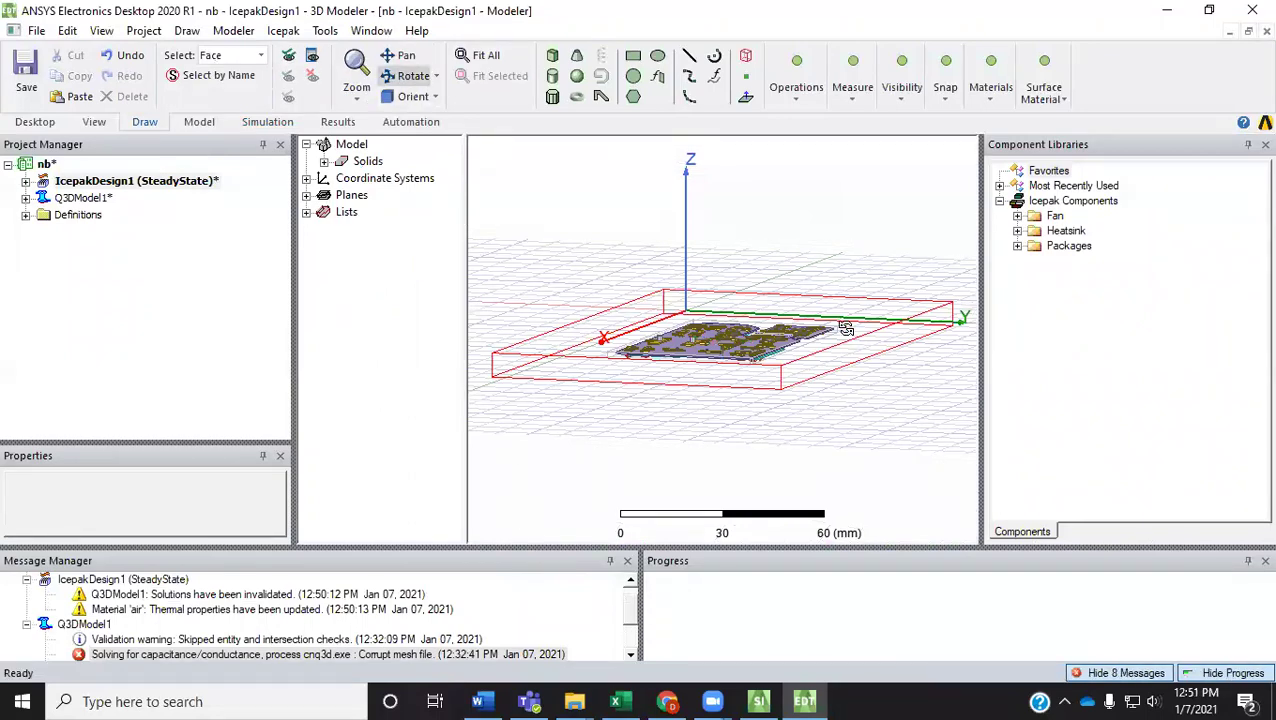
pyautogui.moveTo(843, 347); pyautogui.dragTo(680, 354)
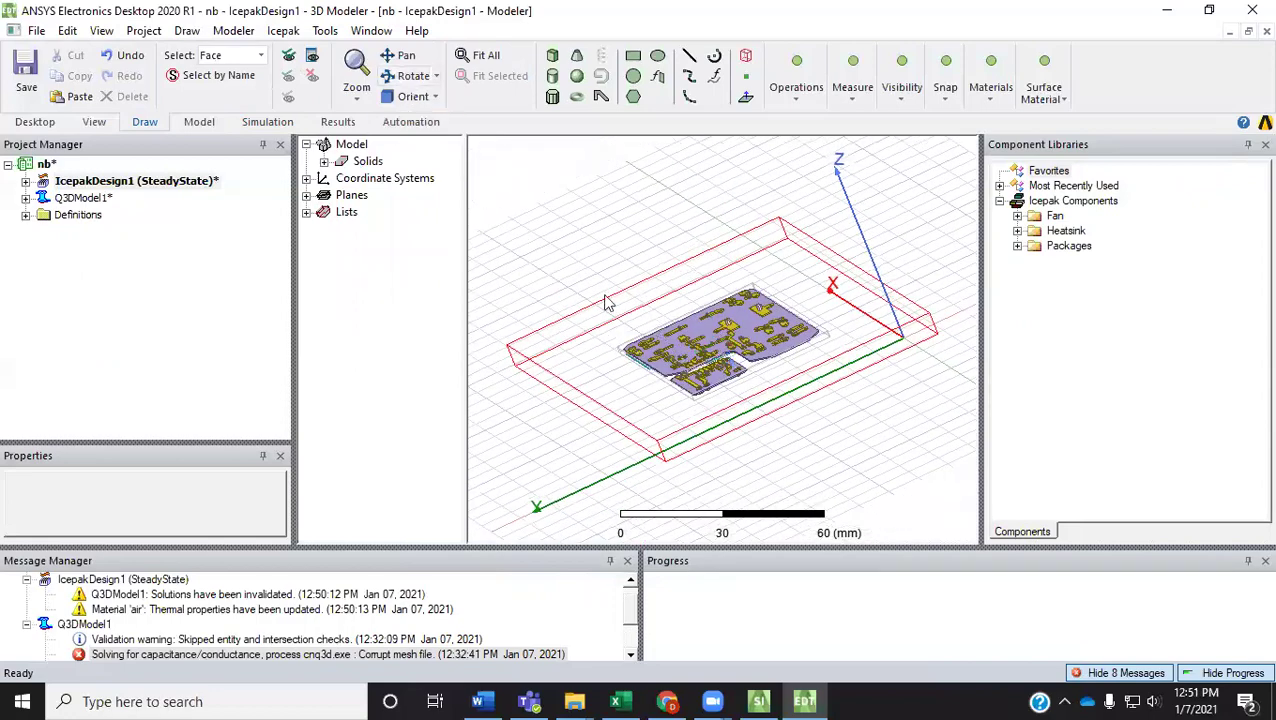
pyautogui.click(767, 403)
pyautogui.rightClick(603, 224)
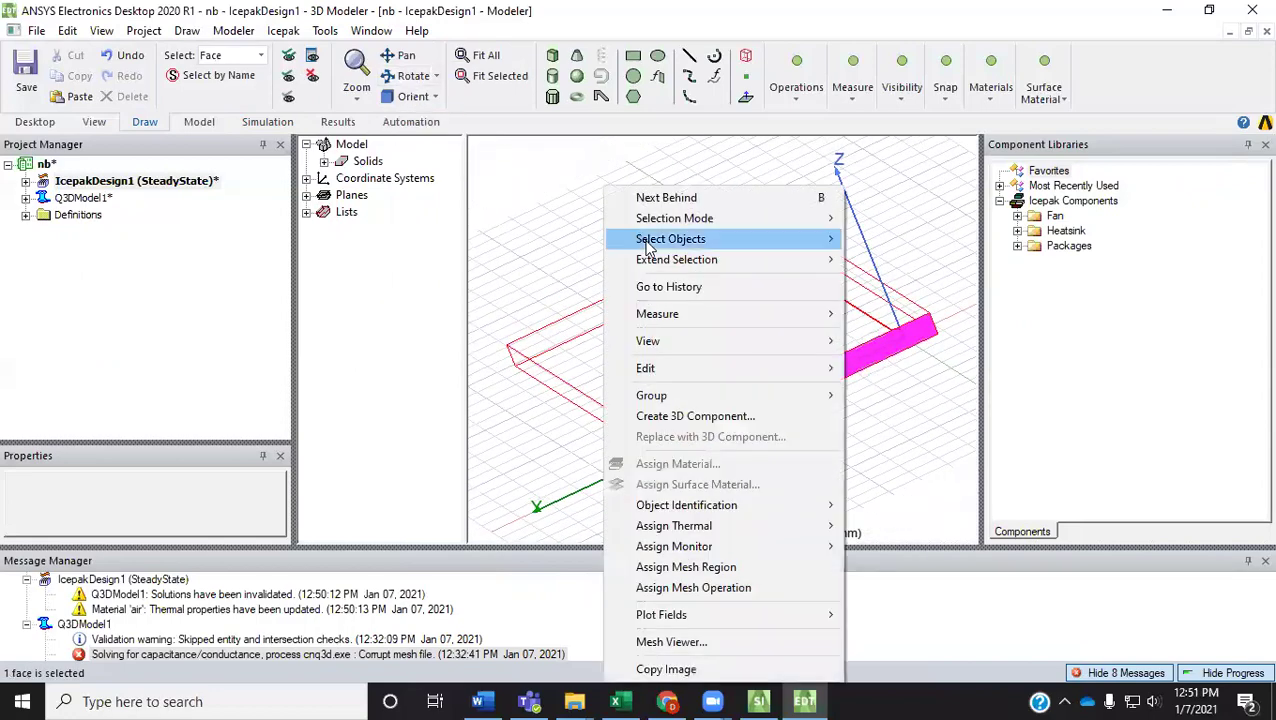
pyautogui.moveTo(724, 532)
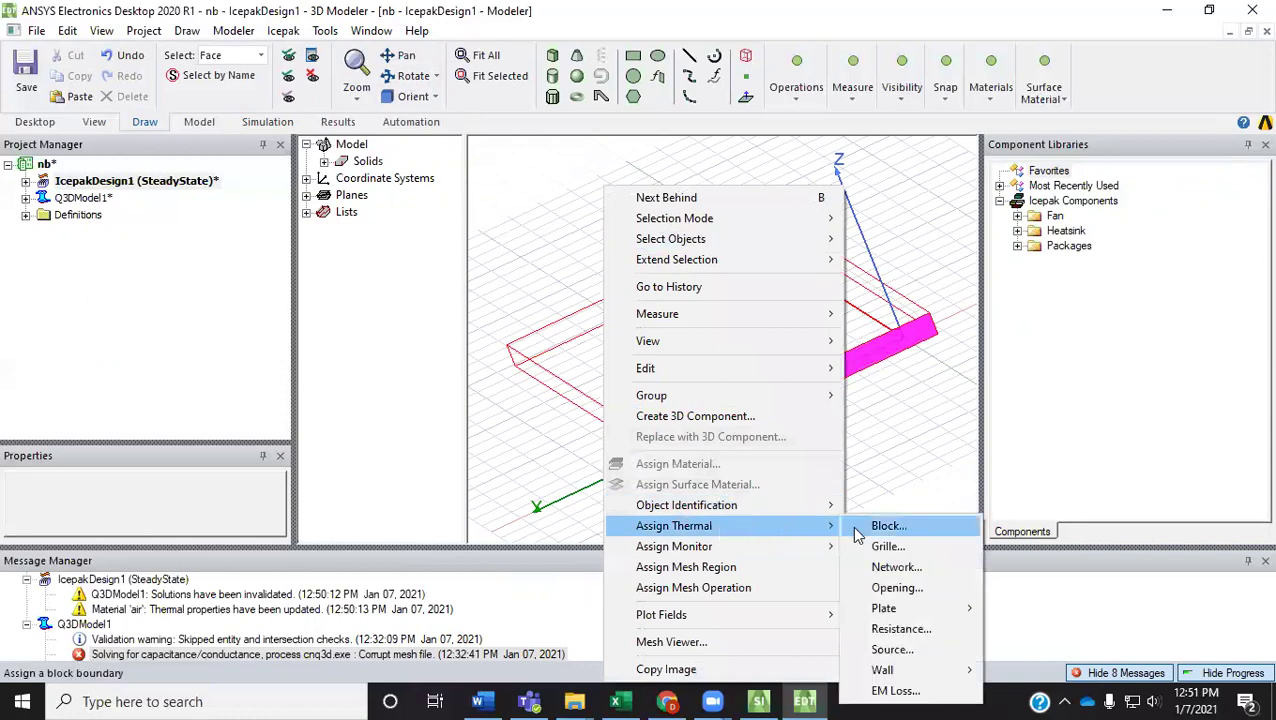
pyautogui.click(897, 588)
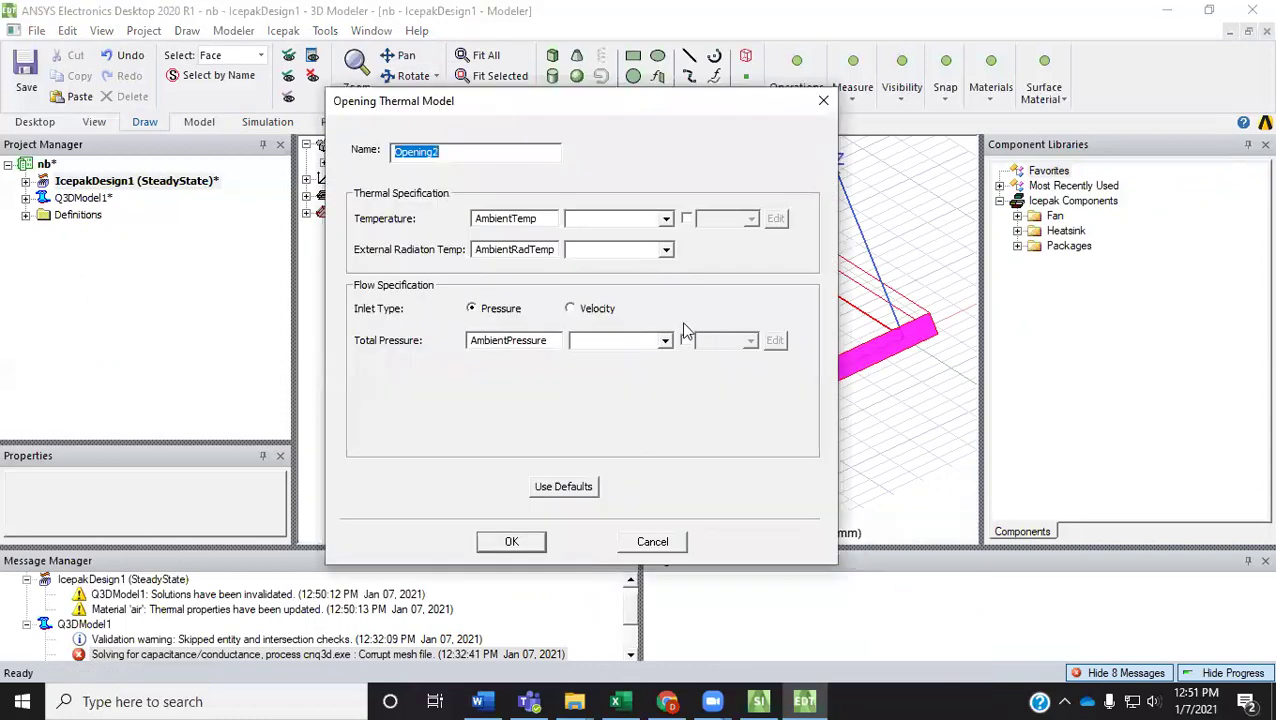
pyautogui.click(569, 308)
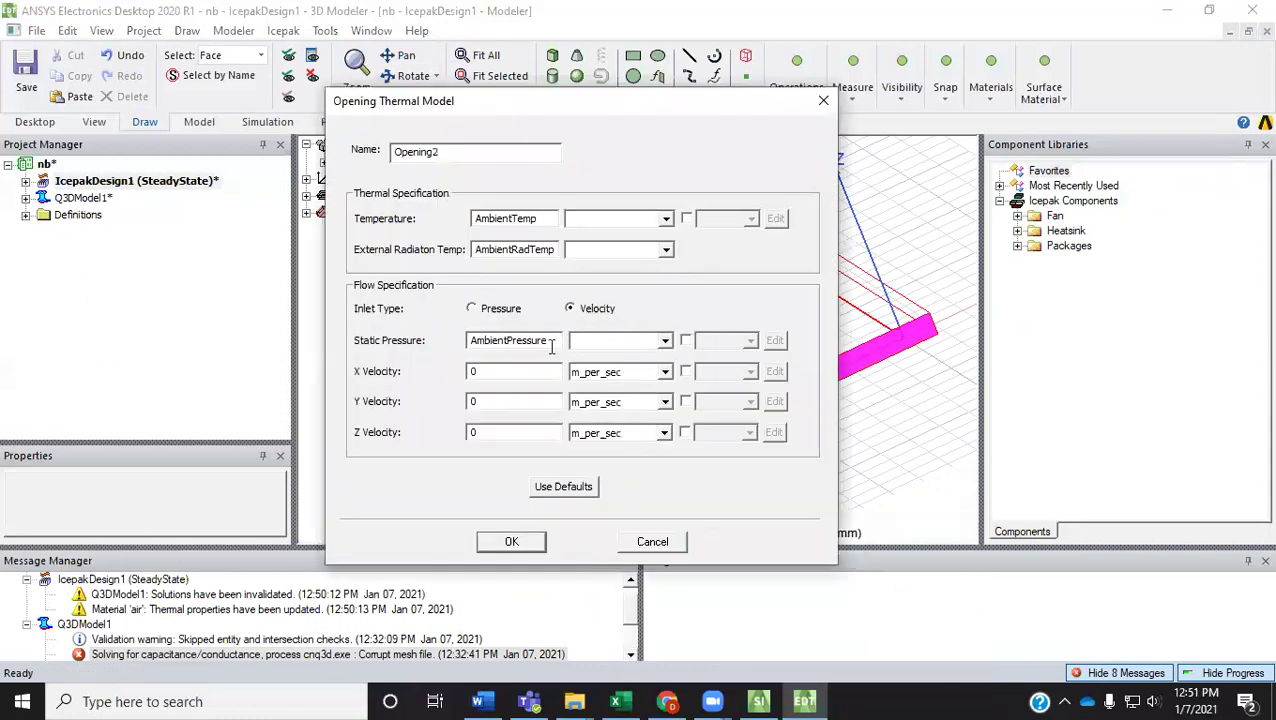
pyautogui.click(521, 374)
pyautogui.press('BackSpace')
pyautogui.click(511, 542)
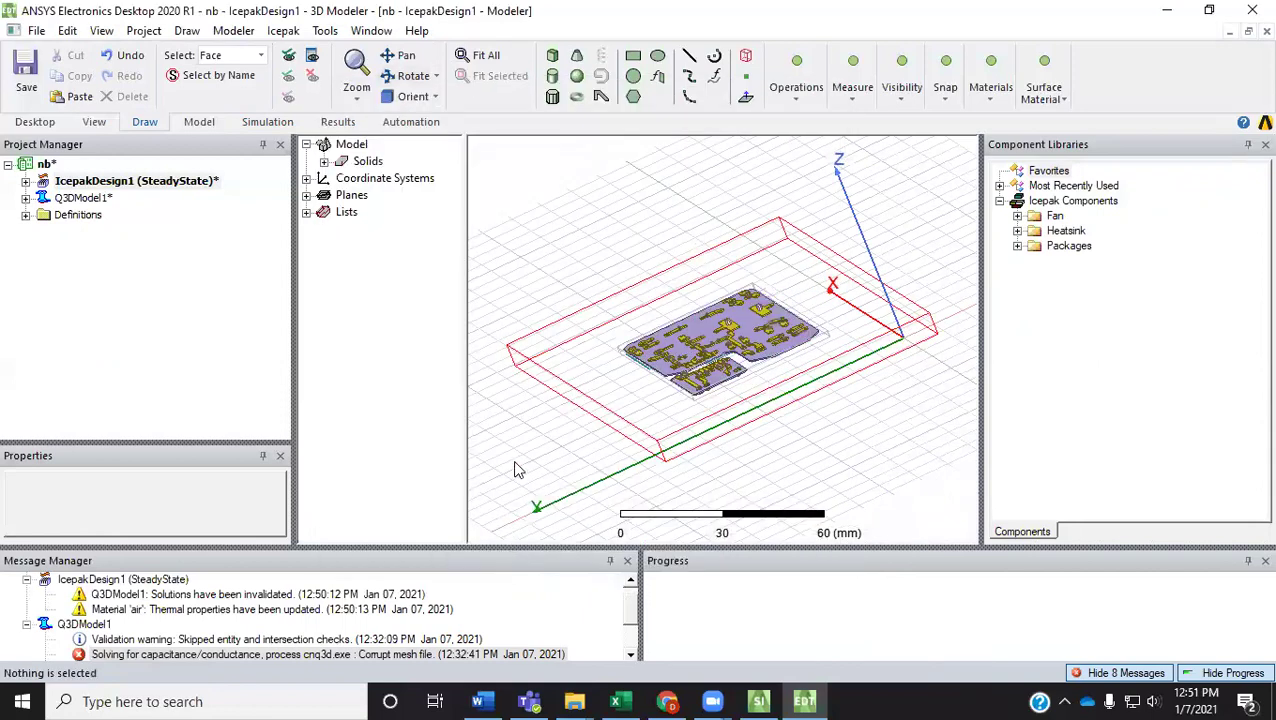
pyautogui.click(408, 87)
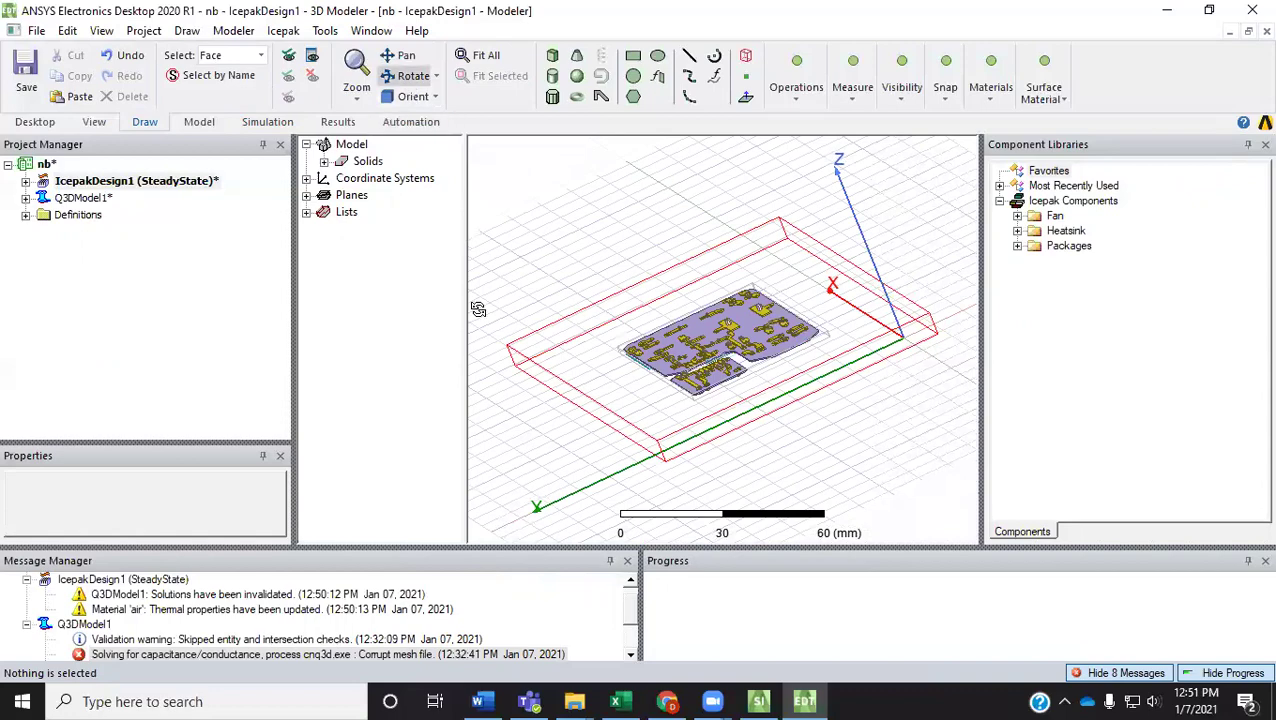
pyautogui.moveTo(490, 333); pyautogui.dragTo(755, 484)
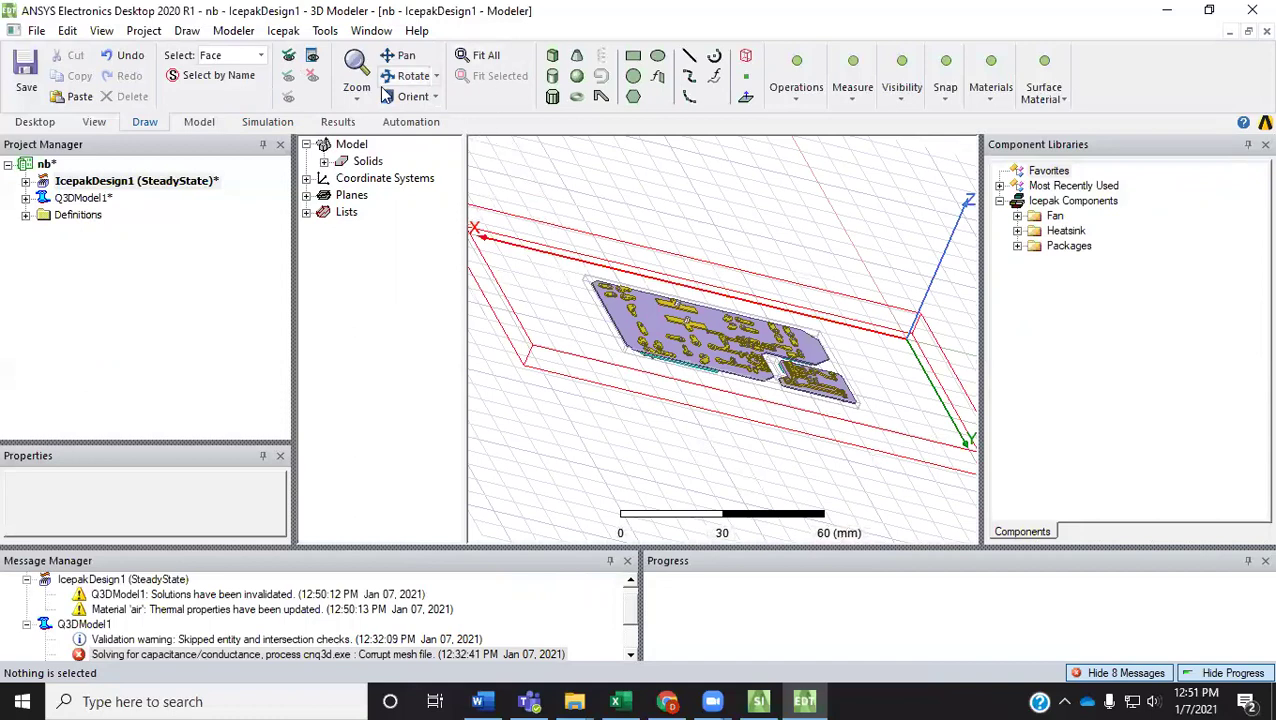
# Step: Reset to isometric, list the air, copper, FR-4 and solder groups, and right-click copper
pyautogui.click(412, 96)
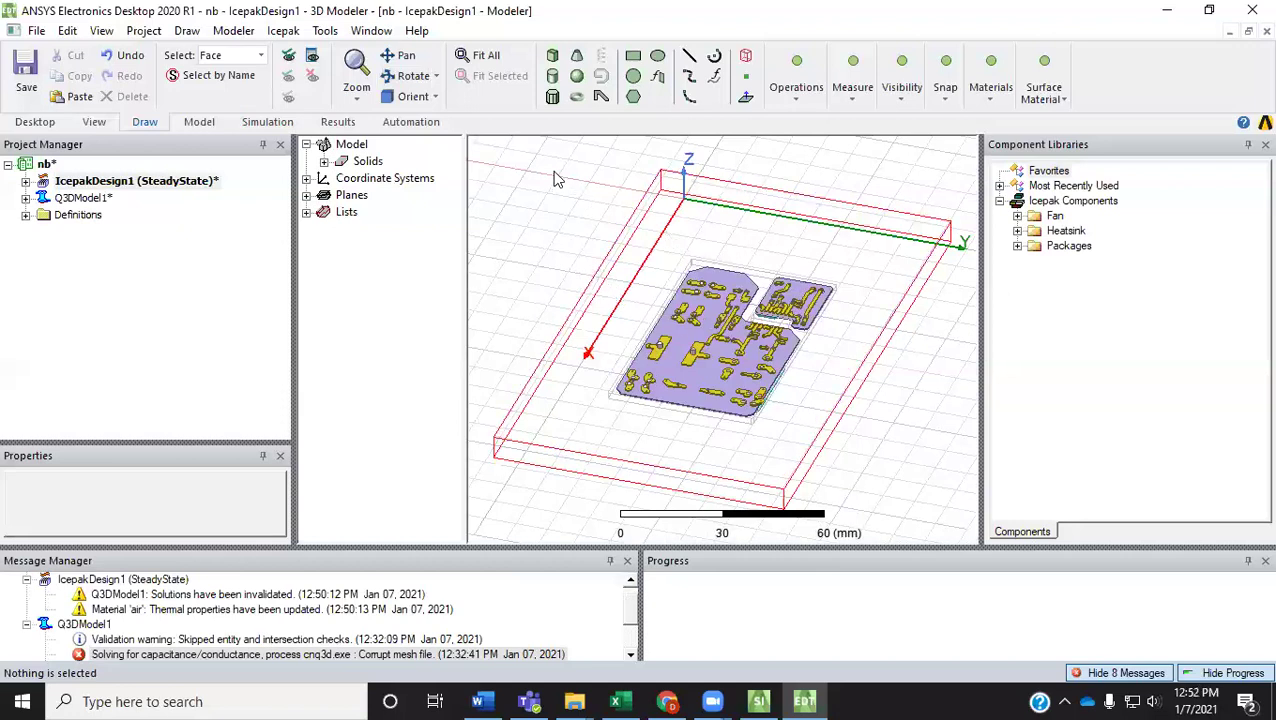
pyautogui.click(324, 162)
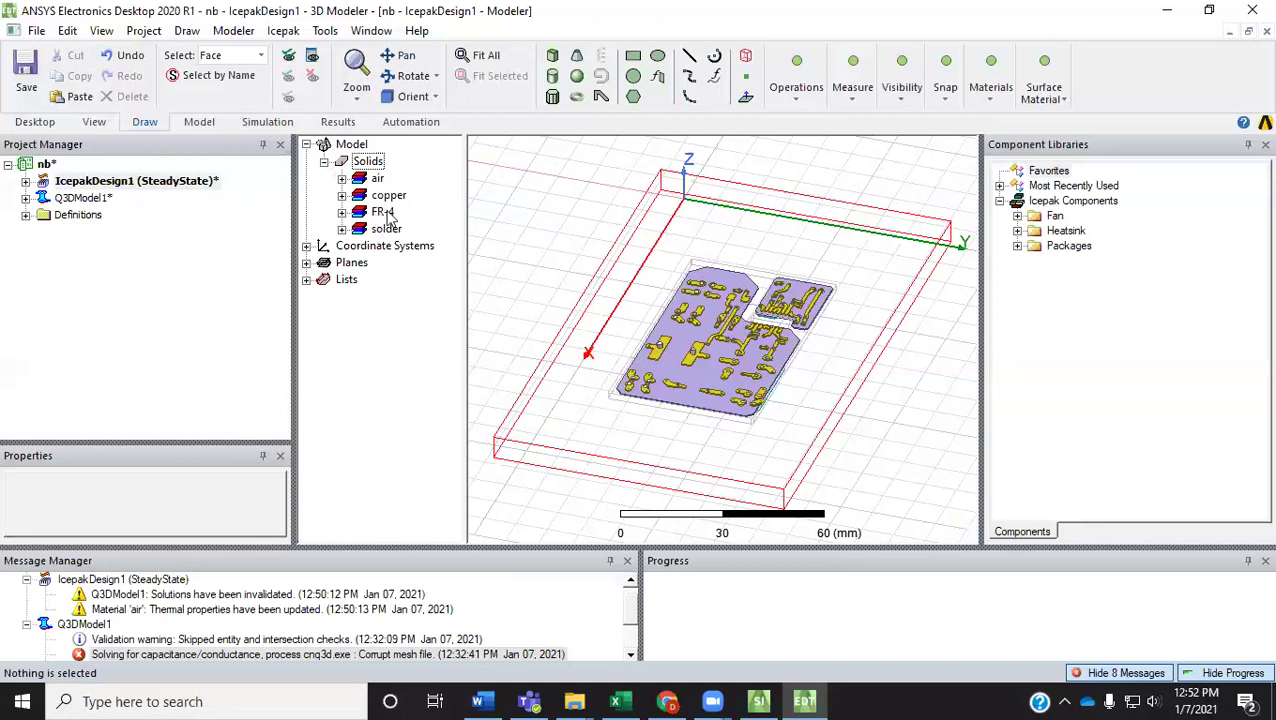
pyautogui.click(389, 196)
pyautogui.rightClick(389, 196)
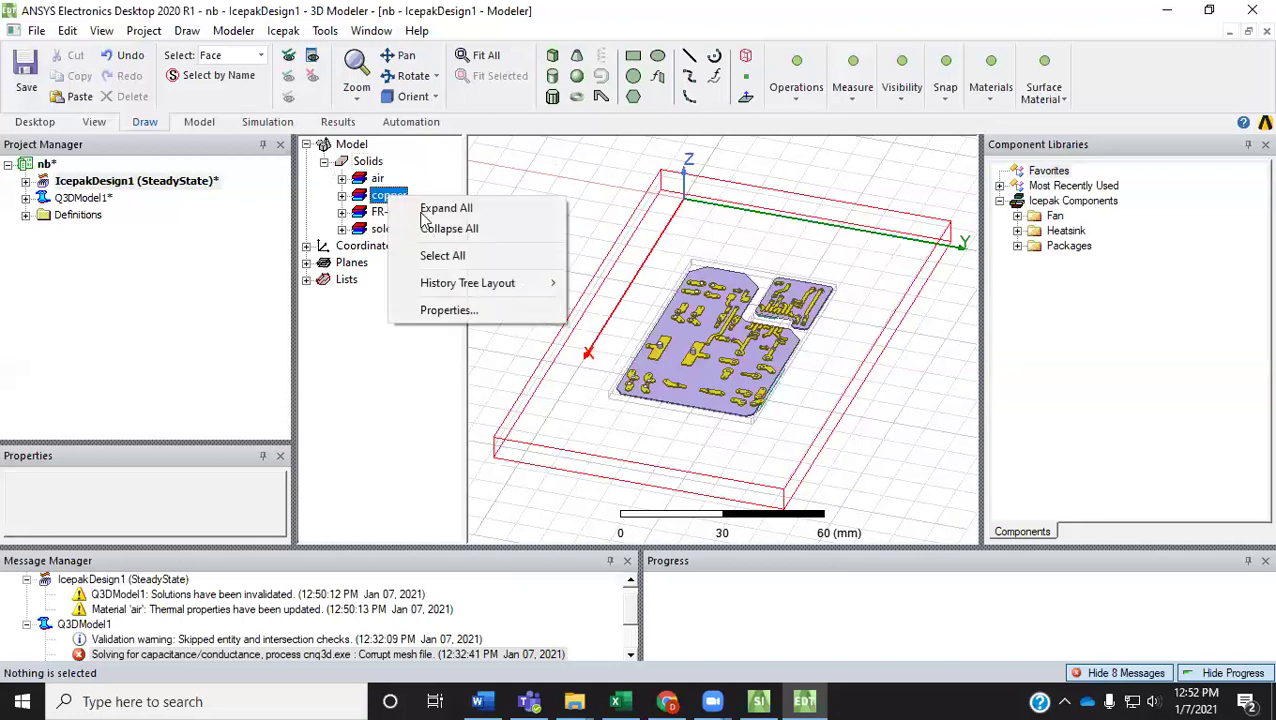
# Step: Try assigning the SysLibrary copper directly, dismissing the duplicate-name and conductivity errors
pyautogui.click(449, 310)
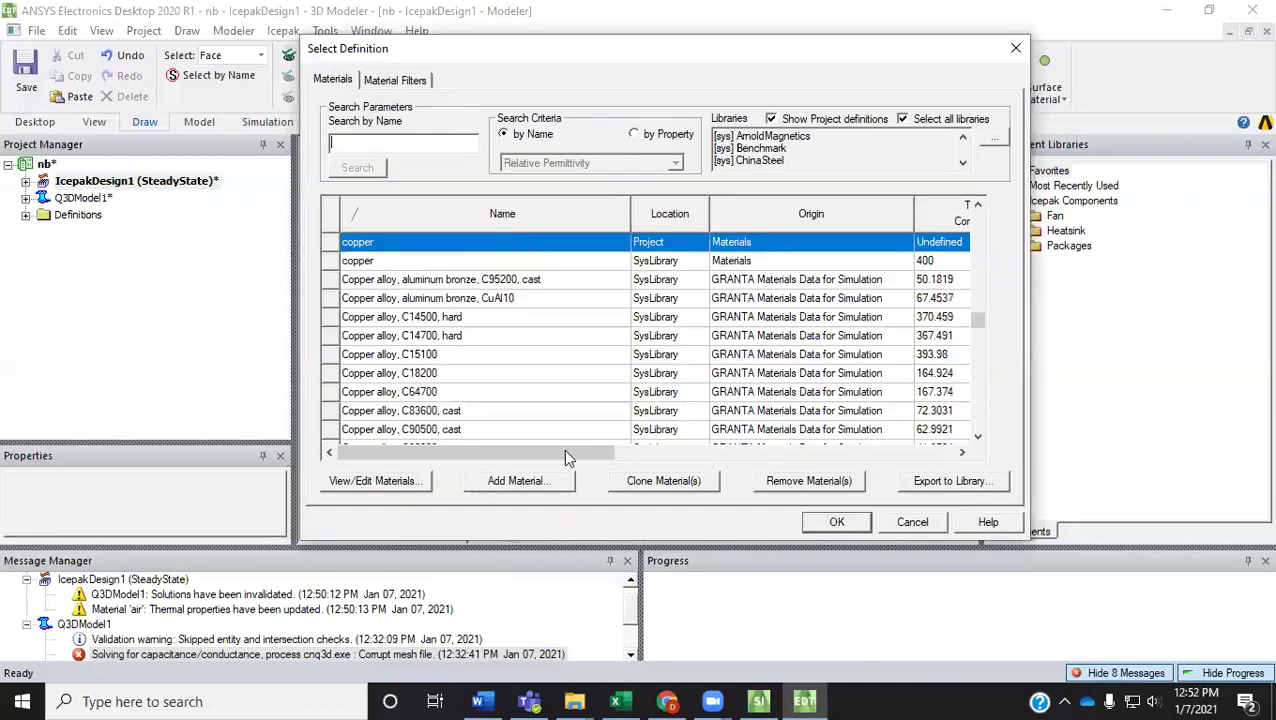
pyautogui.moveTo(565, 457); pyautogui.dragTo(714, 465)
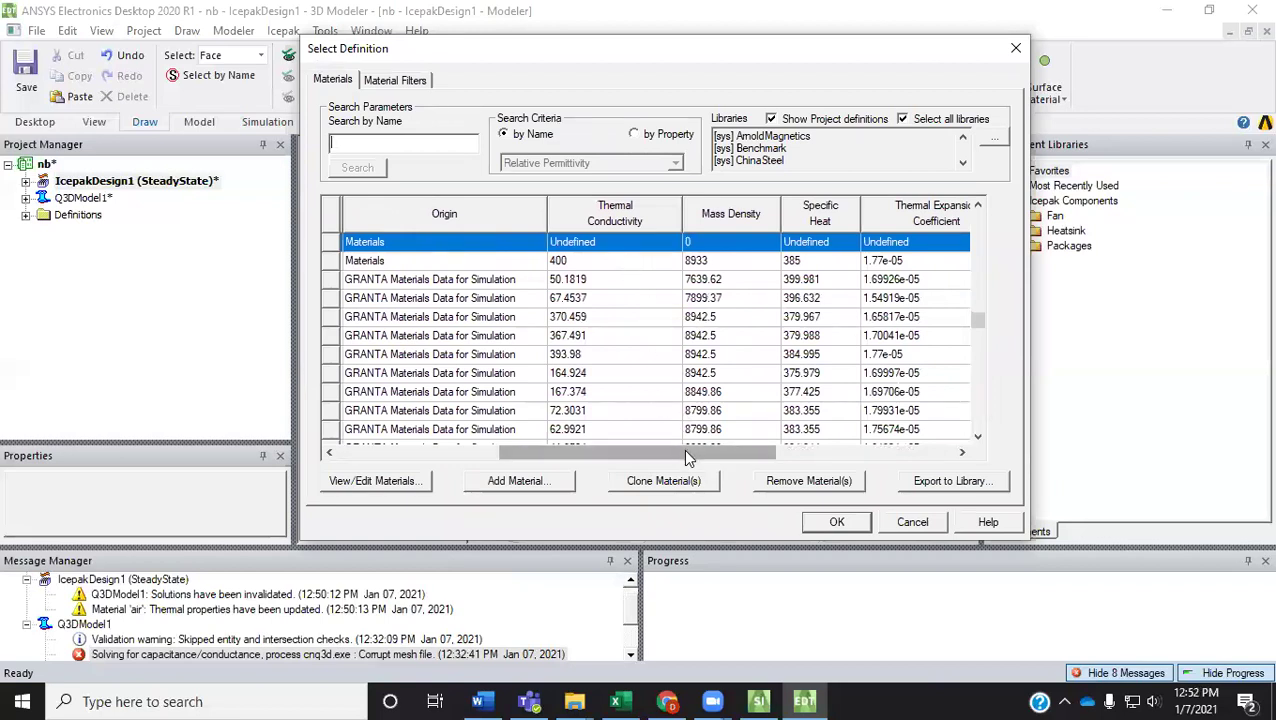
pyautogui.moveTo(683, 452); pyautogui.dragTo(500, 474)
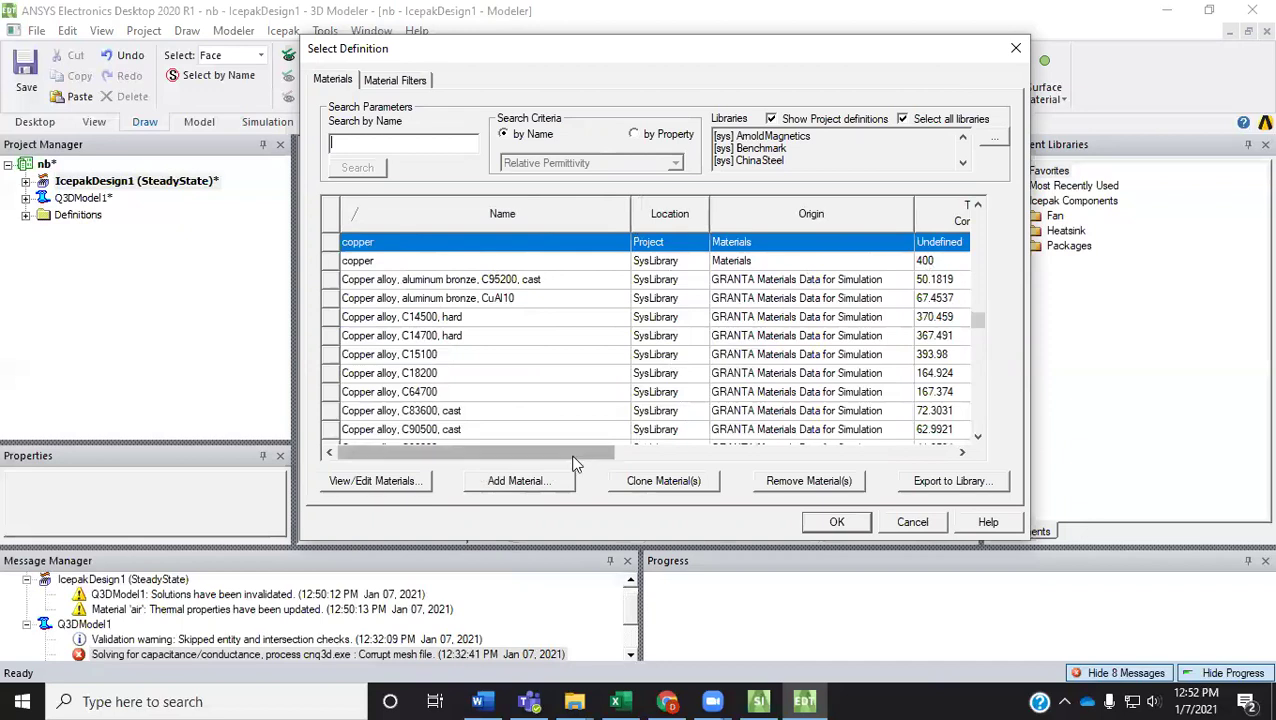
pyautogui.moveTo(575, 459); pyautogui.dragTo(470, 455)
pyautogui.click(399, 262)
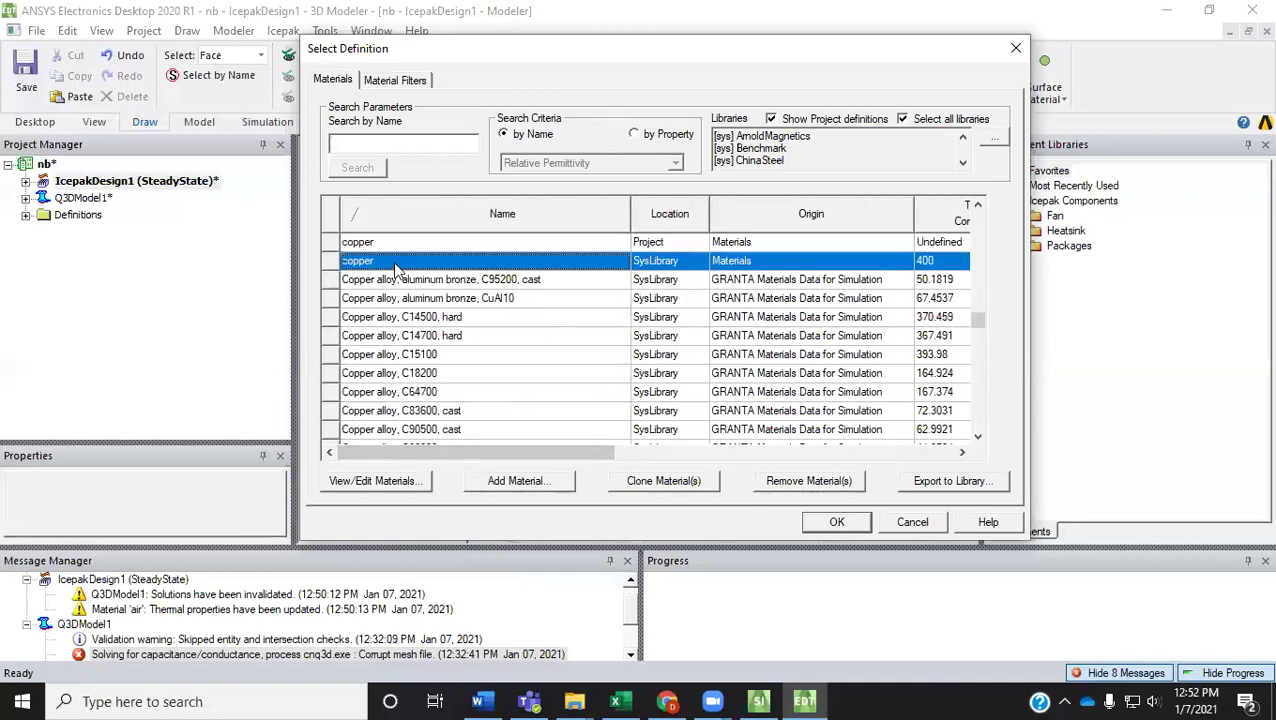
pyautogui.click(837, 523)
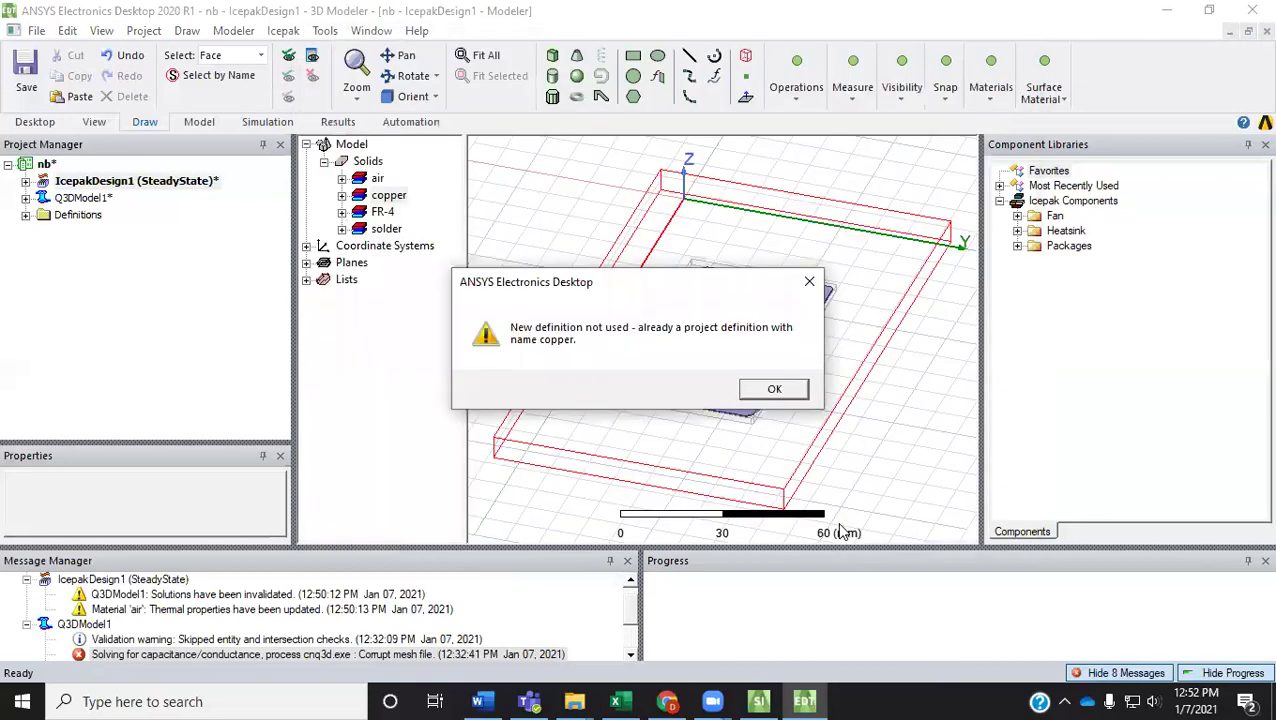
pyautogui.click(784, 392)
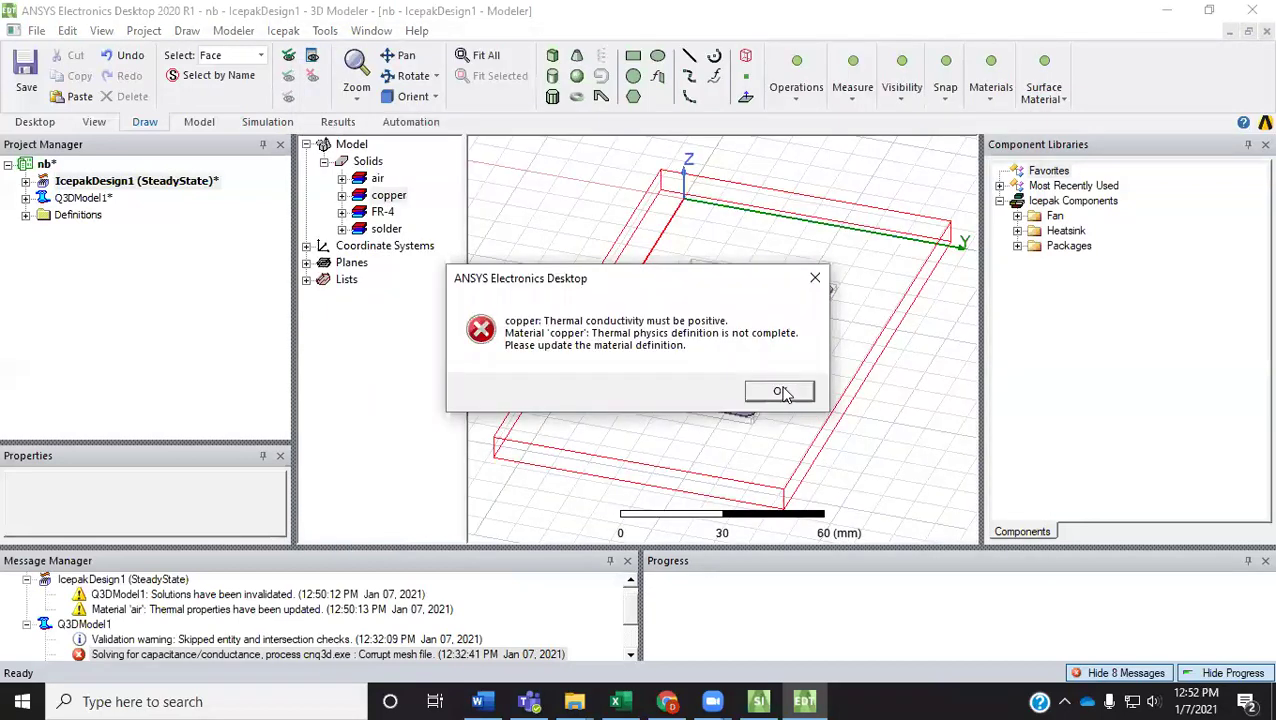
pyautogui.click(781, 392)
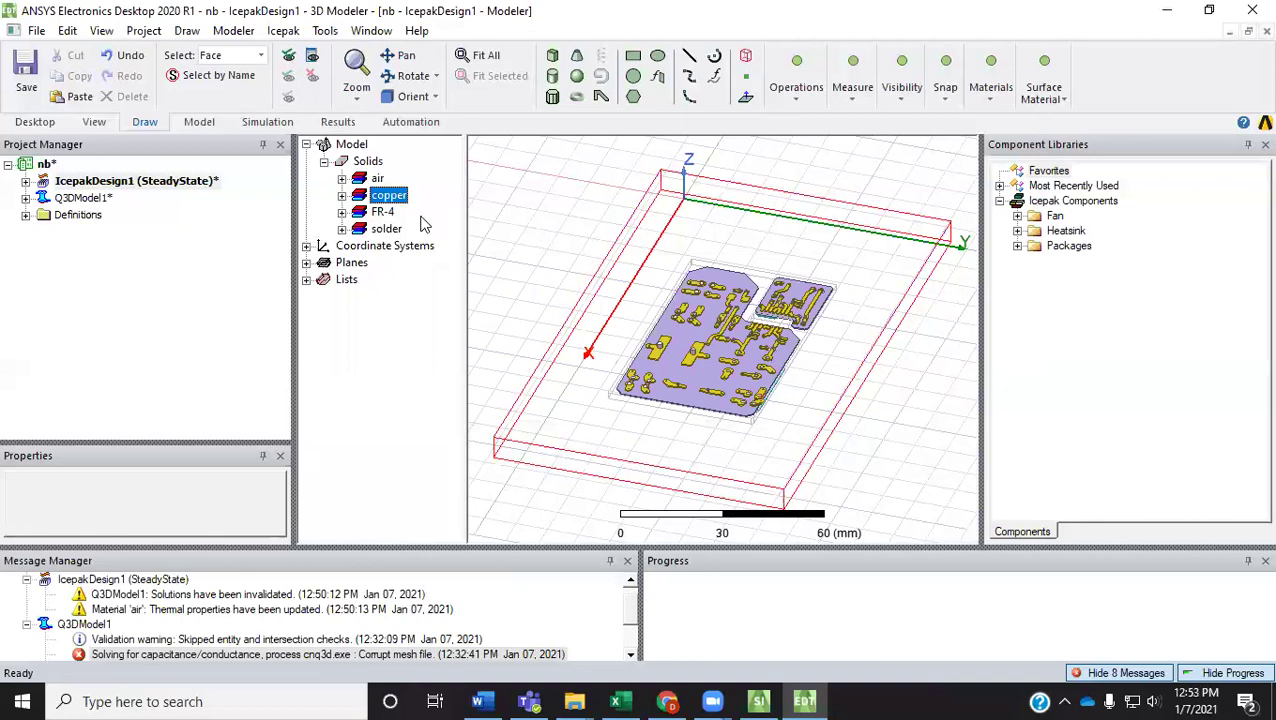
# Step: Clone the library copper as copper1 (400 W/m-C) and assign it to the copper group
pyautogui.rightClick(380, 201)
pyautogui.click(448, 306)
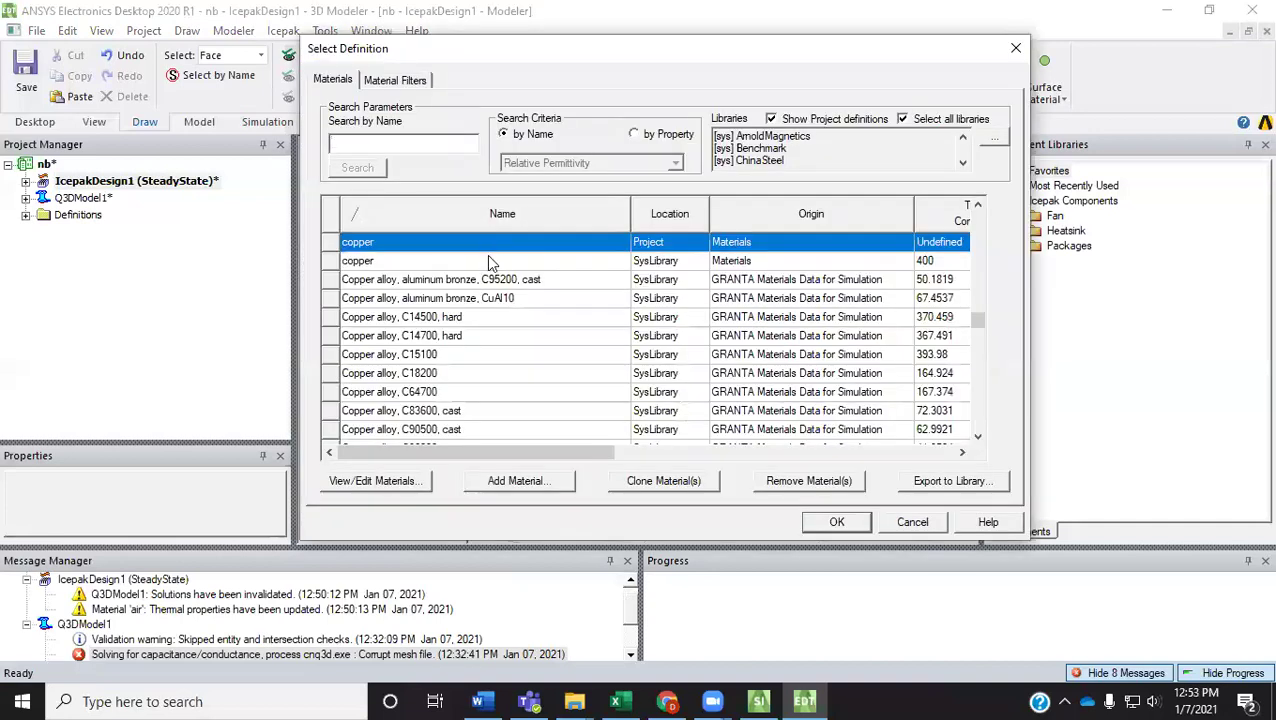
pyautogui.click(489, 260)
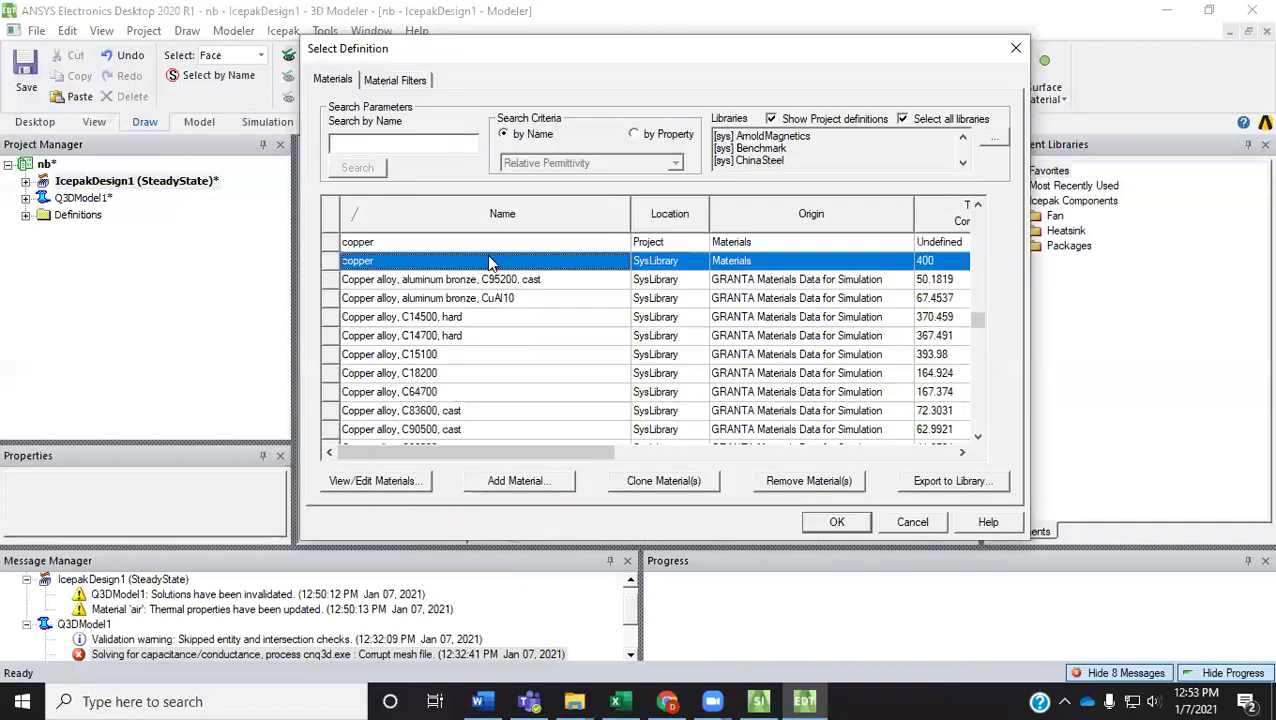
pyautogui.click(632, 481)
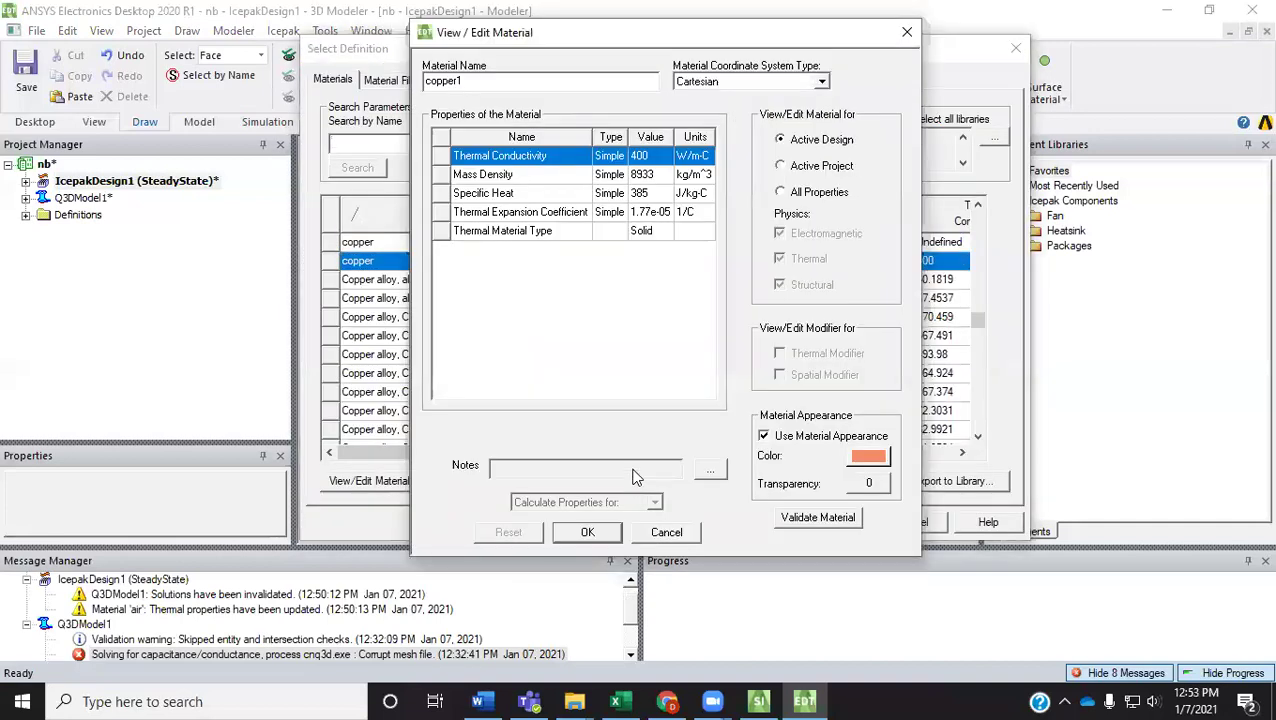
pyautogui.click(585, 535)
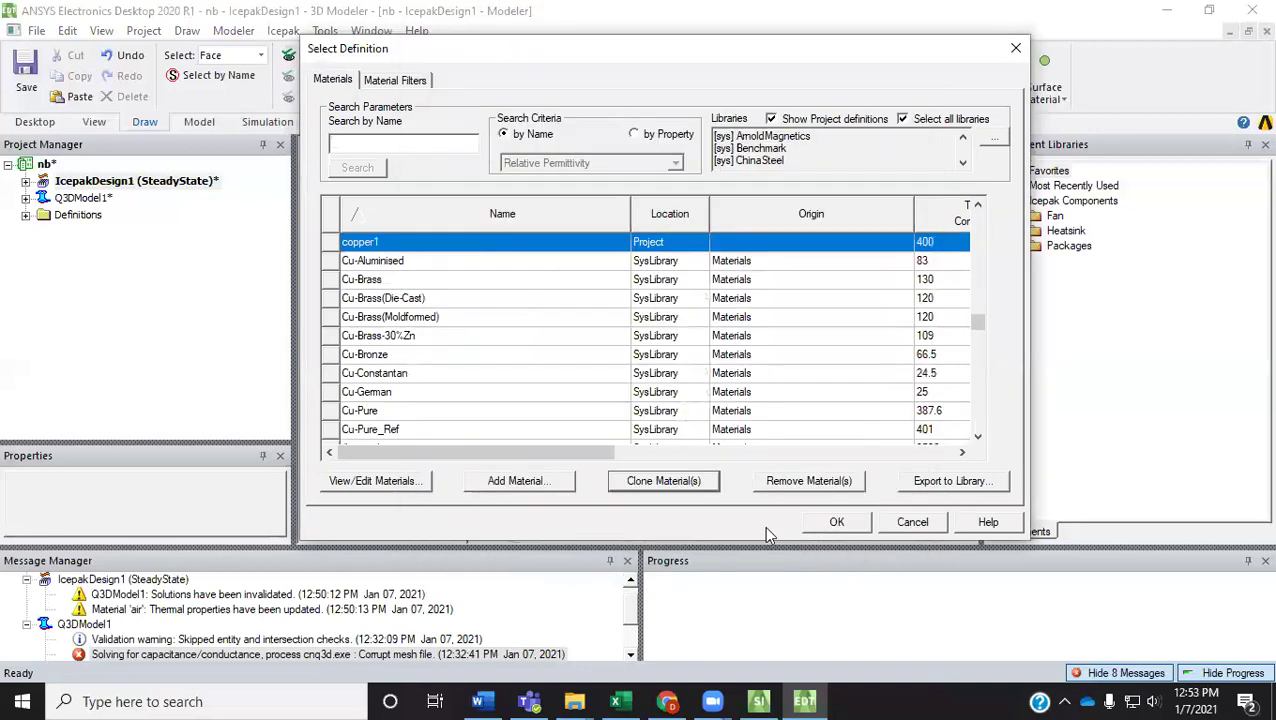
pyautogui.click(834, 521)
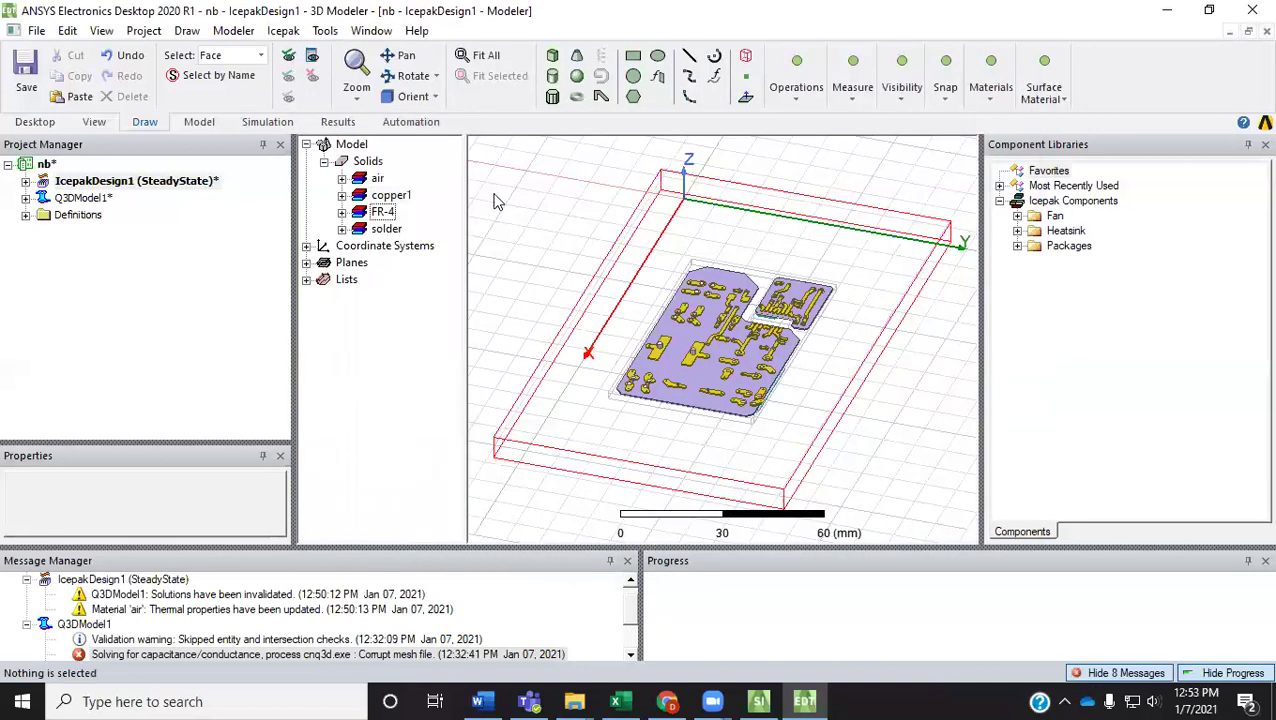
# Step: Clone the library FR-4 as FR-5 and assign it to the FR-4 group
pyautogui.rightClick(380, 218)
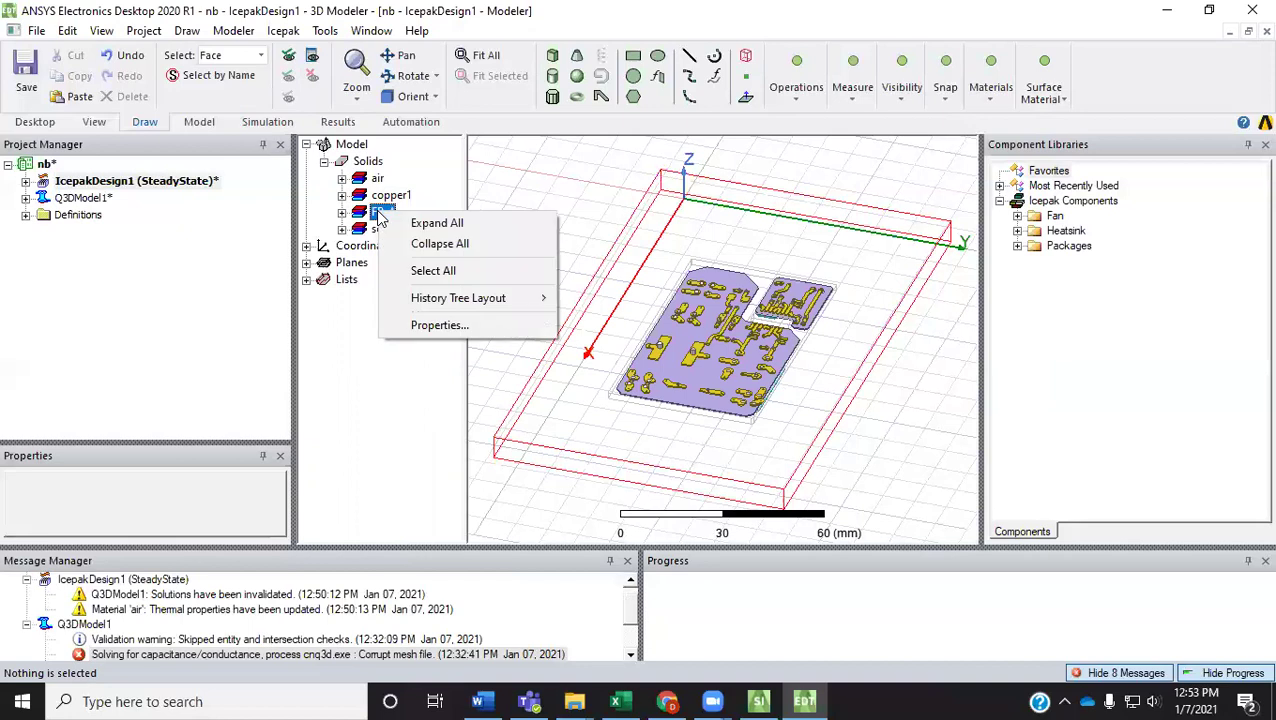
pyautogui.click(450, 318)
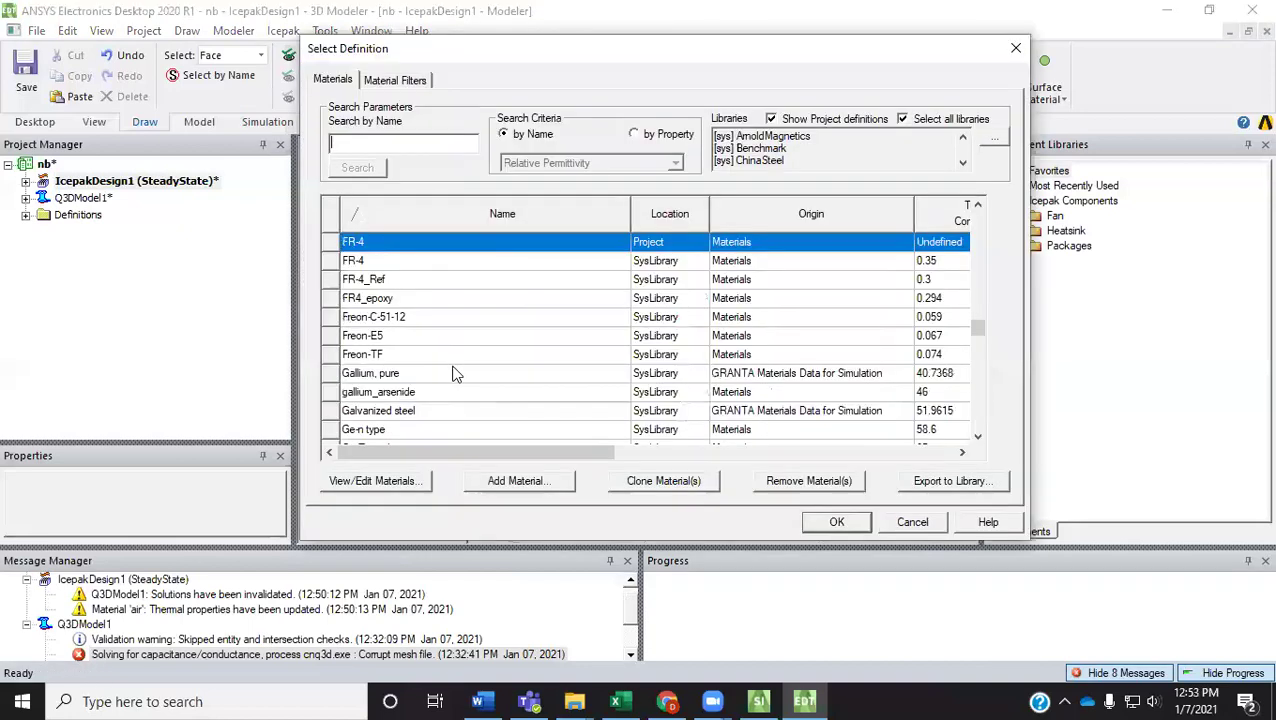
pyautogui.click(666, 262)
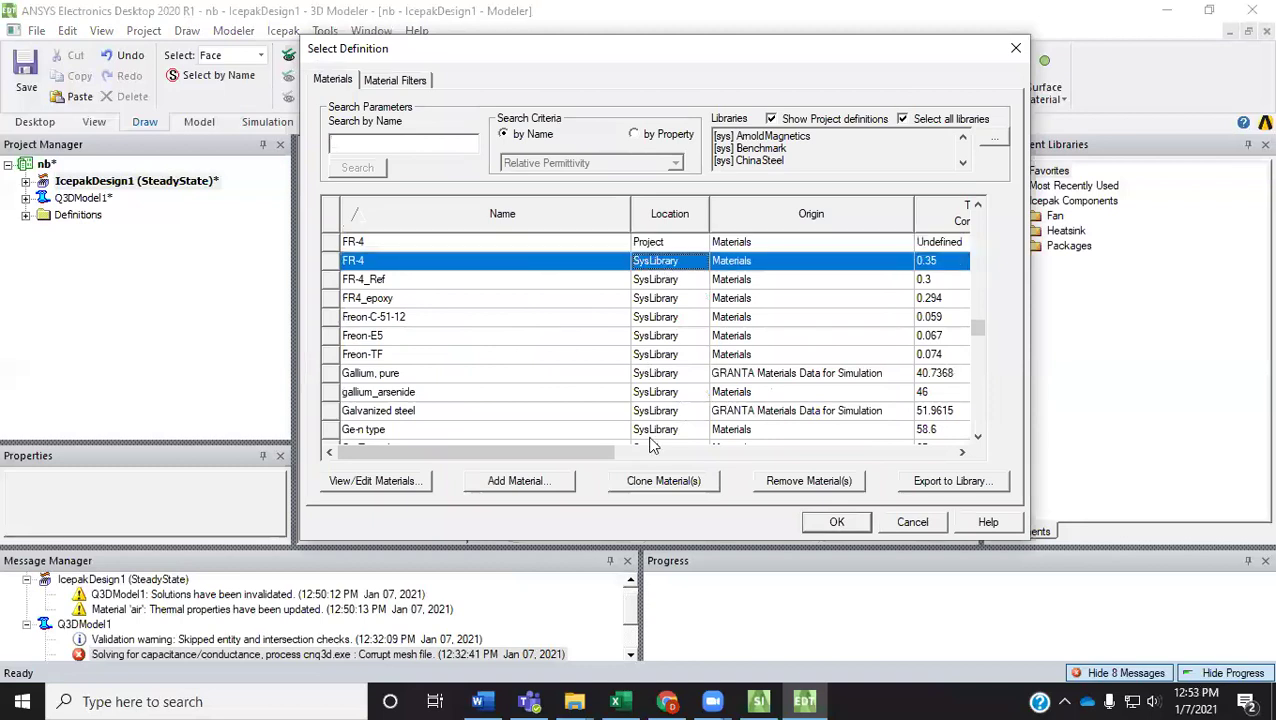
pyautogui.click(660, 482)
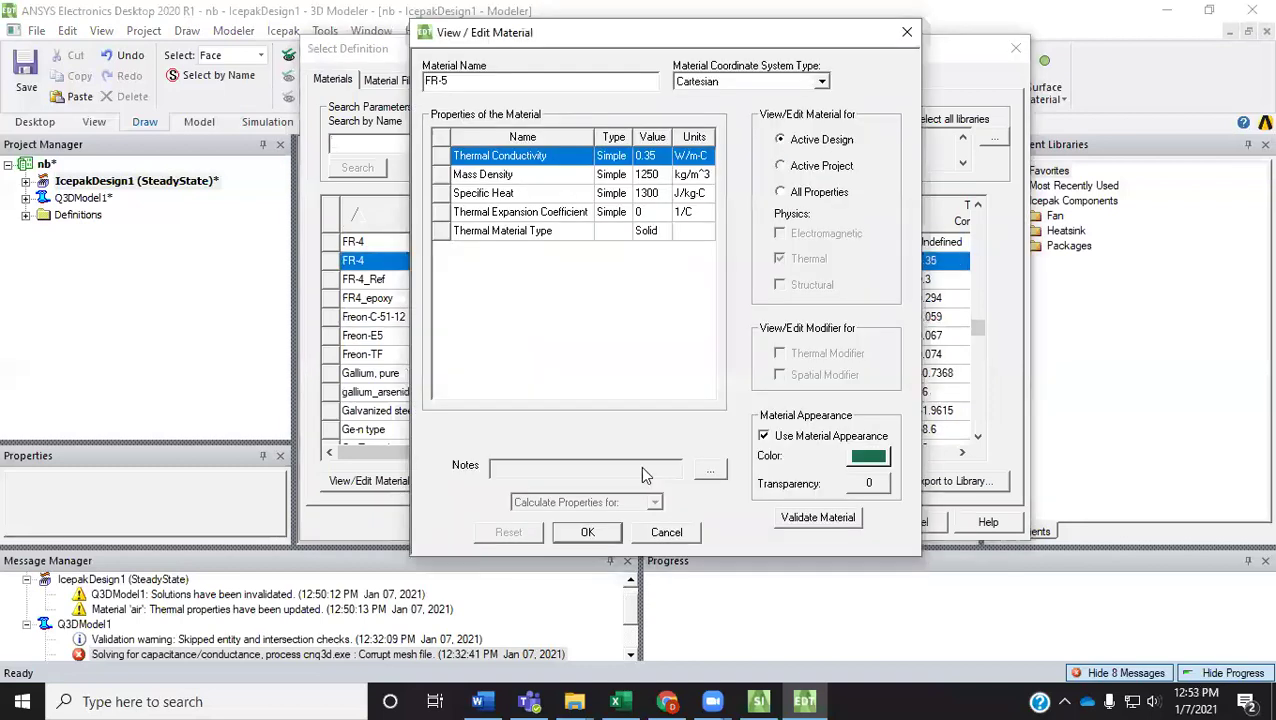
pyautogui.click(596, 528)
pyautogui.click(834, 522)
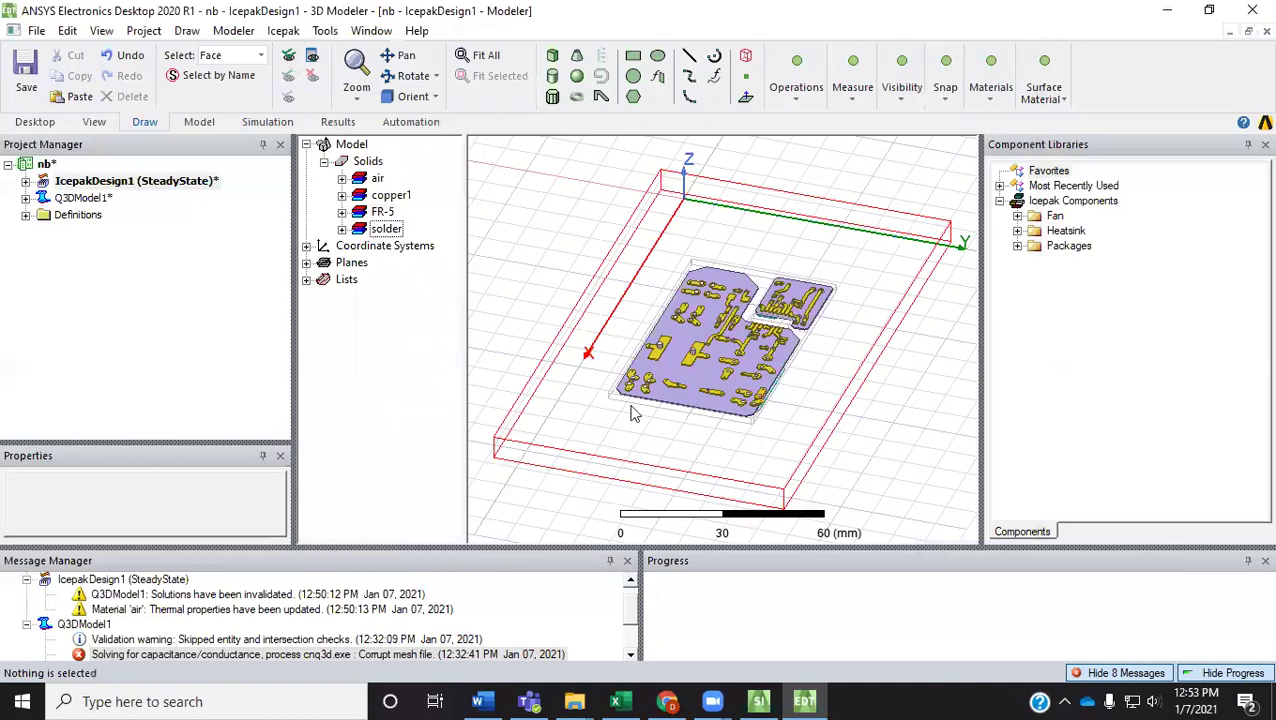
# Step: Clone the library solder as solder1 (48 W/m-C) and assign it to the solder group
pyautogui.rightClick(386, 229)
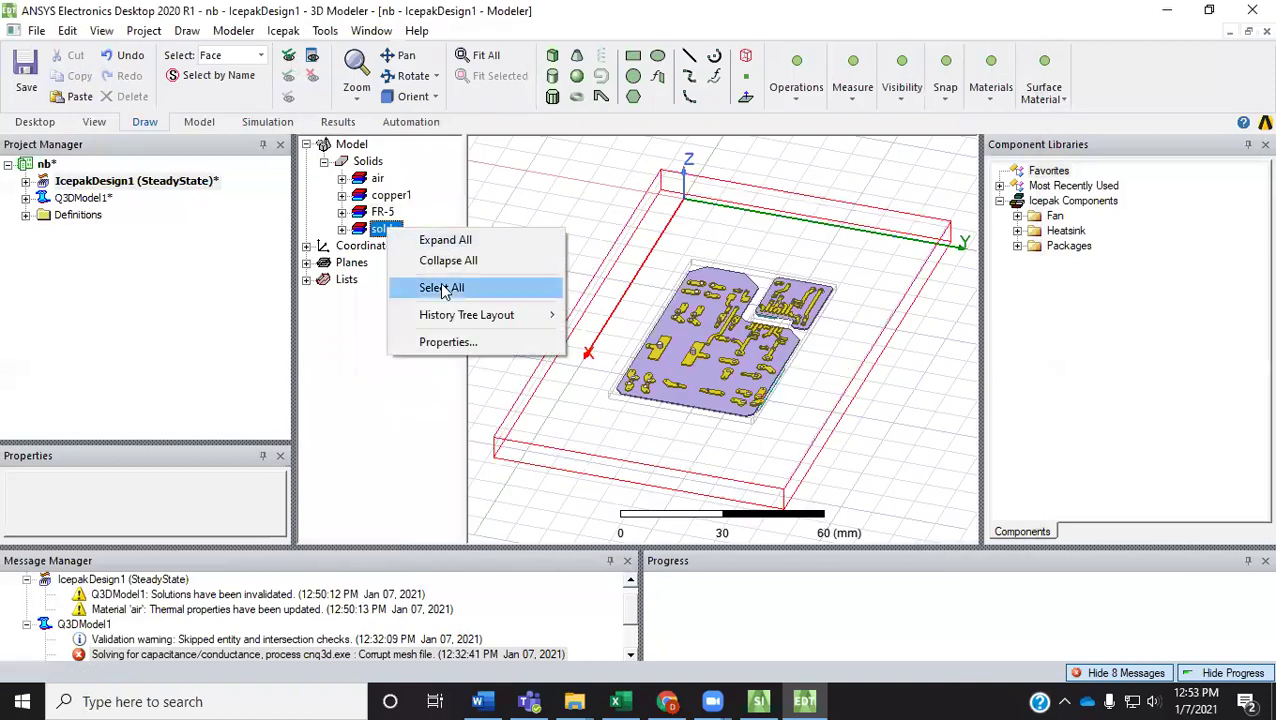
pyautogui.click(454, 342)
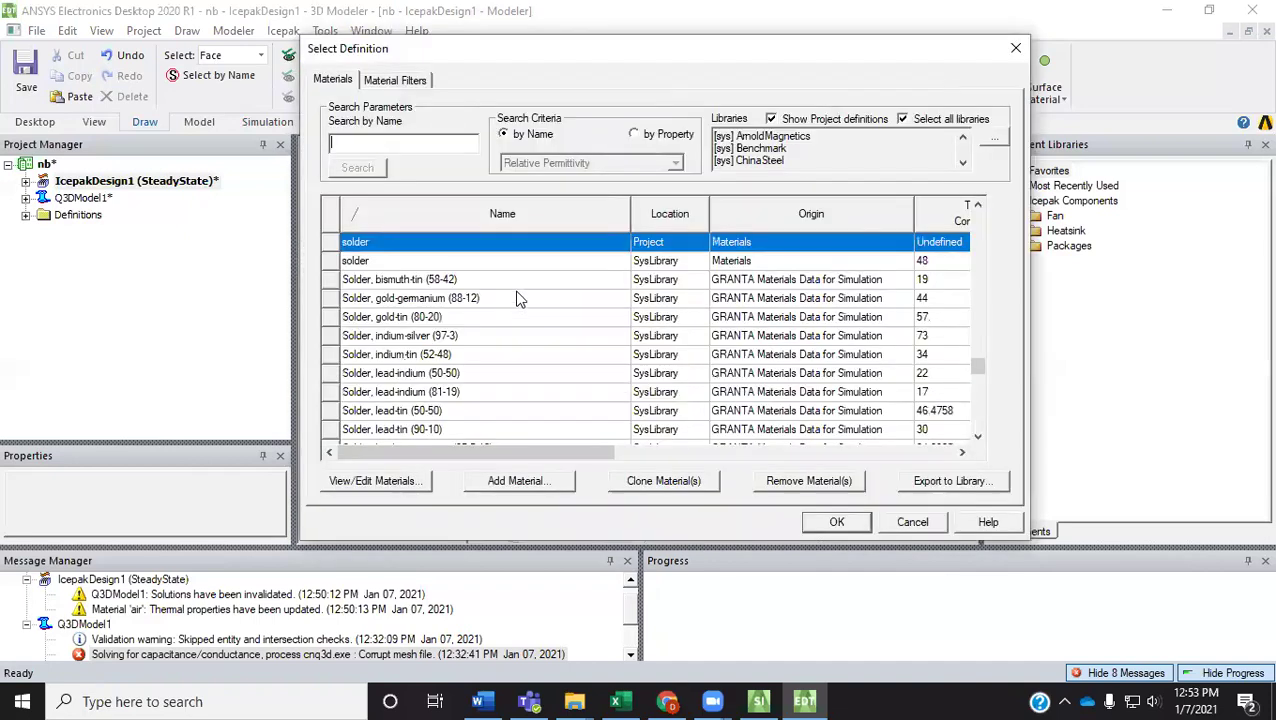
pyautogui.click(543, 262)
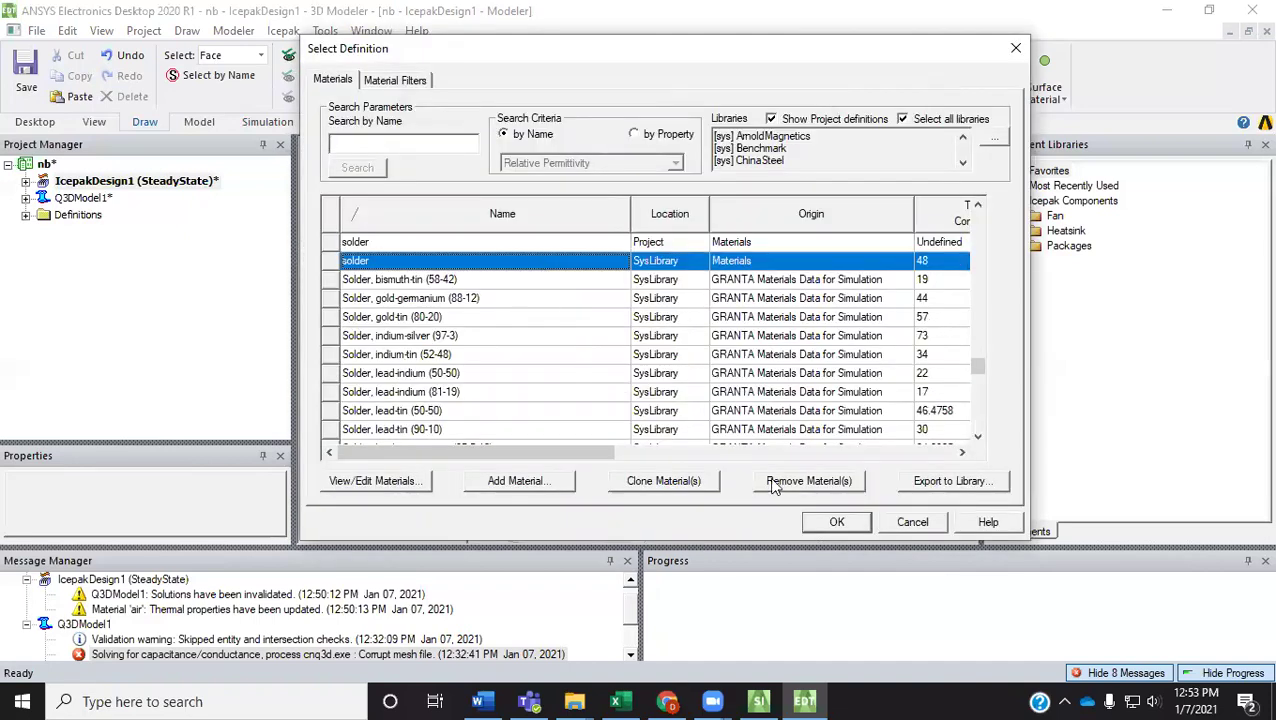
pyautogui.click(668, 483)
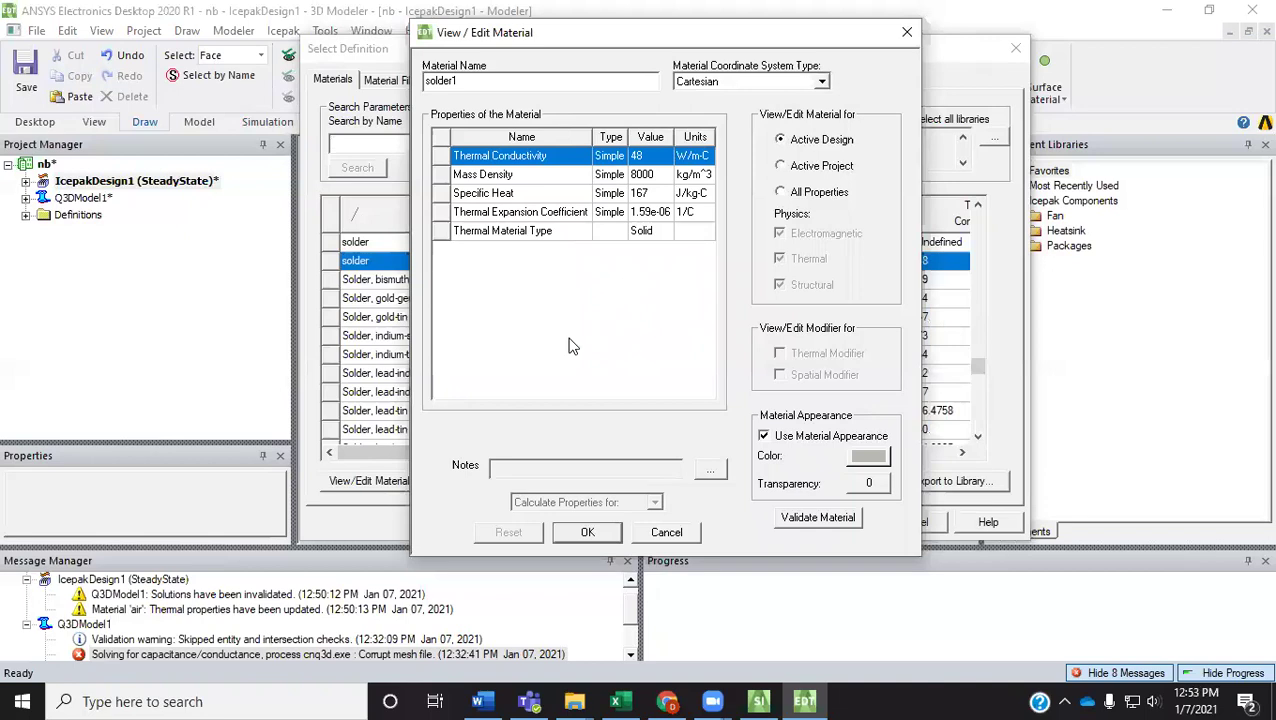
pyautogui.click(589, 532)
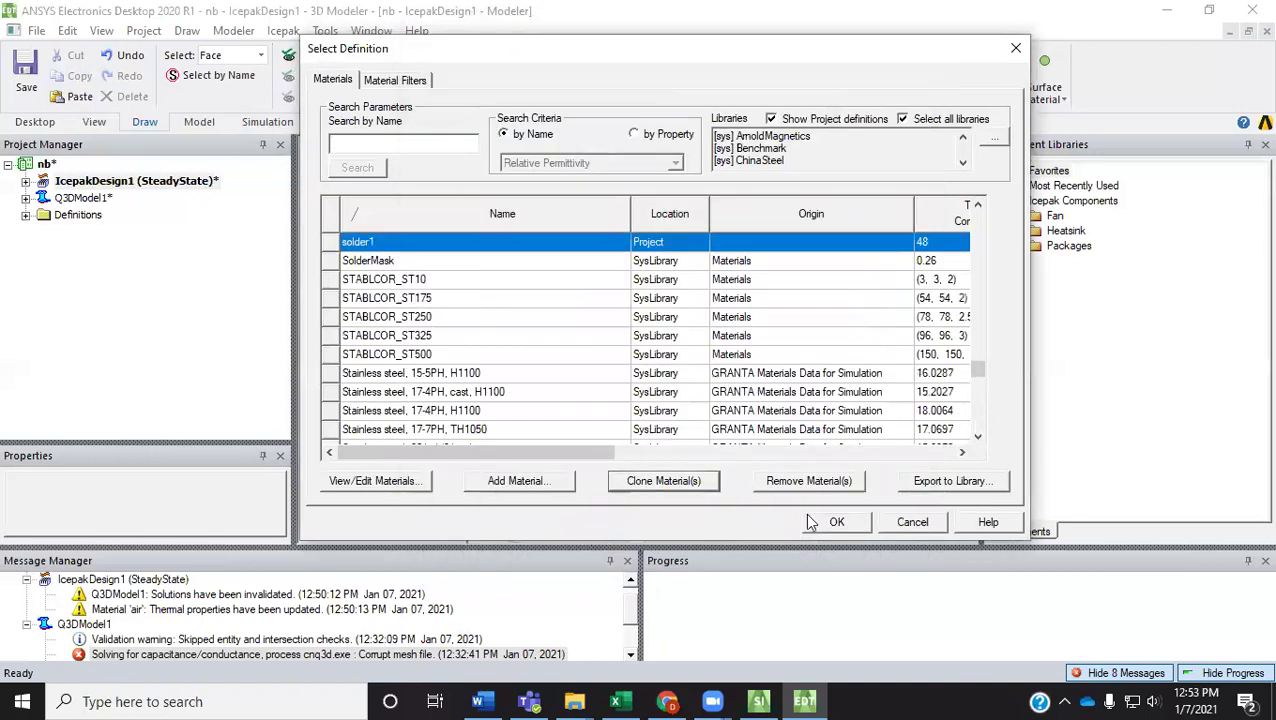
pyautogui.click(845, 527)
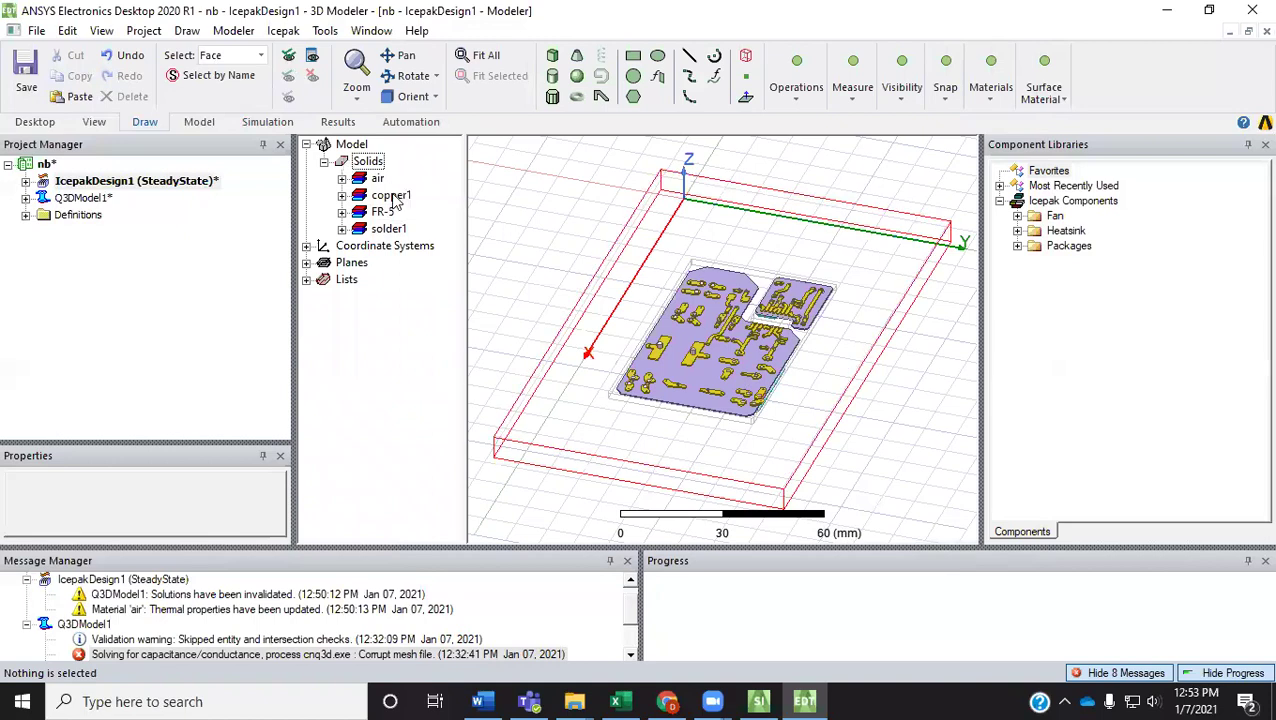
# Step: Select every object in the model, closing the material chooser opened by mistake
pyautogui.moveTo(391, 196); pyautogui.dragTo(389, 230)
pyautogui.rightClick(435, 200)
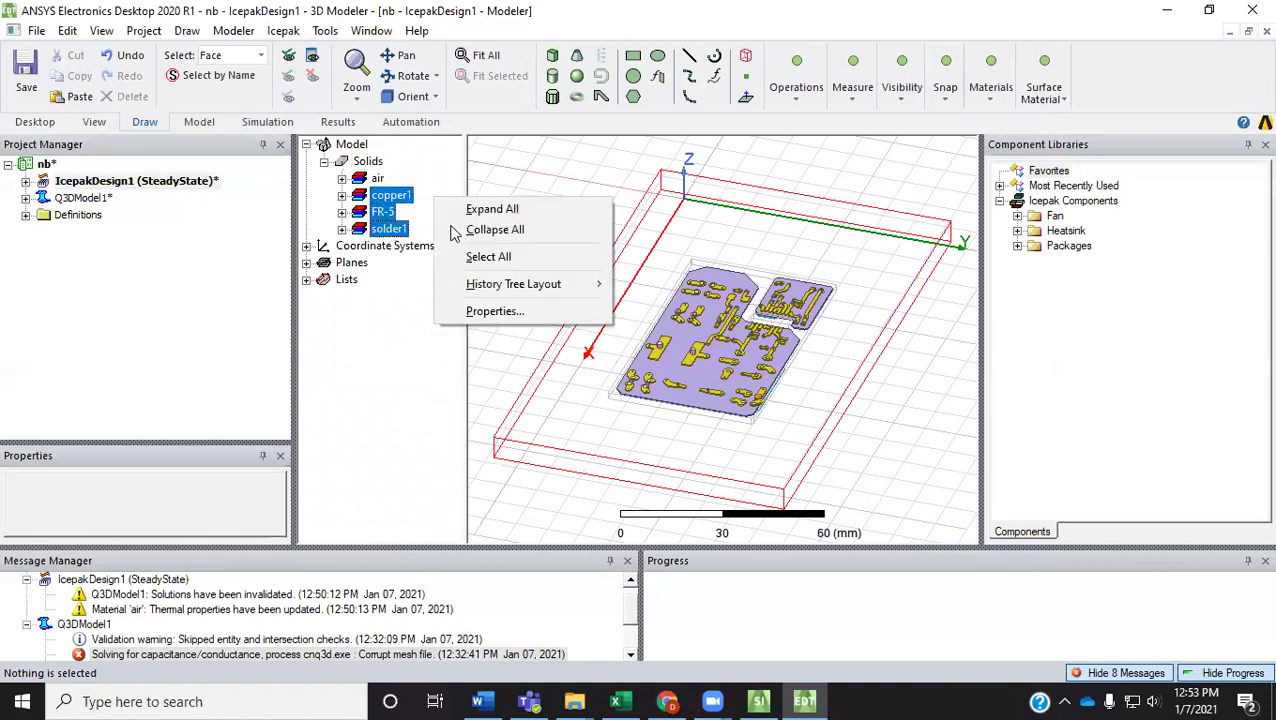
pyautogui.click(480, 313)
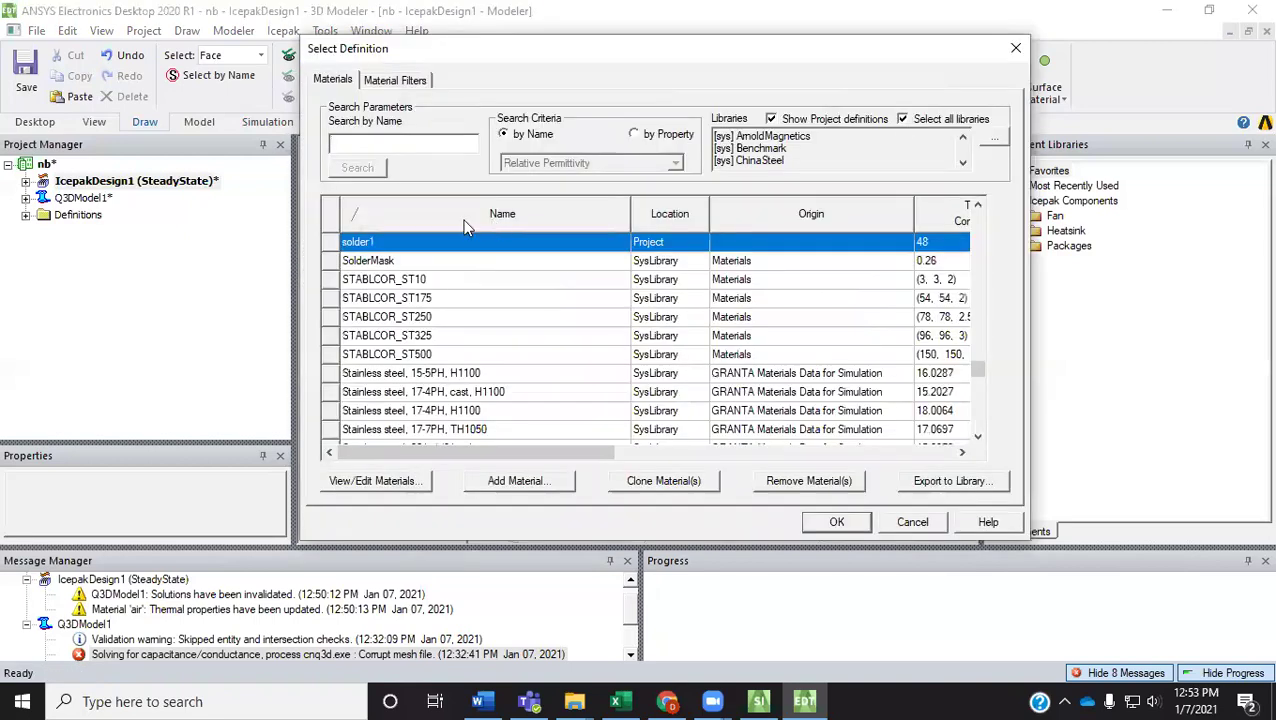
pyautogui.click(1014, 52)
pyautogui.click(1012, 58)
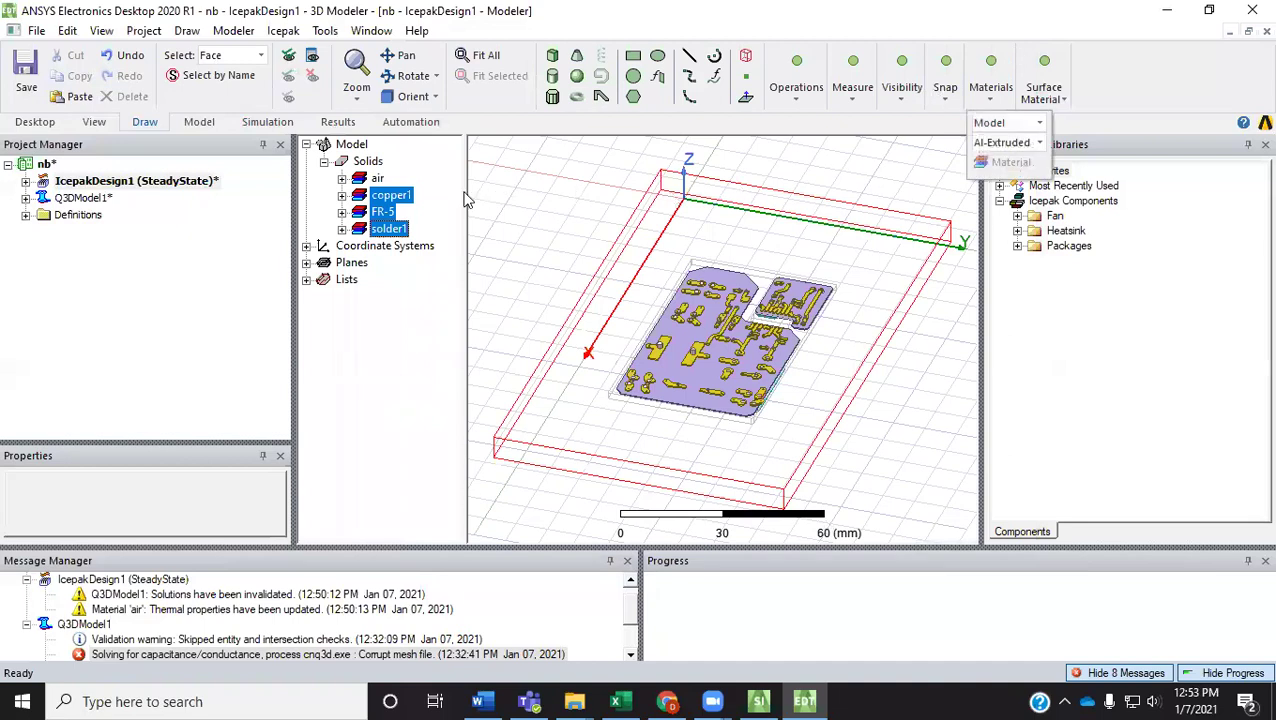
pyautogui.rightClick(432, 200)
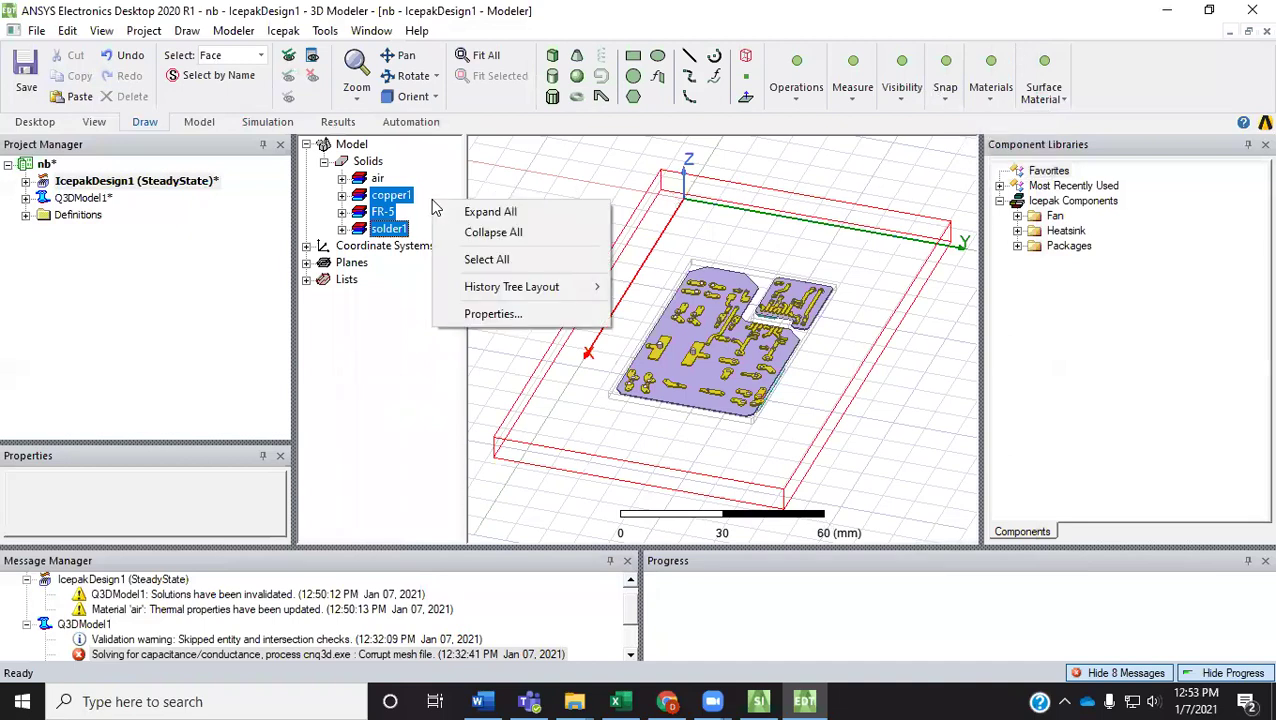
pyautogui.click(486, 264)
# Step: Assign EM Loss linked to Q3DModel1 Setup1 LastAdaptive in this project, simulating the source as needed
pyautogui.rightClick(529, 207)
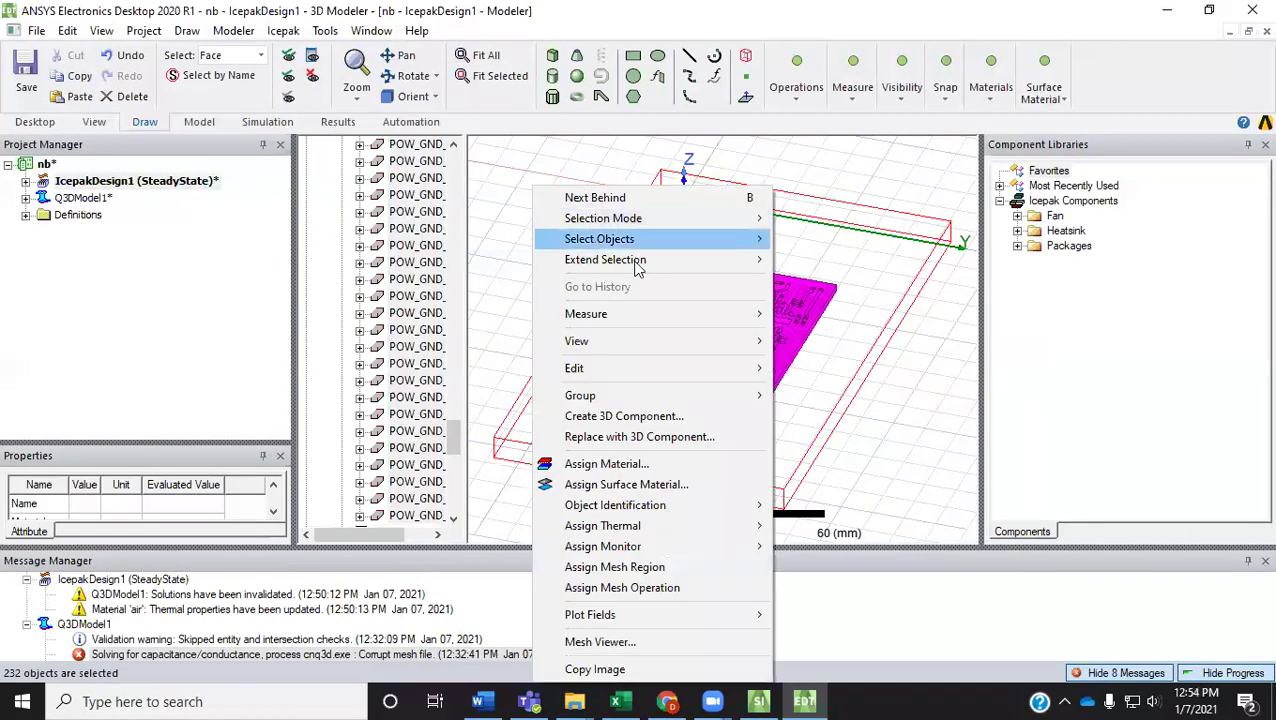
pyautogui.moveTo(683, 524)
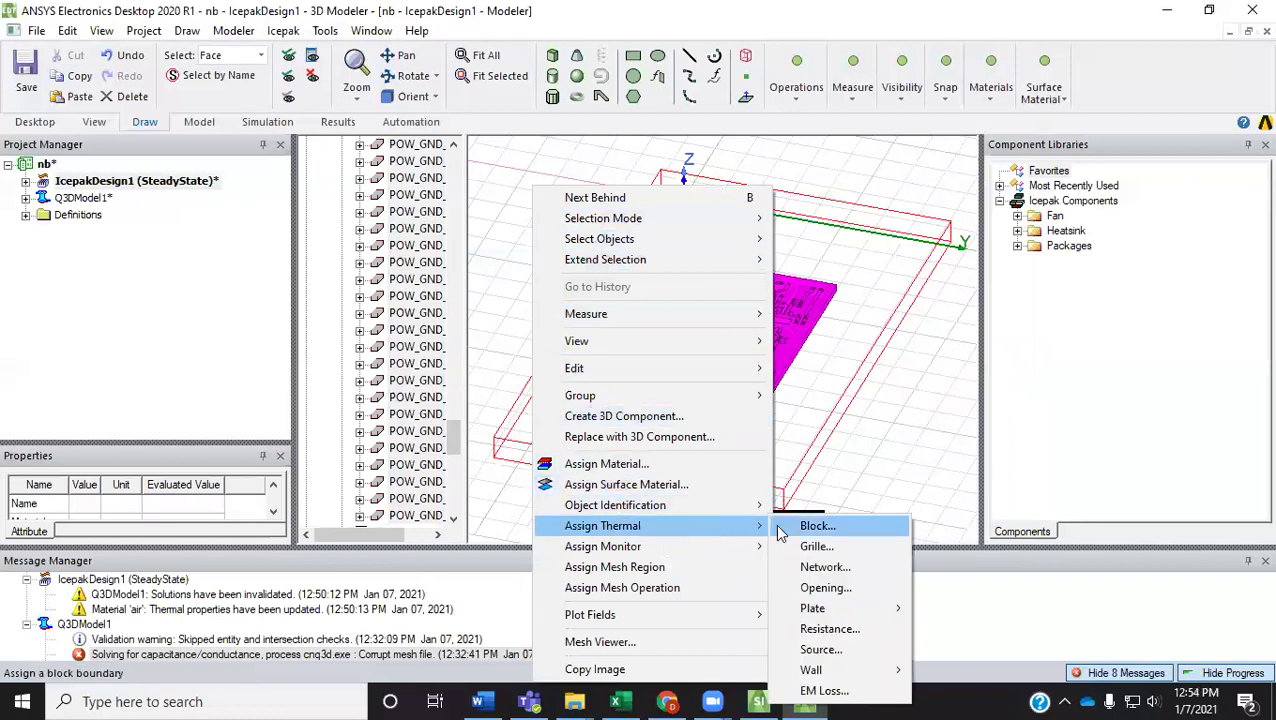
pyautogui.click(822, 690)
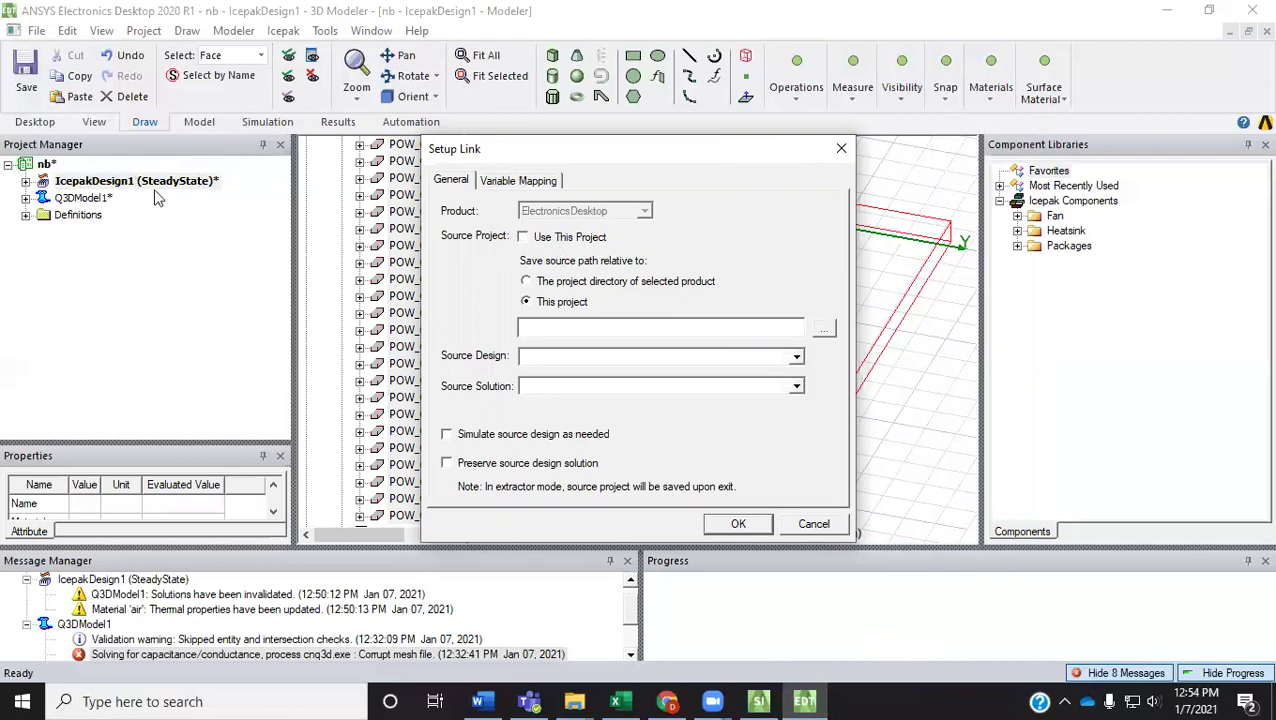
pyautogui.click(522, 237)
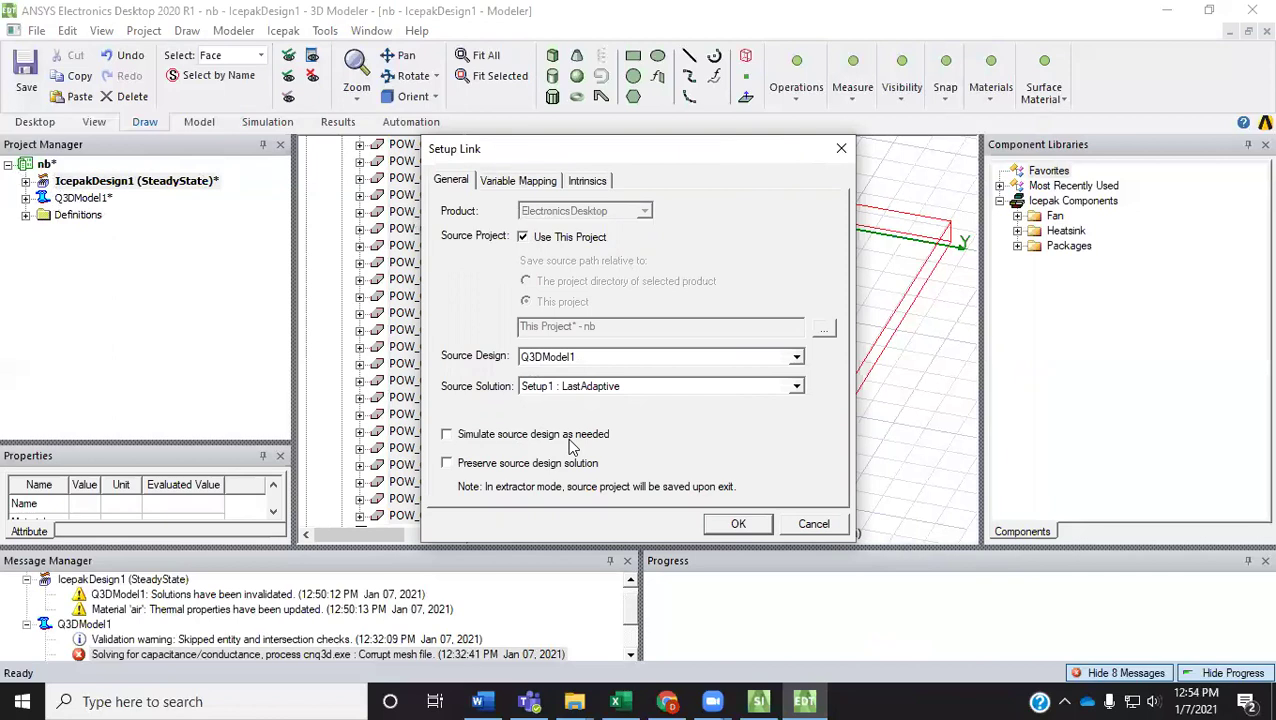
pyautogui.click(447, 434)
pyautogui.click(733, 525)
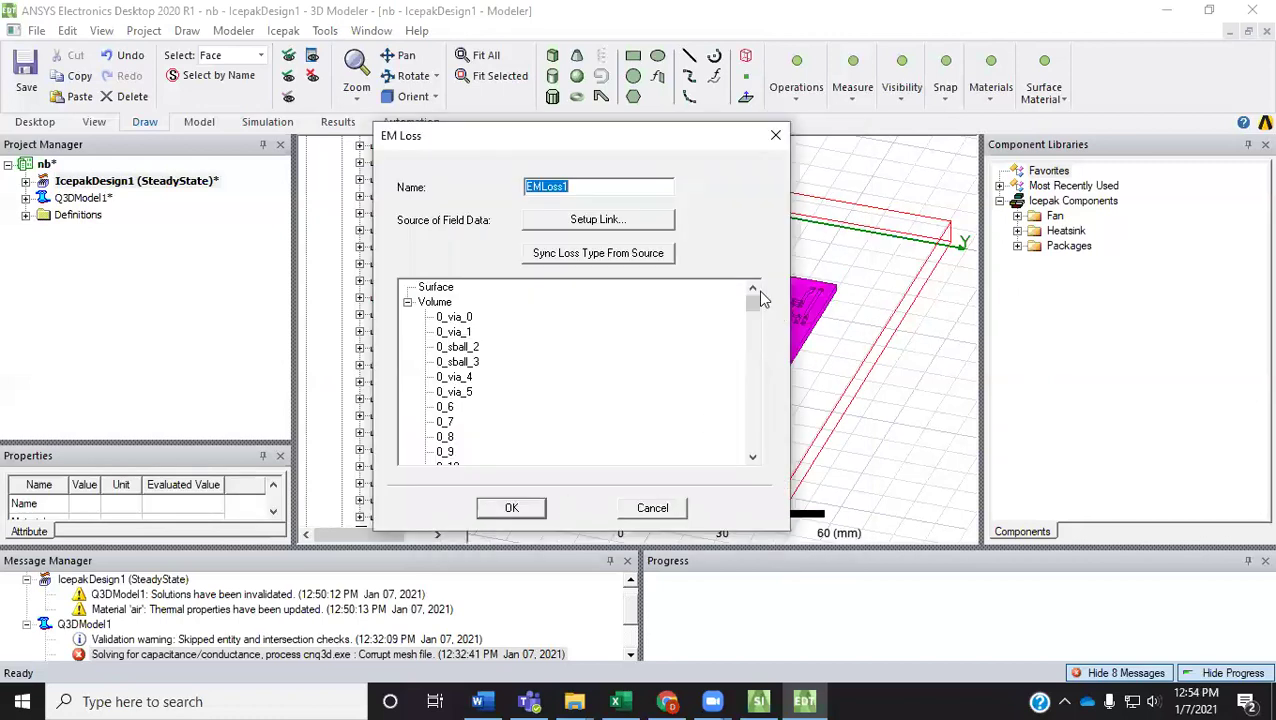
pyautogui.moveTo(756, 305); pyautogui.dragTo(749, 456)
pyautogui.click(511, 508)
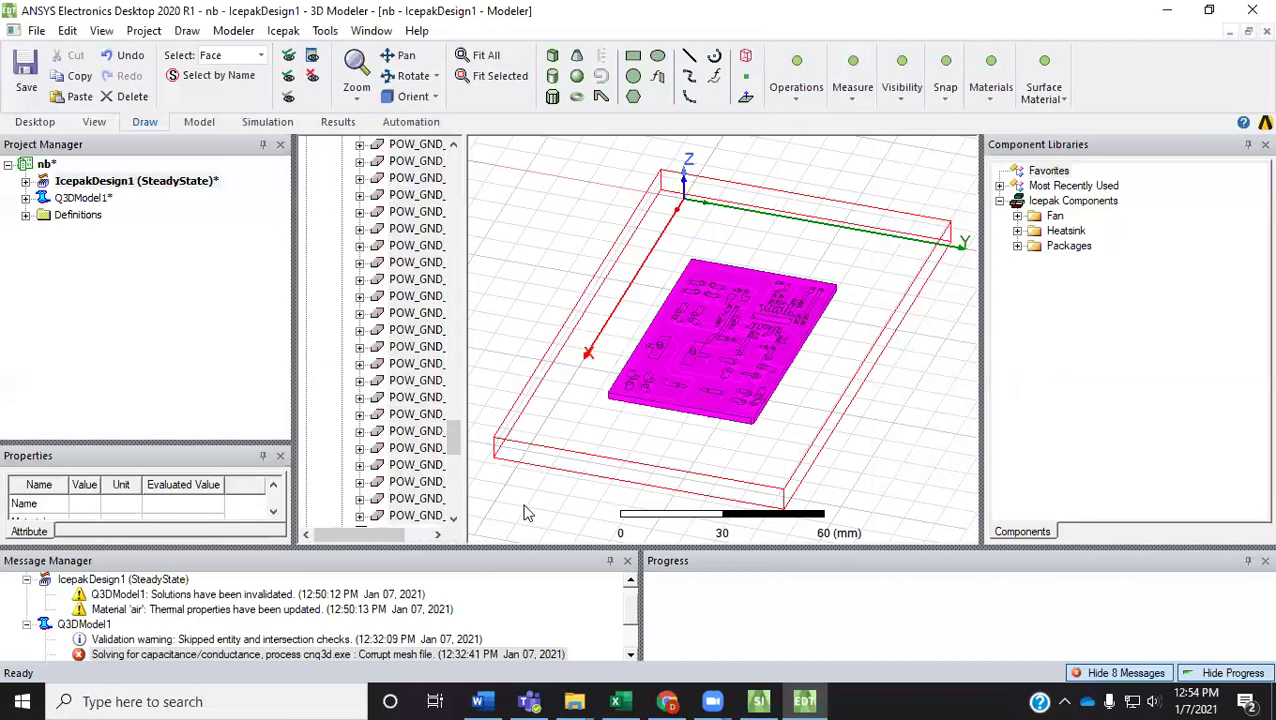
pyautogui.click(26, 181)
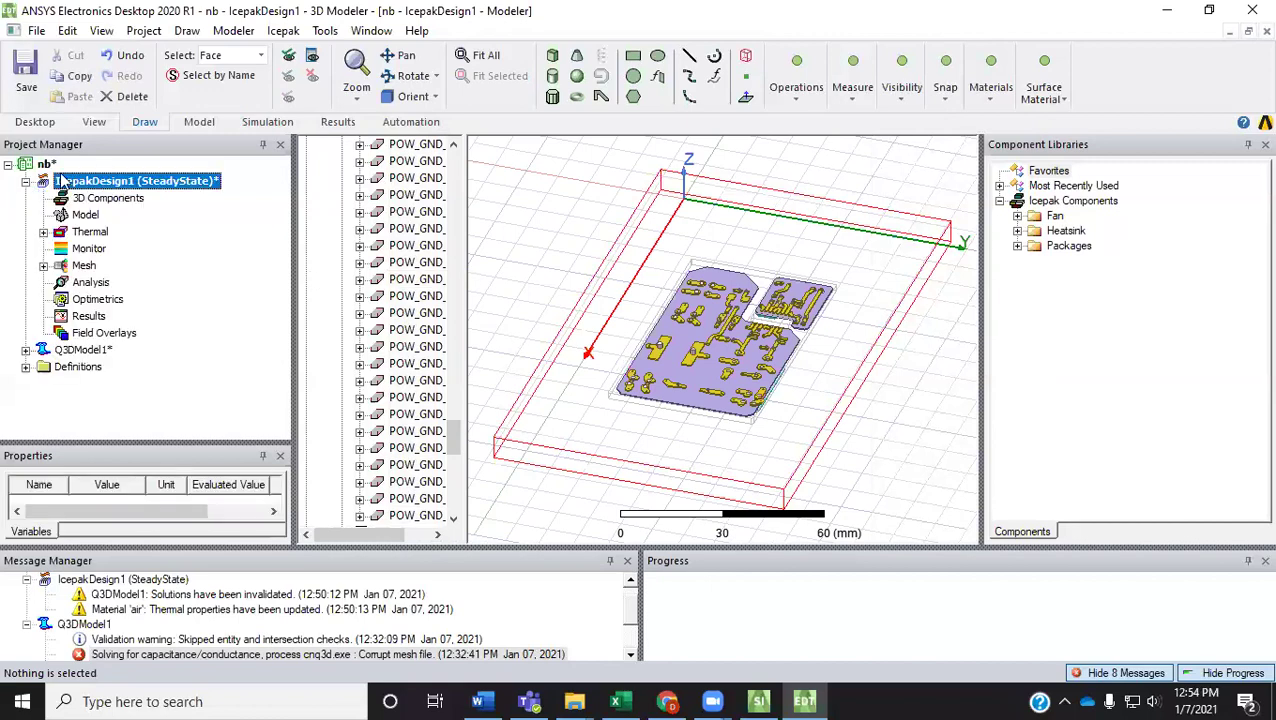
# Step: Create Setup1 with 100 iterations, turbulent flow, and flow and energy solved sequentially
pyautogui.click(253, 128)
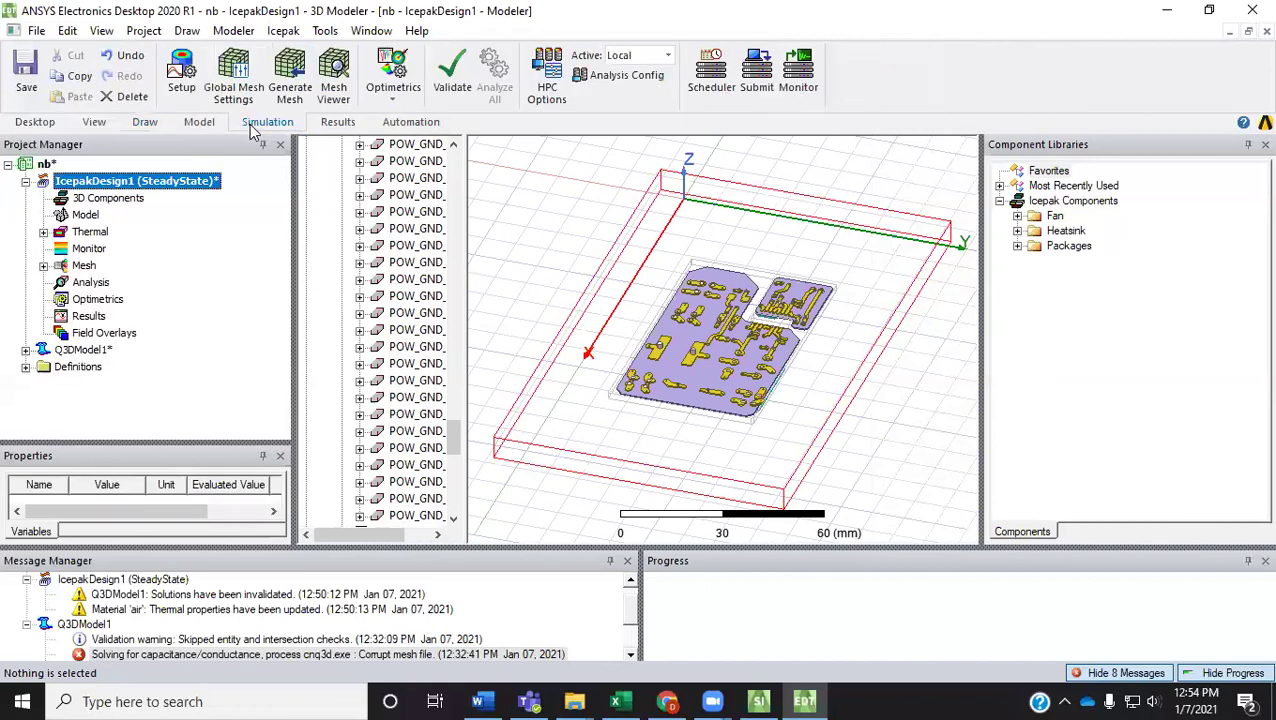
pyautogui.click(183, 75)
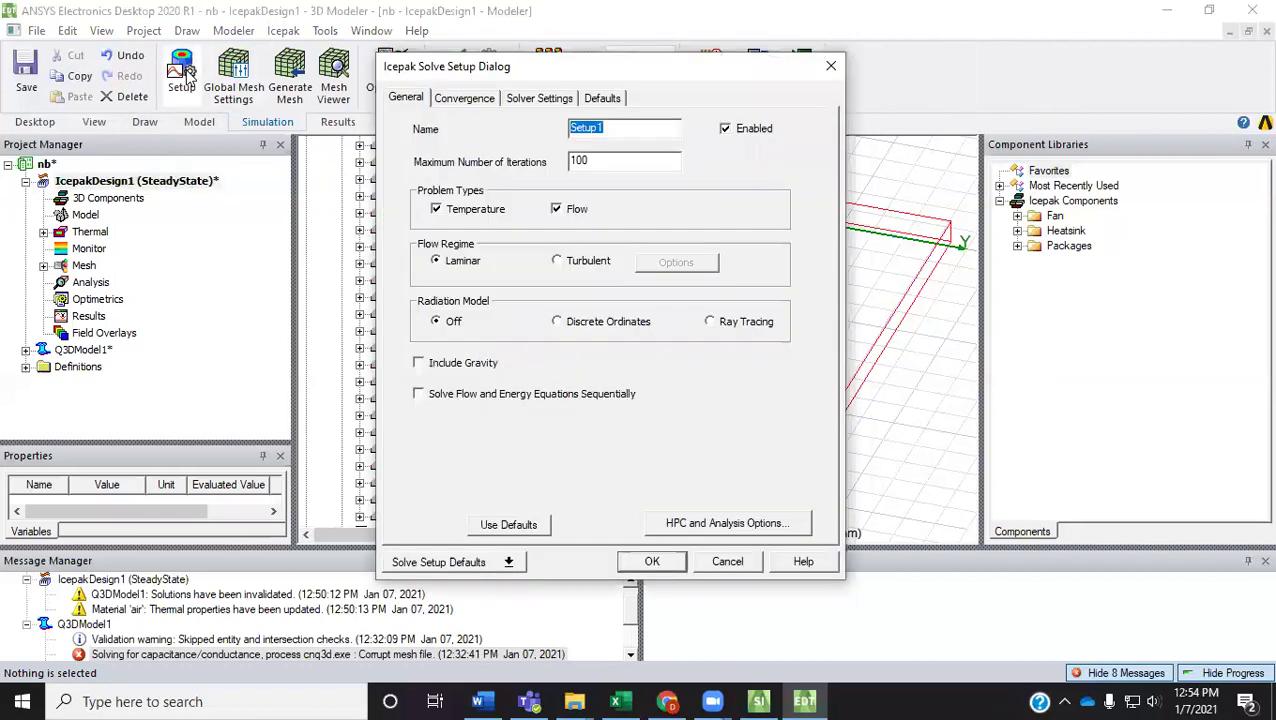
pyautogui.click(592, 160)
pyautogui.click(559, 262)
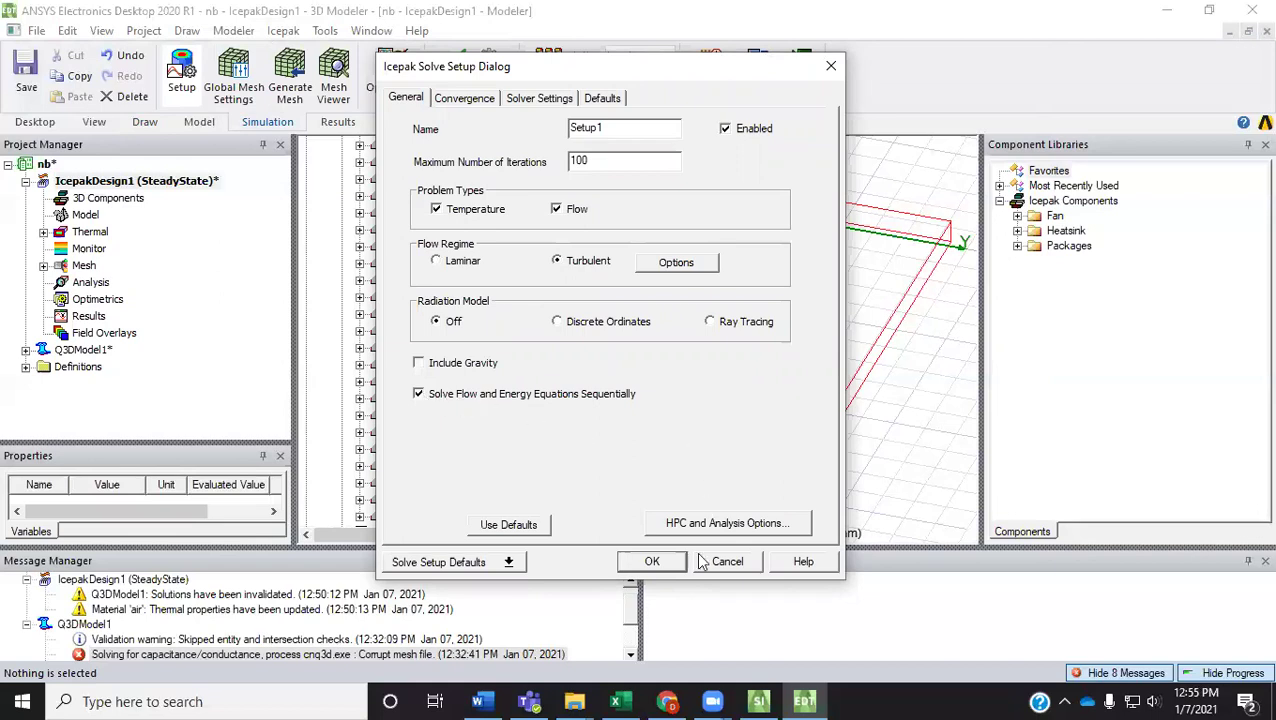
pyautogui.click(652, 562)
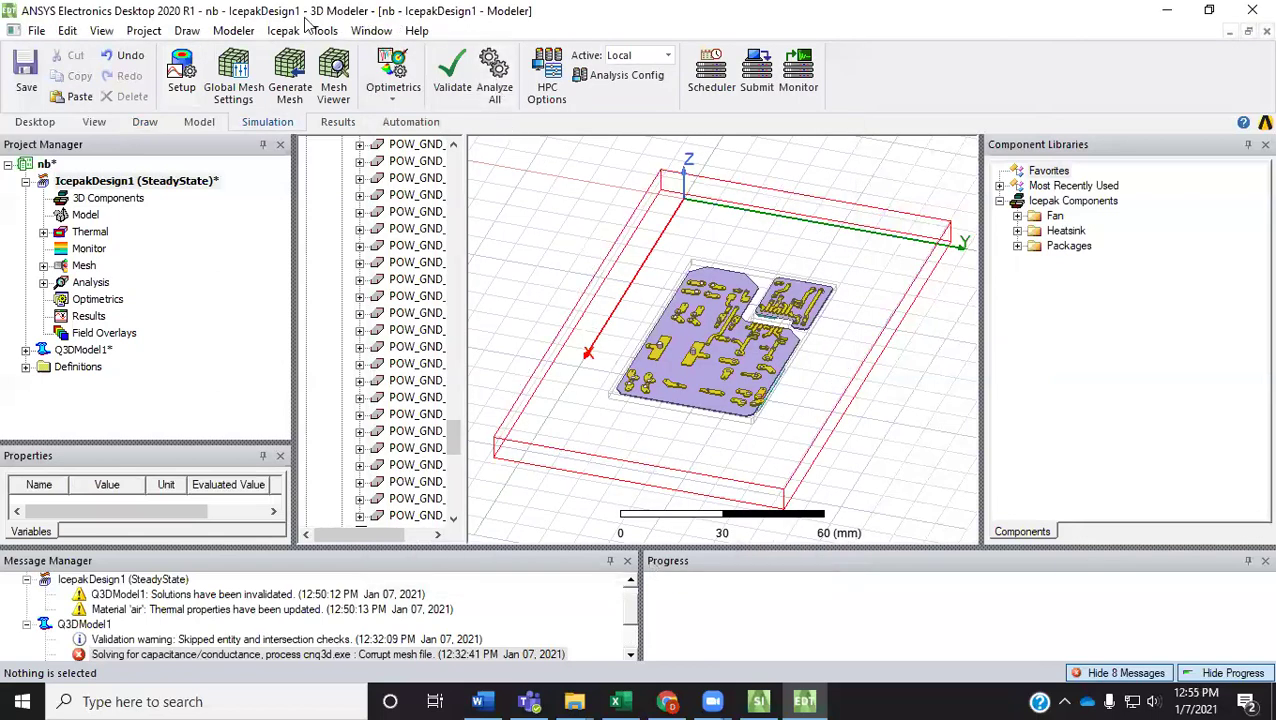
# Step: On the global mesh Advanced tab, switch to user-specified parameters with no O-grids and stair-stepping
pyautogui.click(237, 80)
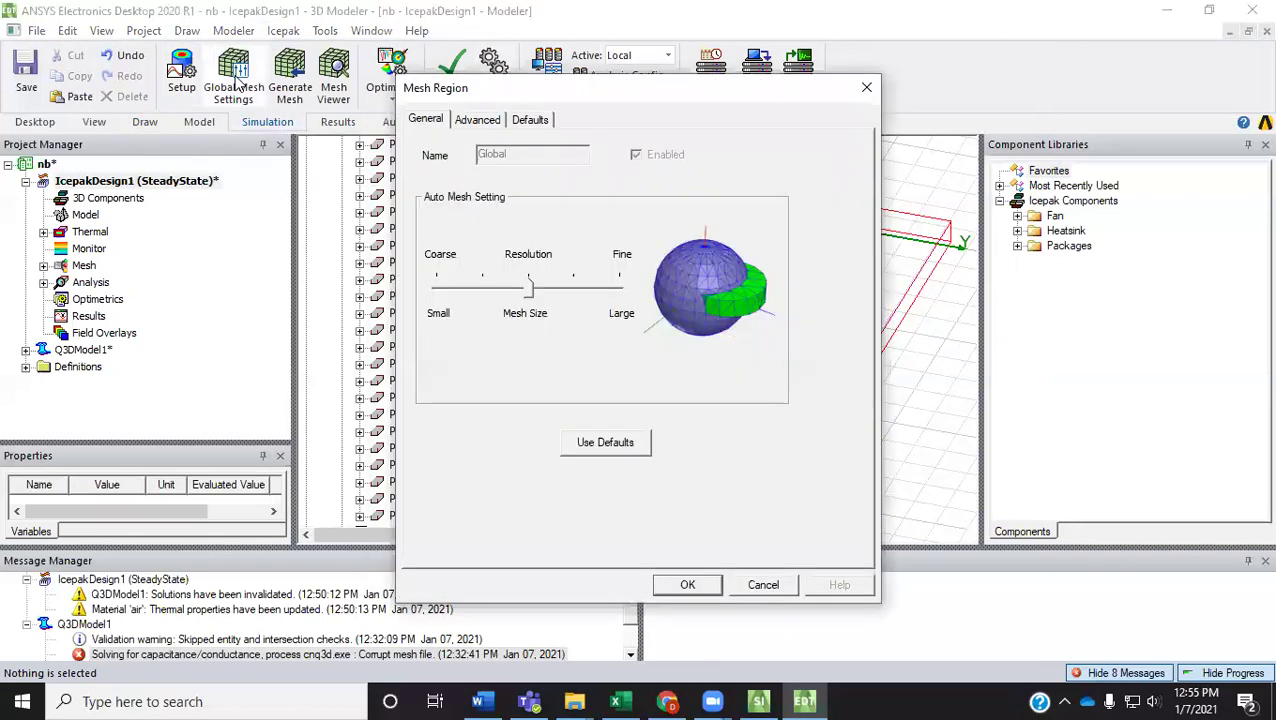
pyautogui.click(479, 122)
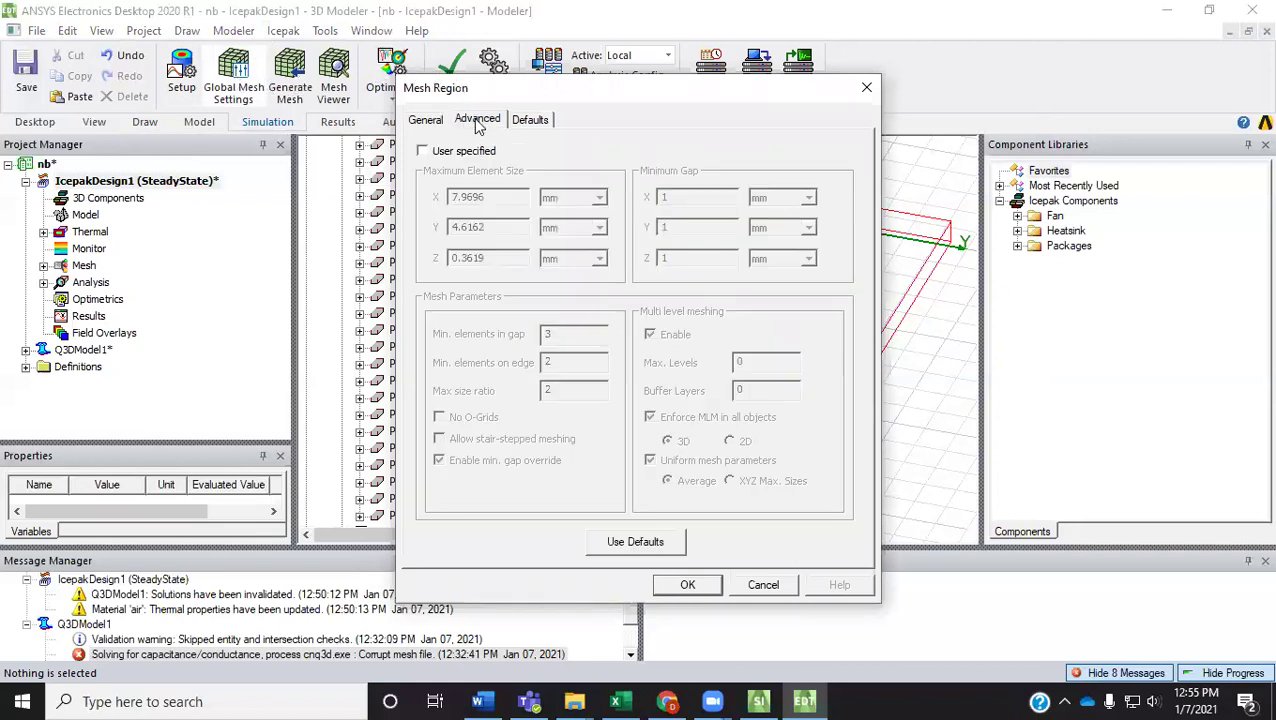
pyautogui.click(422, 151)
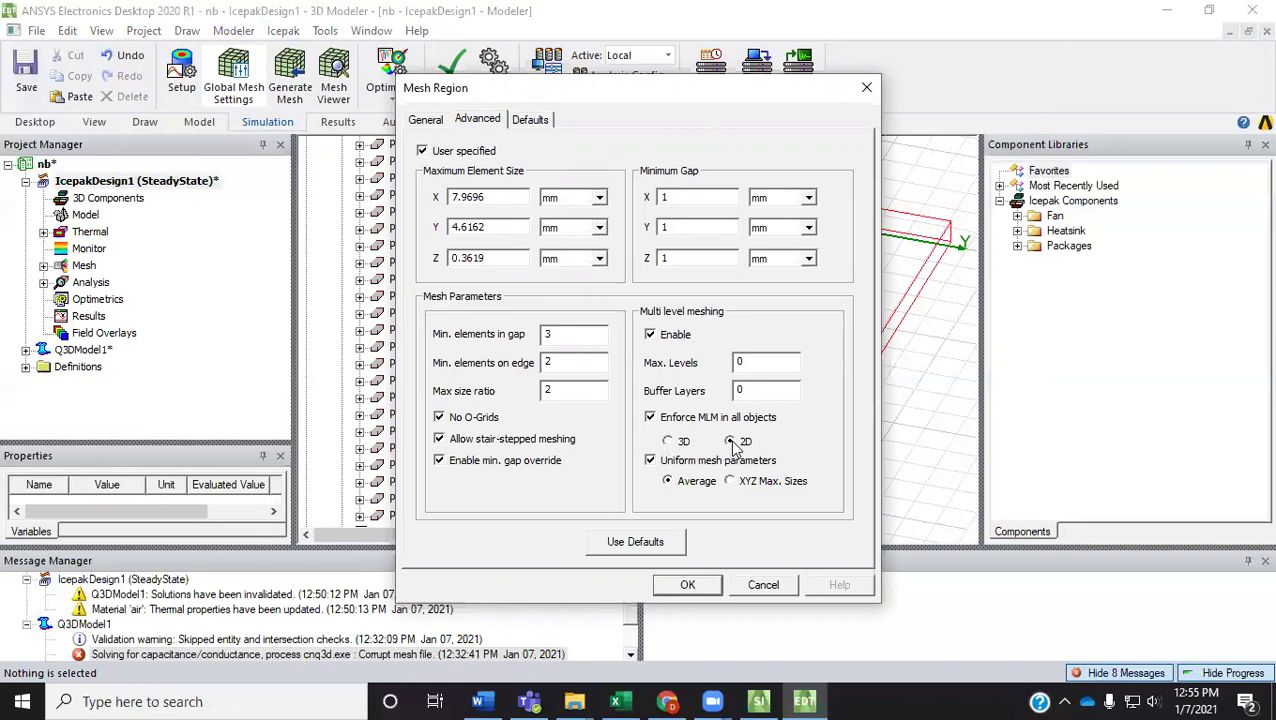
pyautogui.click(684, 585)
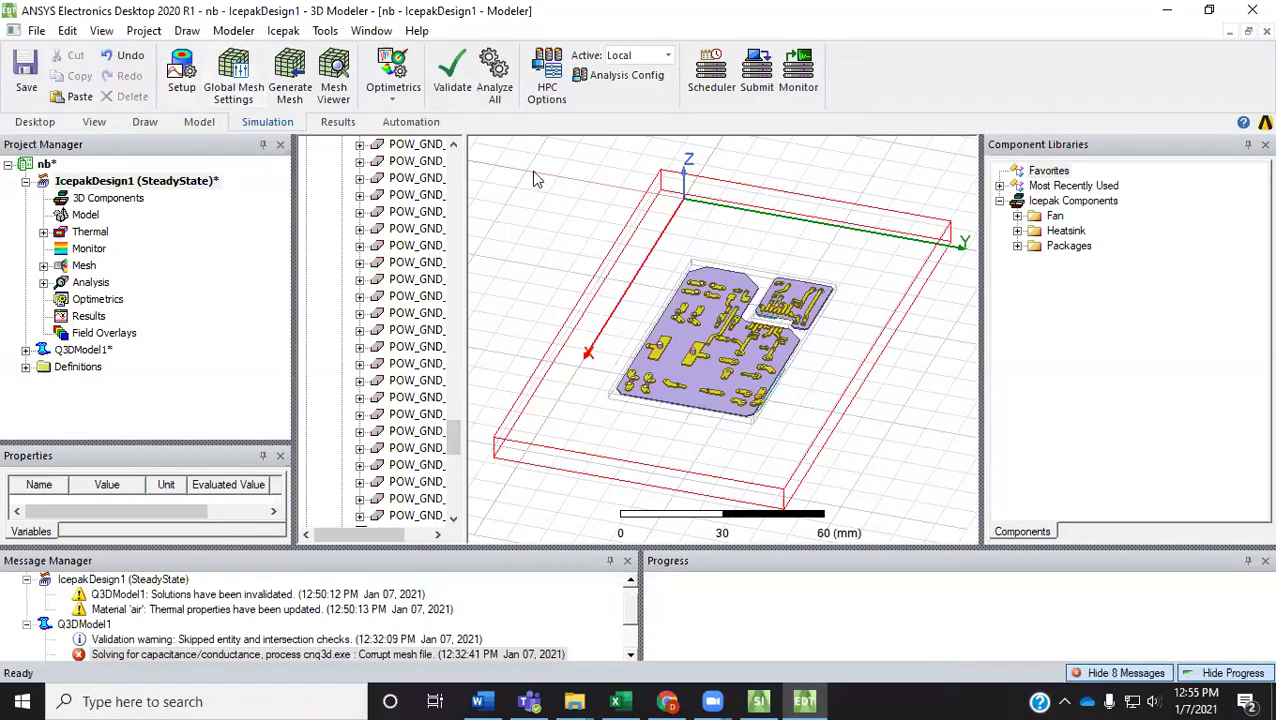
# Step: Validate the Icepak design, dismiss the validation check, and run Analyze All until solved
pyautogui.click(453, 70)
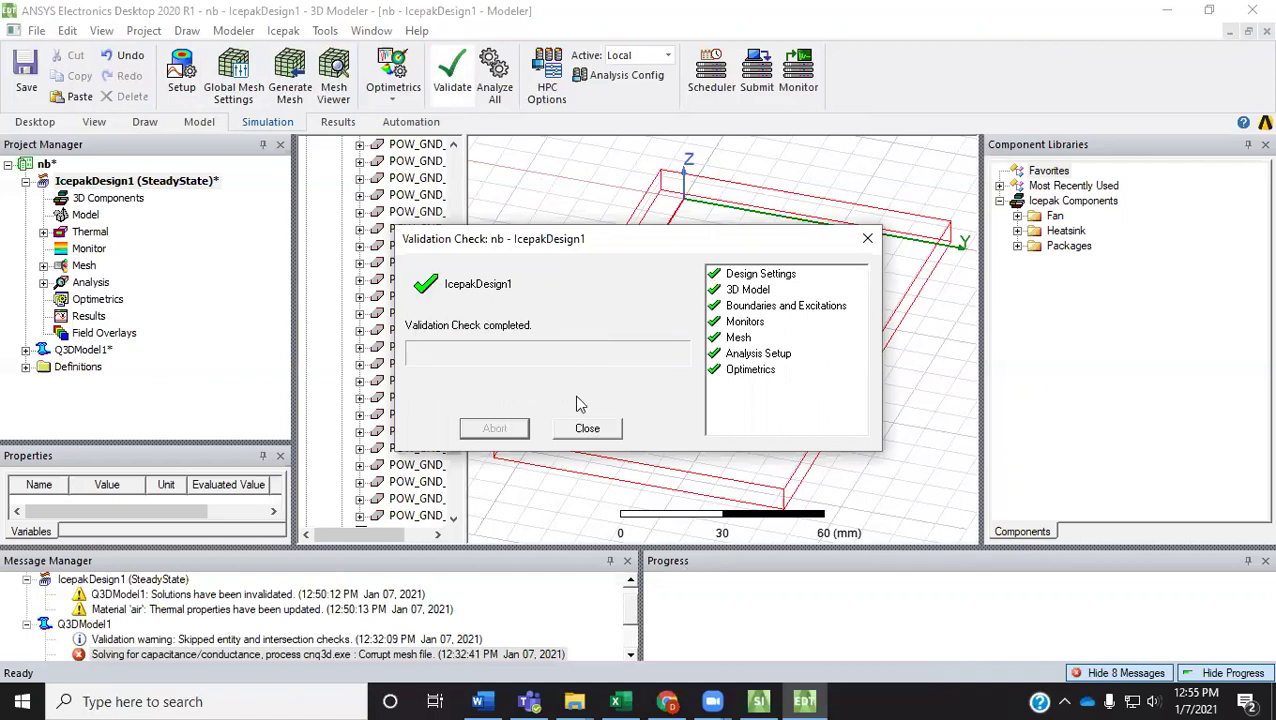
pyautogui.click(580, 428)
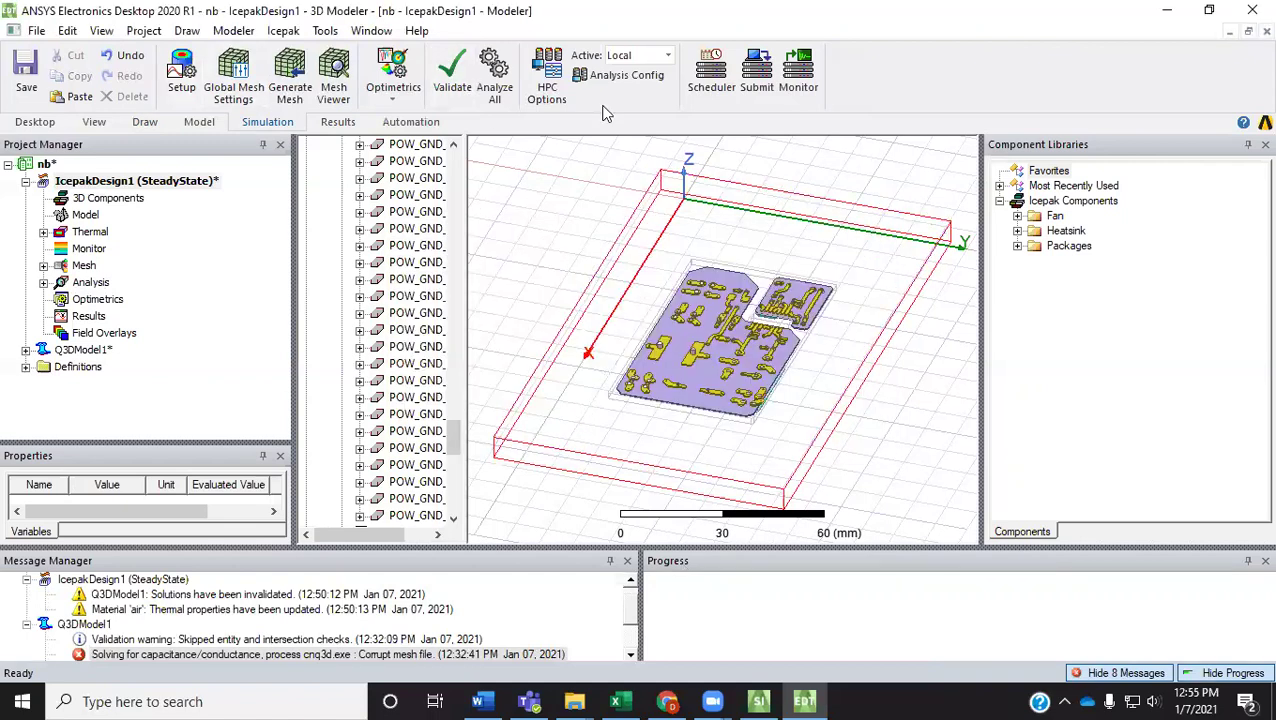
pyautogui.click(492, 70)
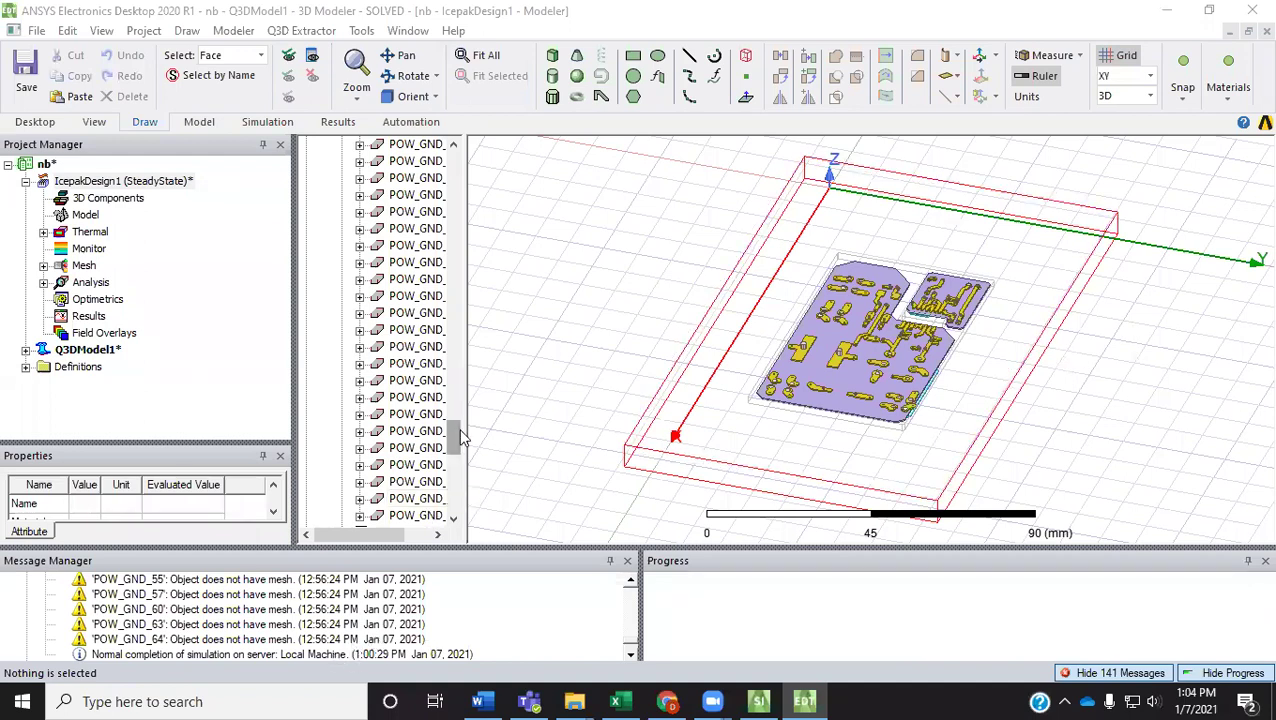
# Step: Switch back to IcepakDesign1 and reset the model tree to list the Solids material groups
pyautogui.hotkey('ctrl', 'Tab')
pyautogui.moveTo(455, 240); pyautogui.dragTo(453, 160)
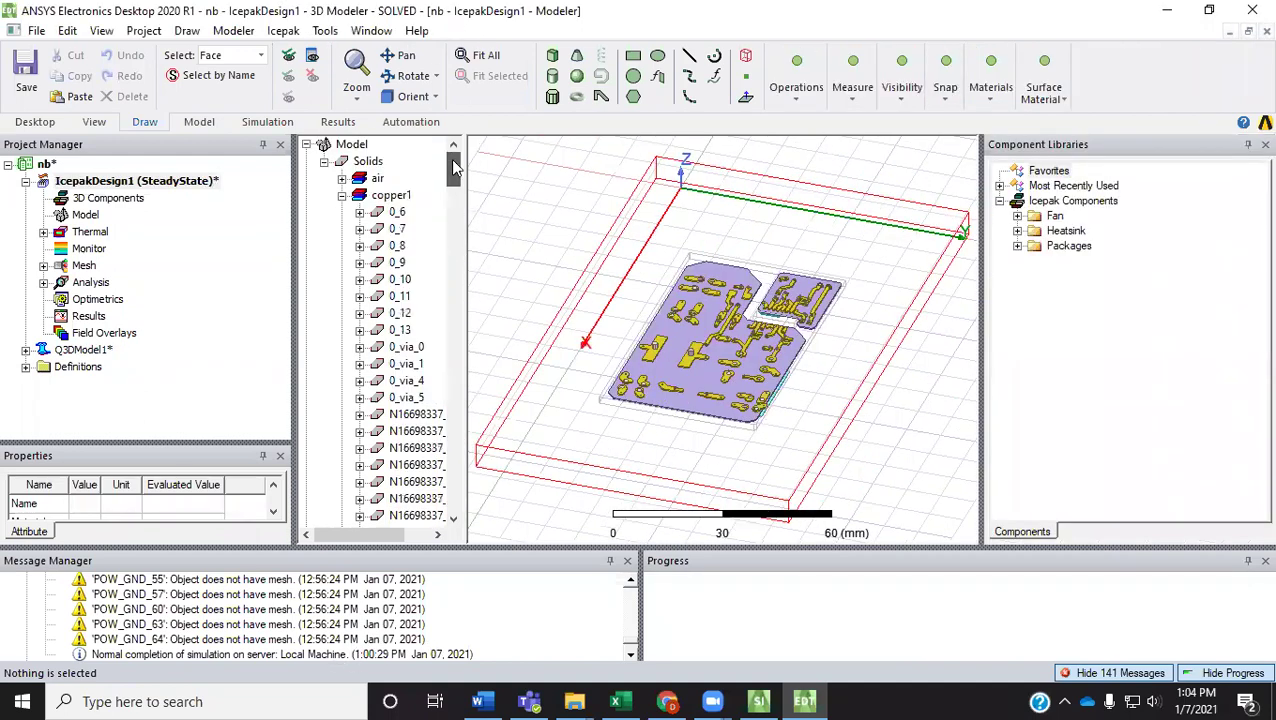
pyautogui.click(342, 195)
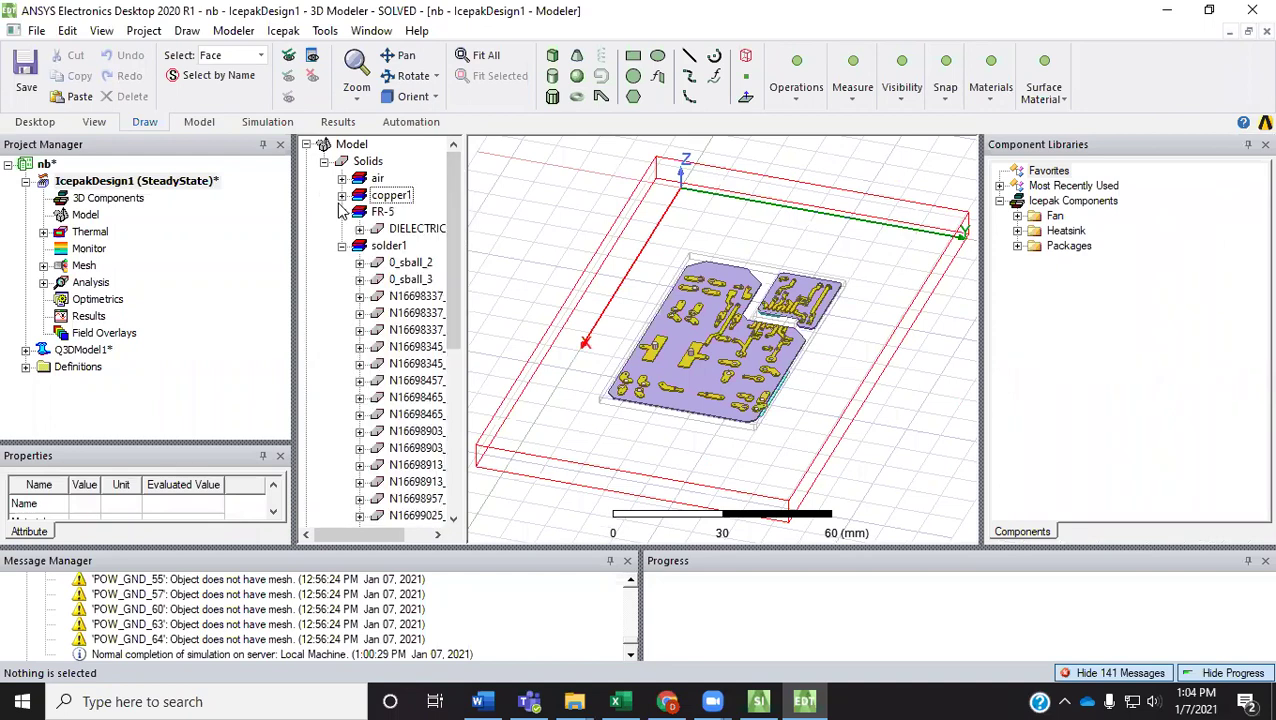
pyautogui.click(342, 212)
pyautogui.click(342, 229)
pyautogui.click(324, 161)
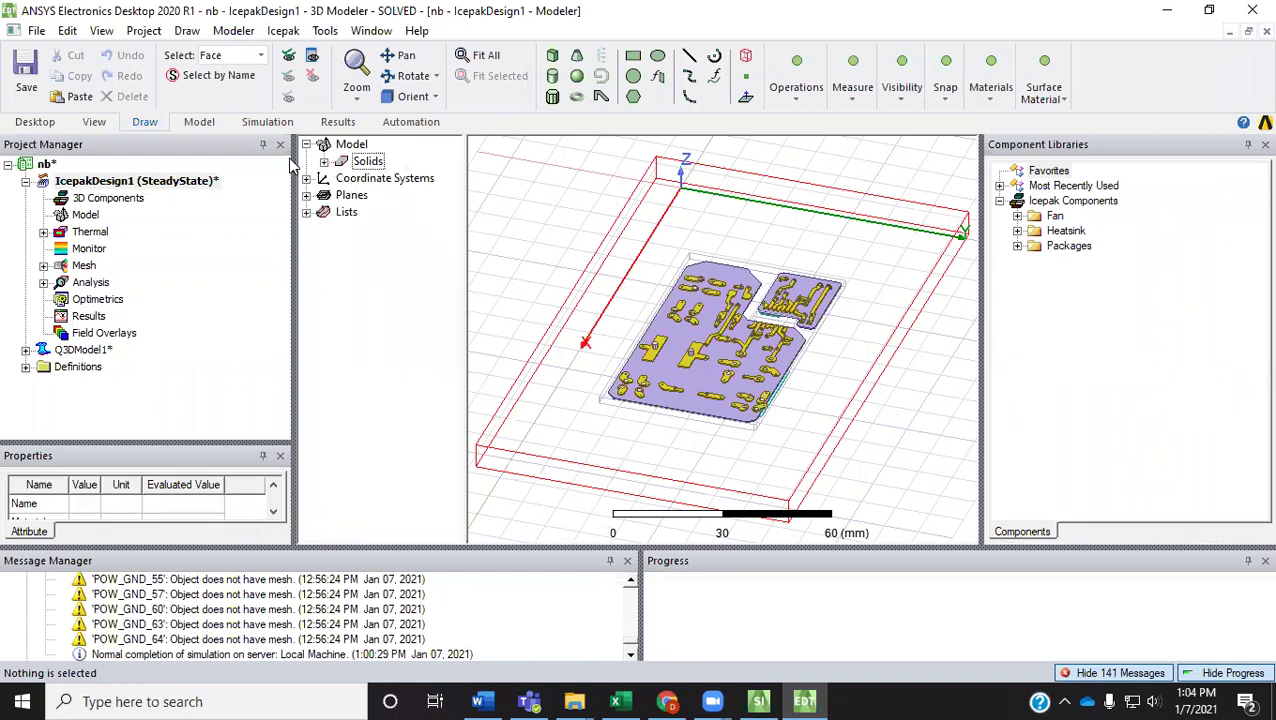
pyautogui.click(307, 144)
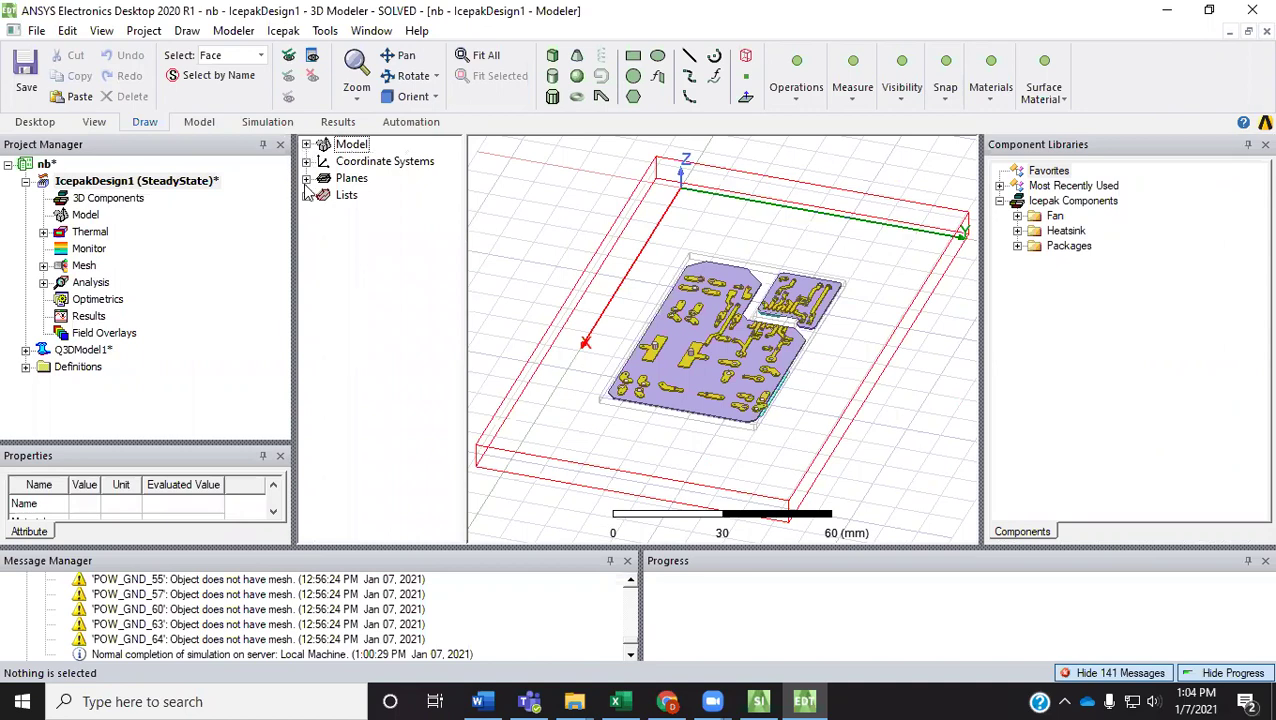
pyautogui.click(307, 144)
pyautogui.click(324, 161)
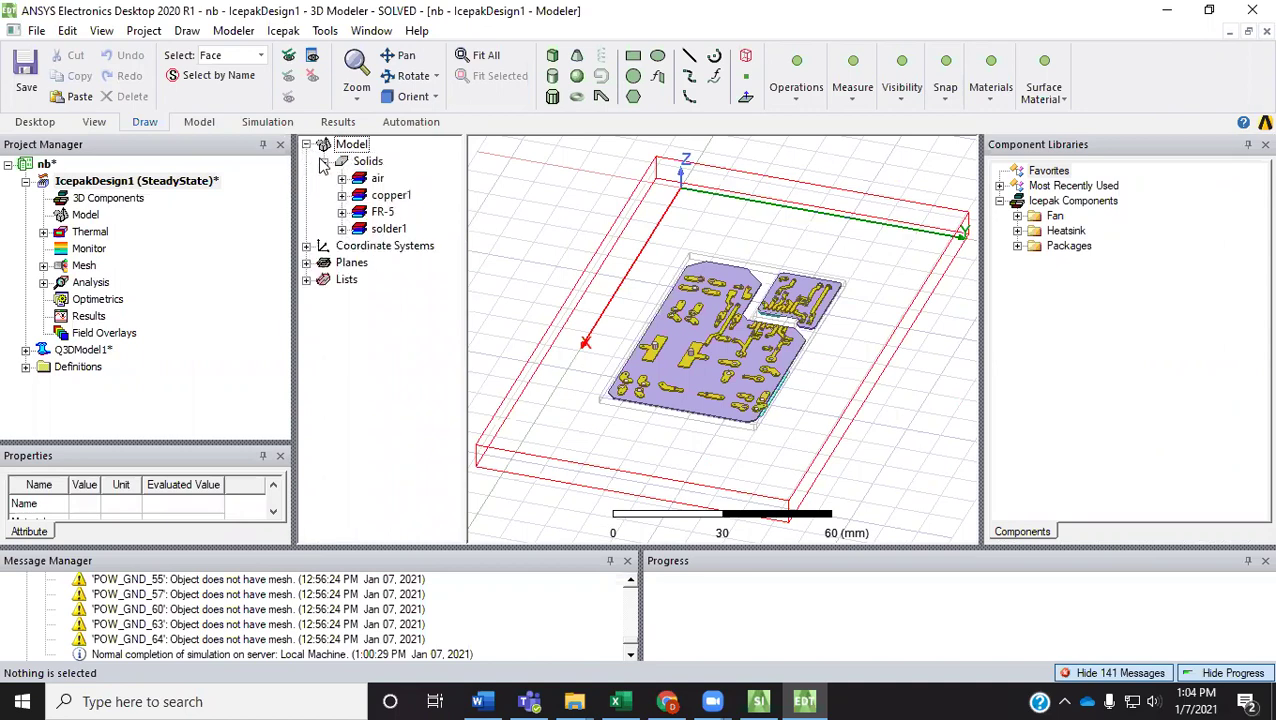
# Step: Select the copper1, FR-5 and solder1 solids, then select all objects for a Temperature field plot
pyautogui.click(403, 198)
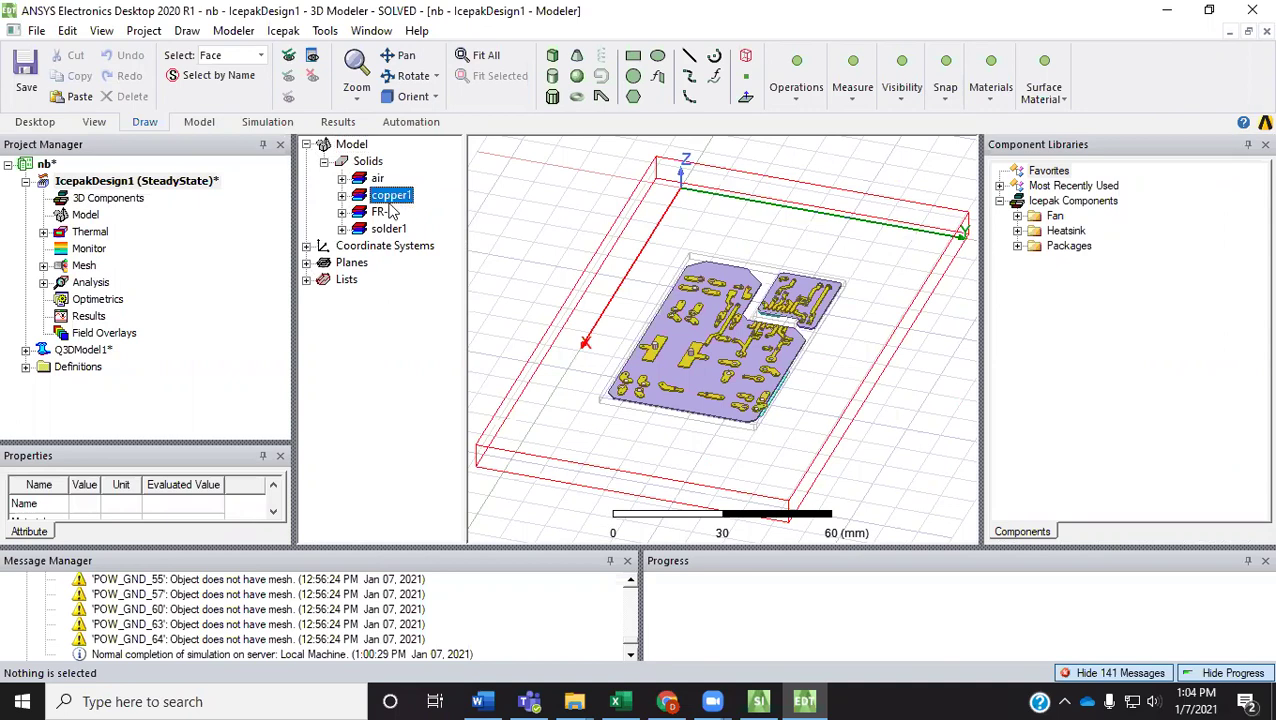
pyautogui.keyDown('shift'); pyautogui.click(389, 229); pyautogui.keyUp('shift')
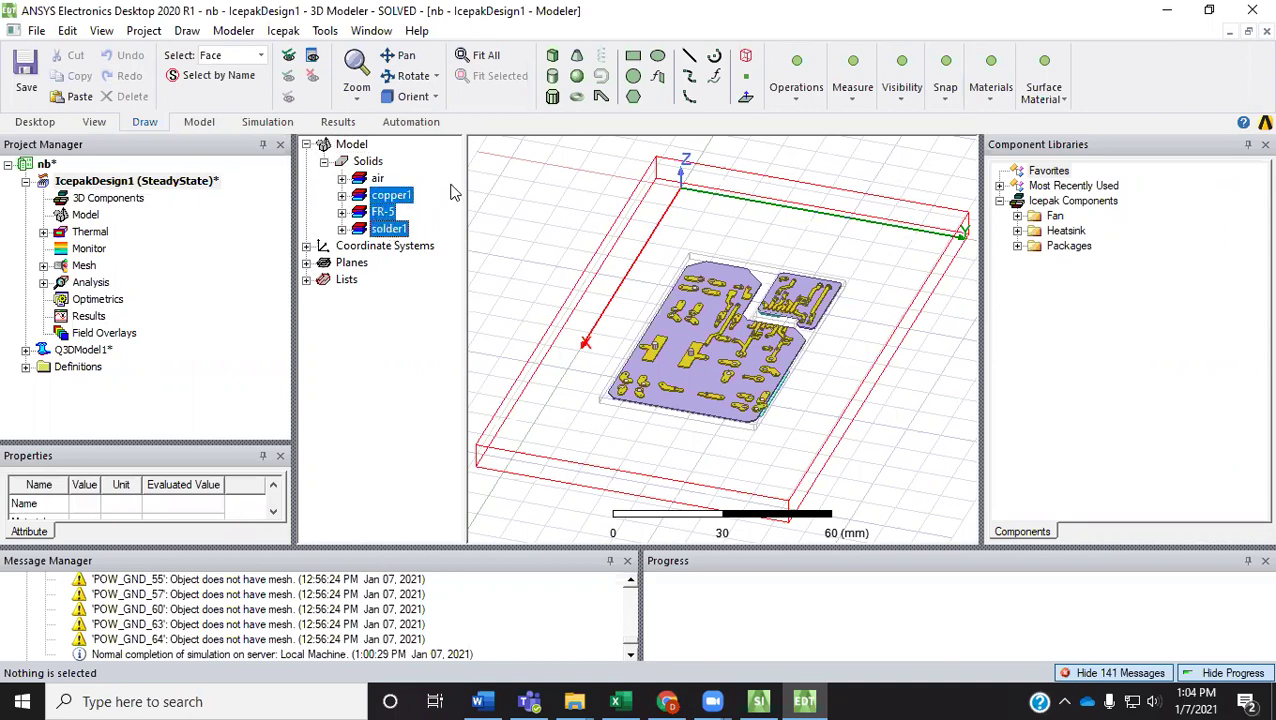
pyautogui.rightClick(410, 194)
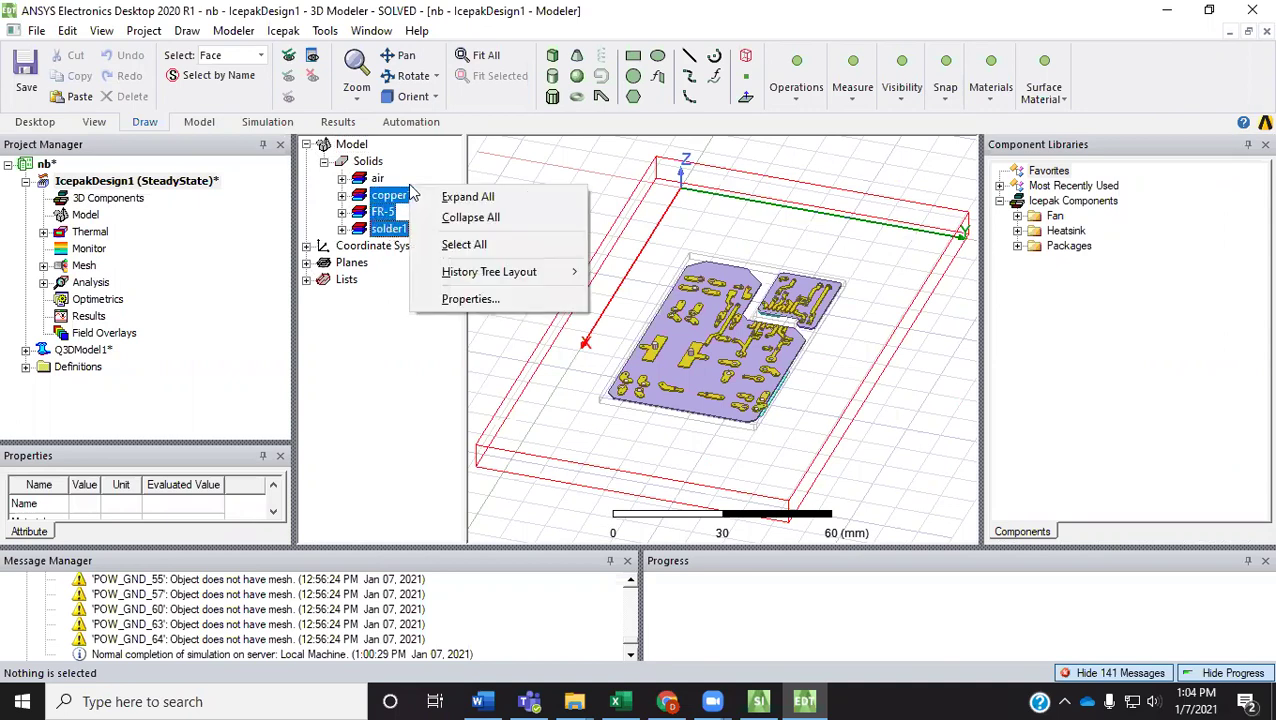
pyautogui.click(440, 246)
pyautogui.rightClick(452, 255)
pyautogui.click(501, 200)
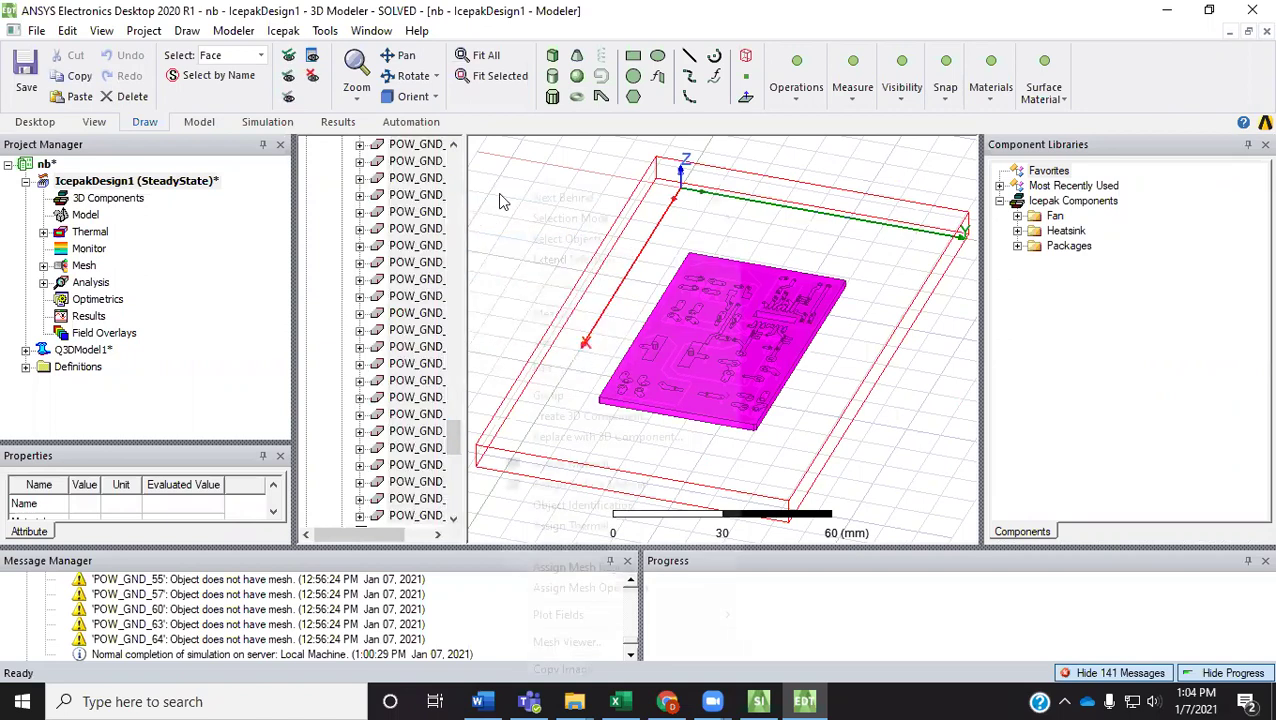
pyautogui.rightClick(501, 200)
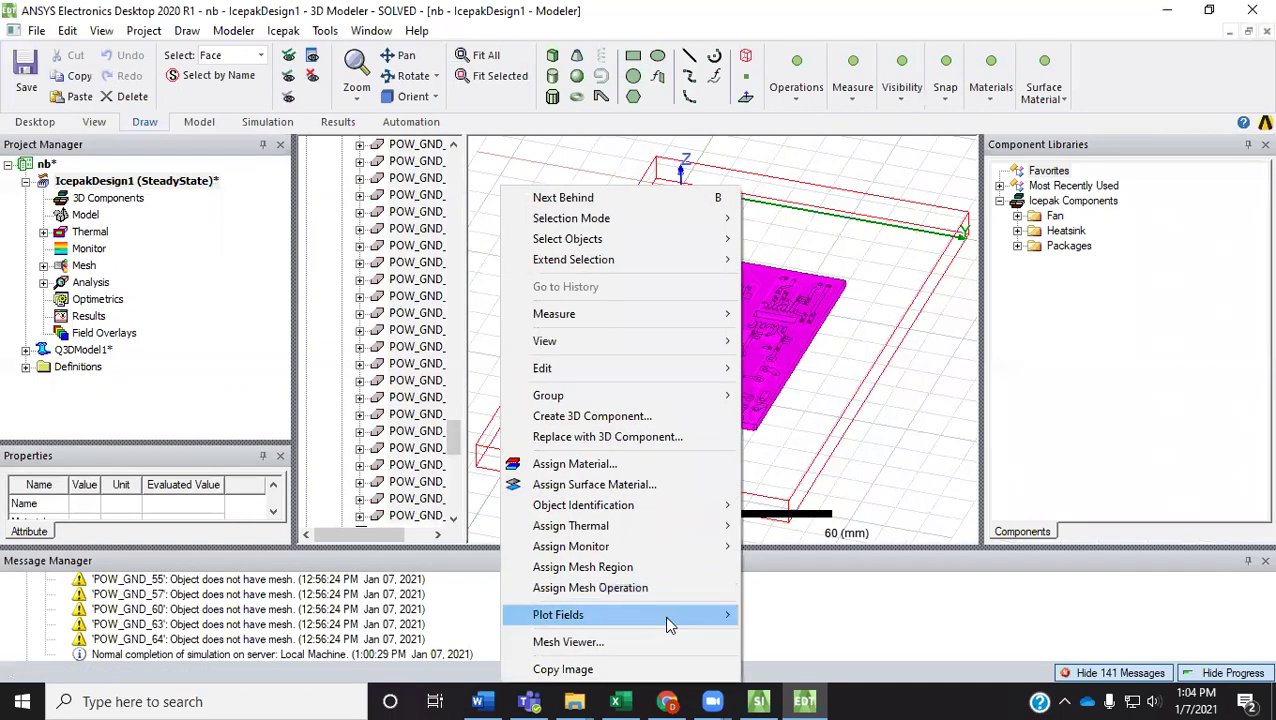
pyautogui.moveTo(688, 622)
pyautogui.moveTo(862, 460)
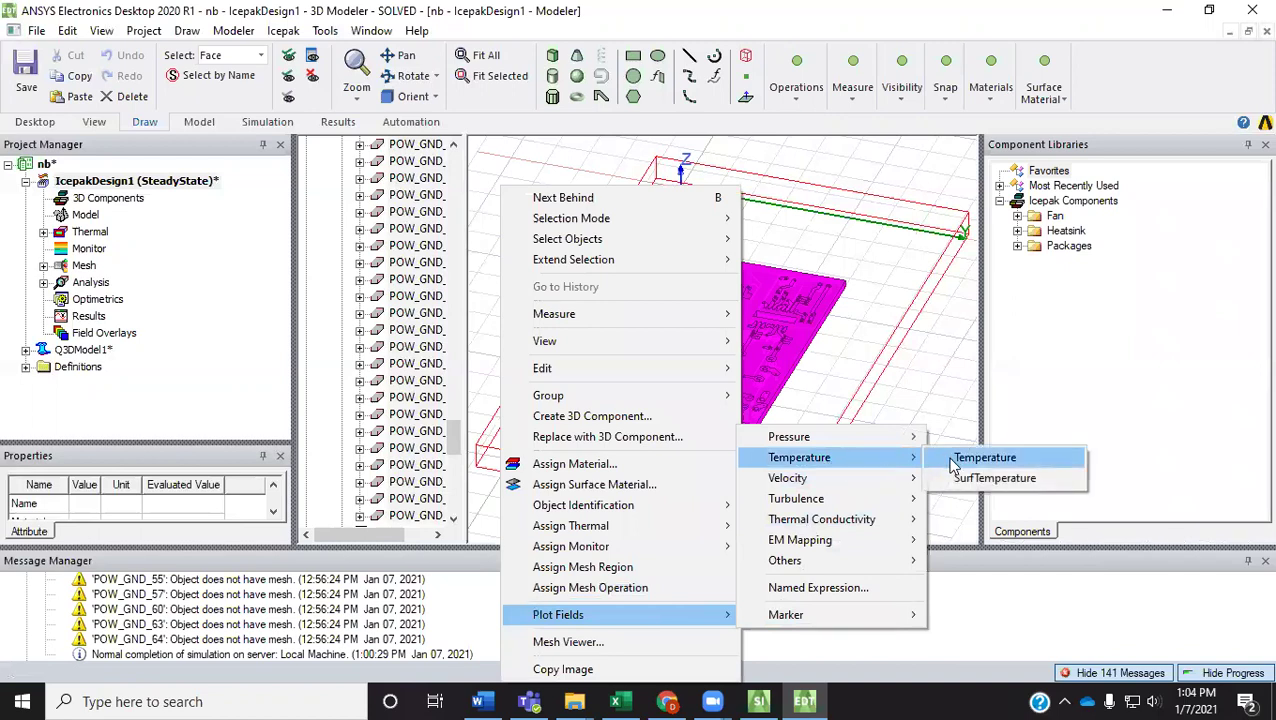
# Step: Plot Temperature over AllObjects in the In Volume list for the Setup1 steady-state solution
pyautogui.click(985, 458)
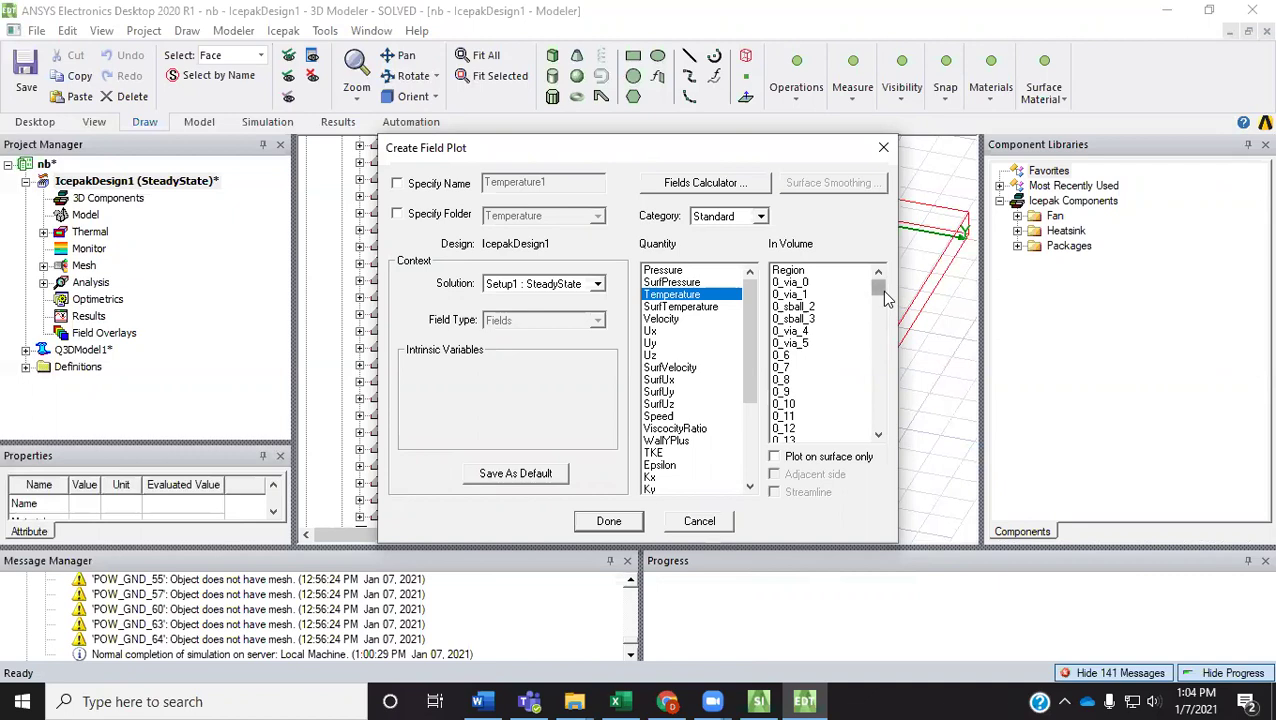
pyautogui.moveTo(879, 290); pyautogui.dragTo(882, 438)
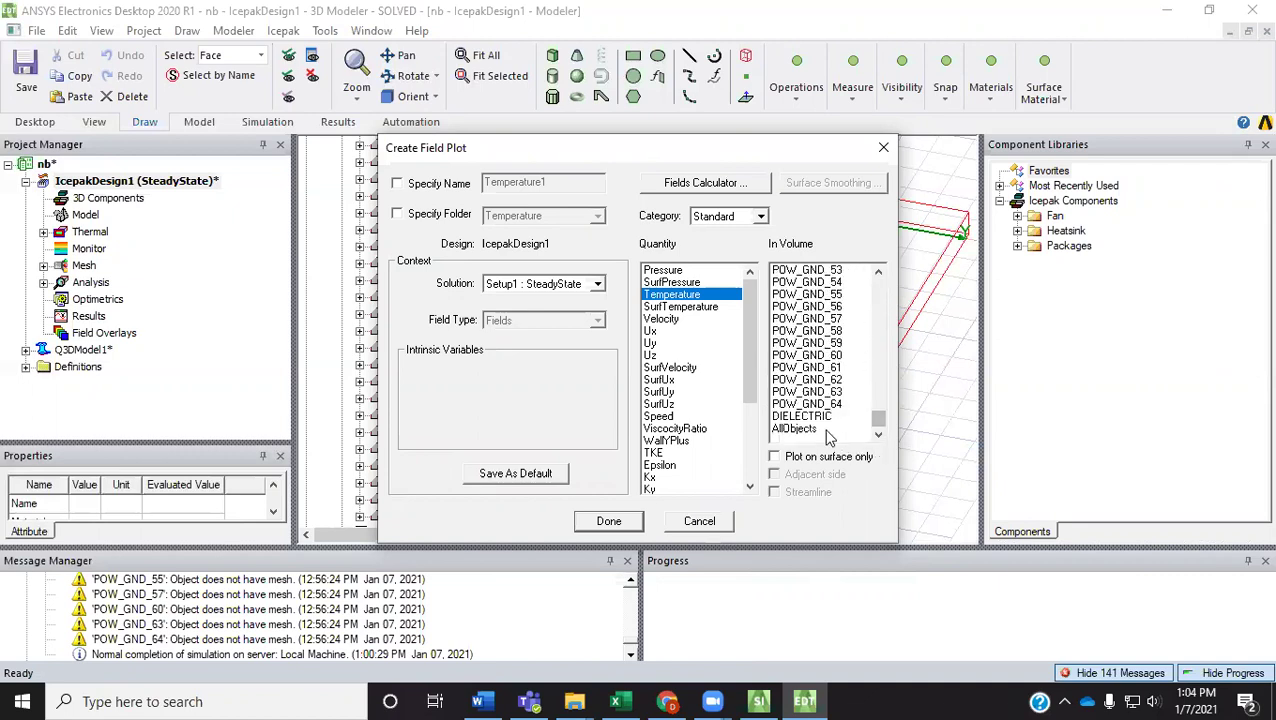
pyautogui.click(820, 430)
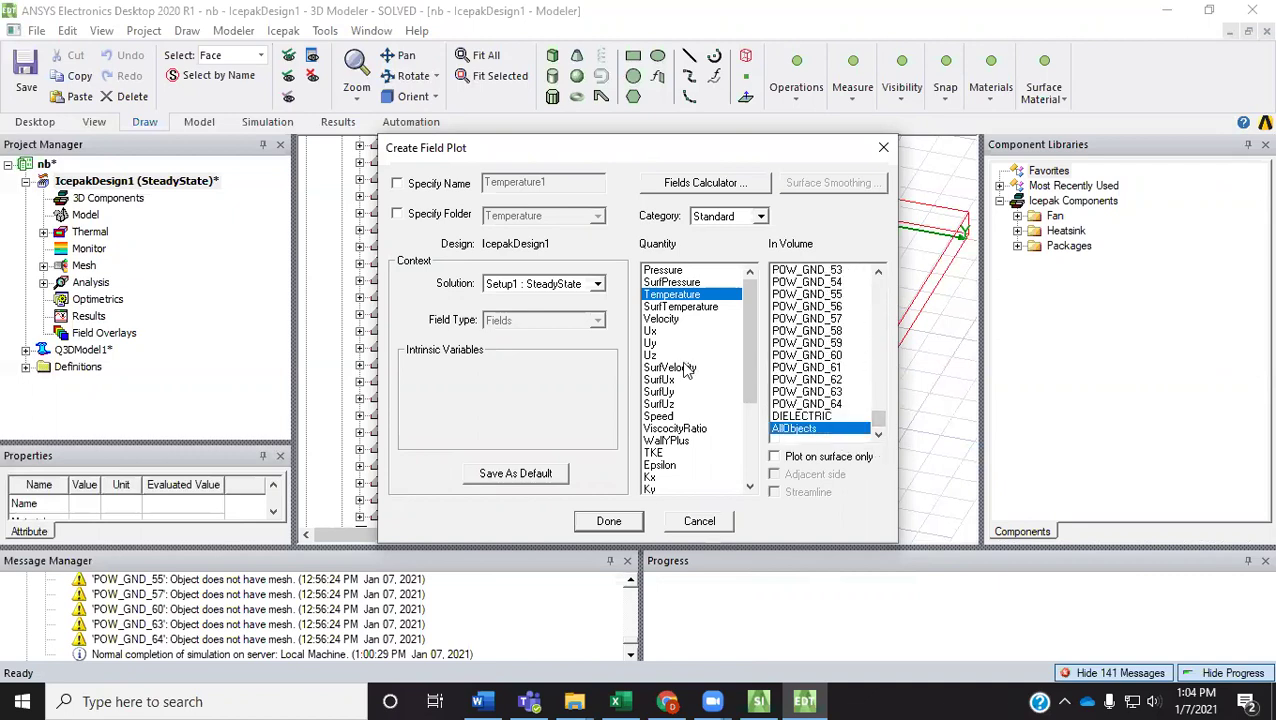
pyautogui.click(605, 522)
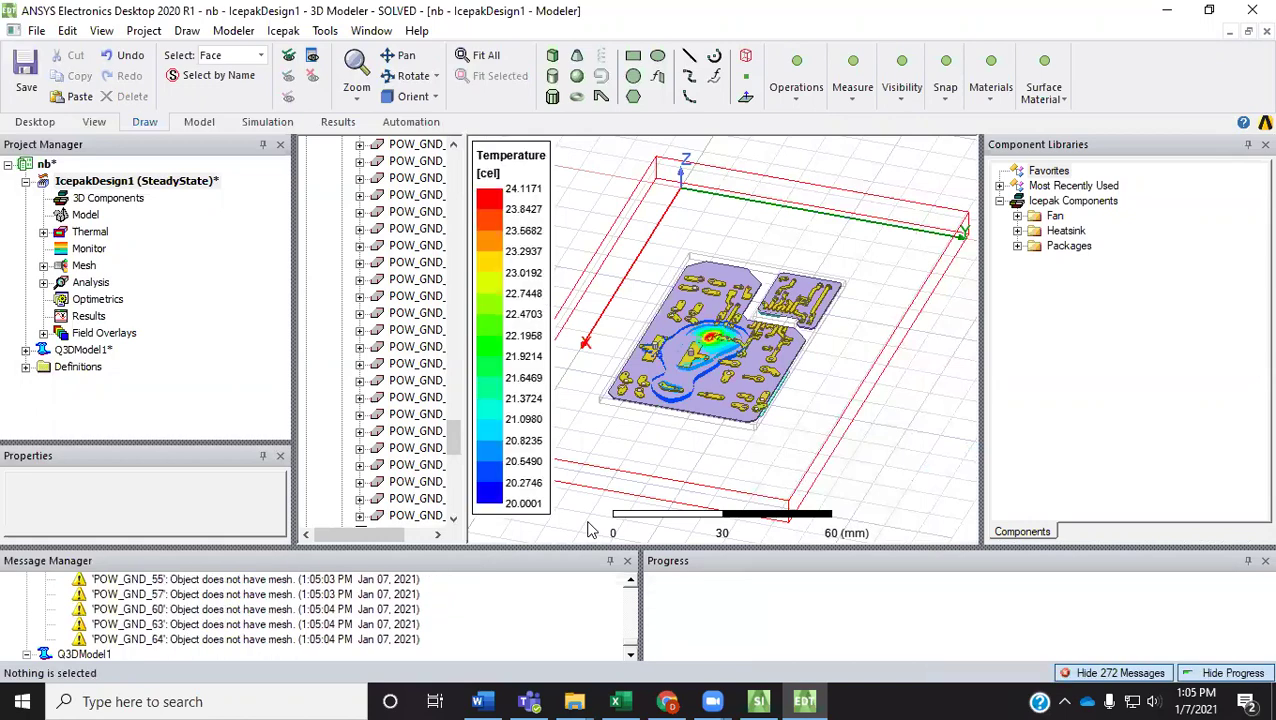
# Step: Zoom in on the board's 24.1171 cel hotspot and back out
pyautogui.scroll(4, 705, 355)
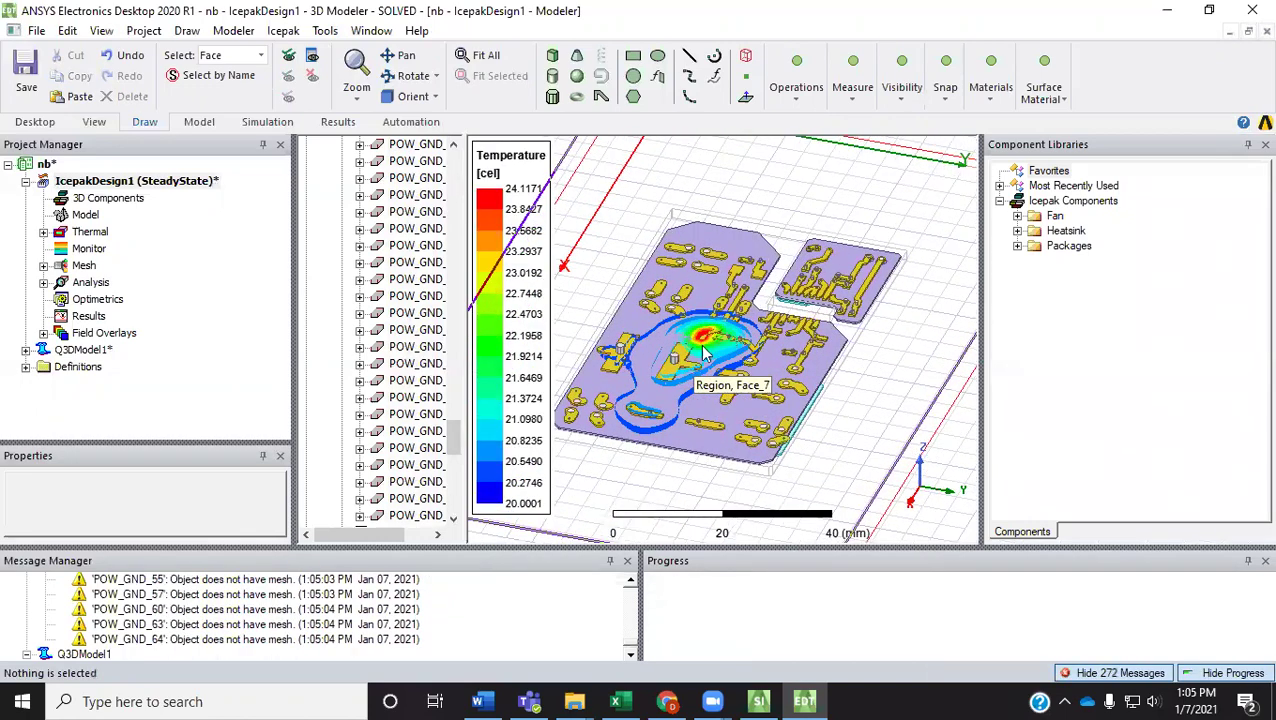
pyautogui.scroll(2, 705, 355)
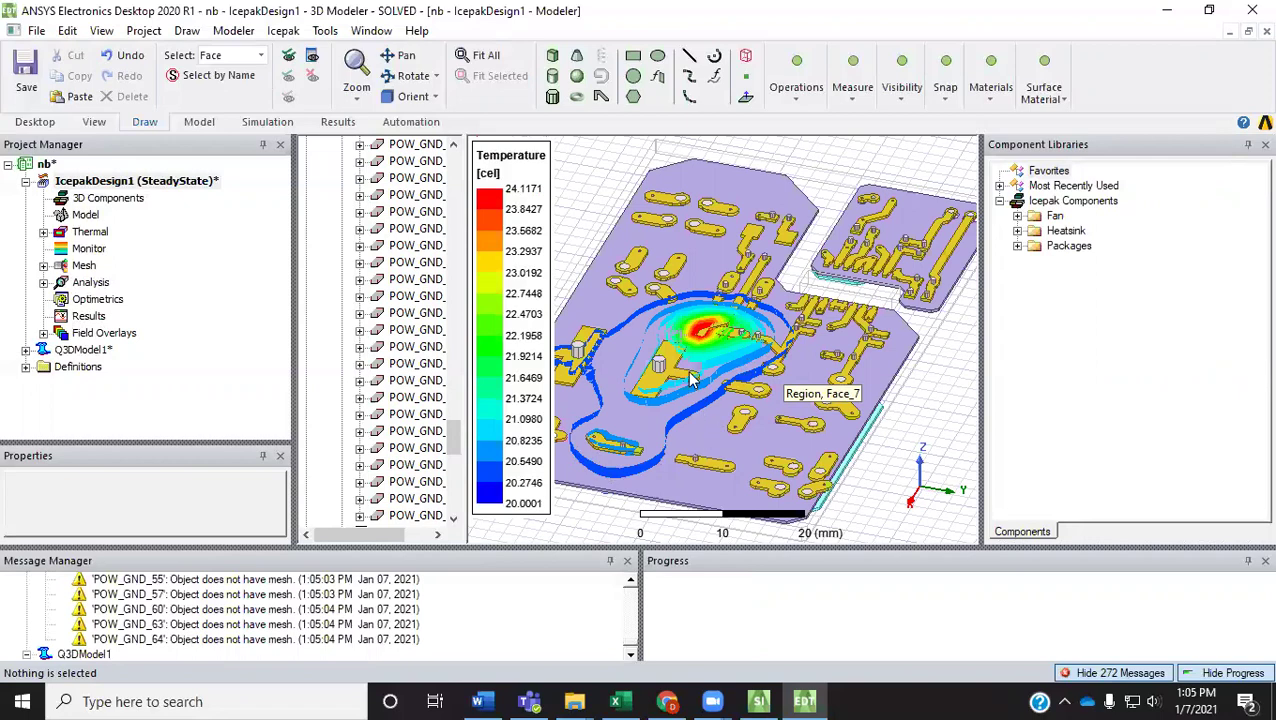
pyautogui.scroll(-6, 680, 365)
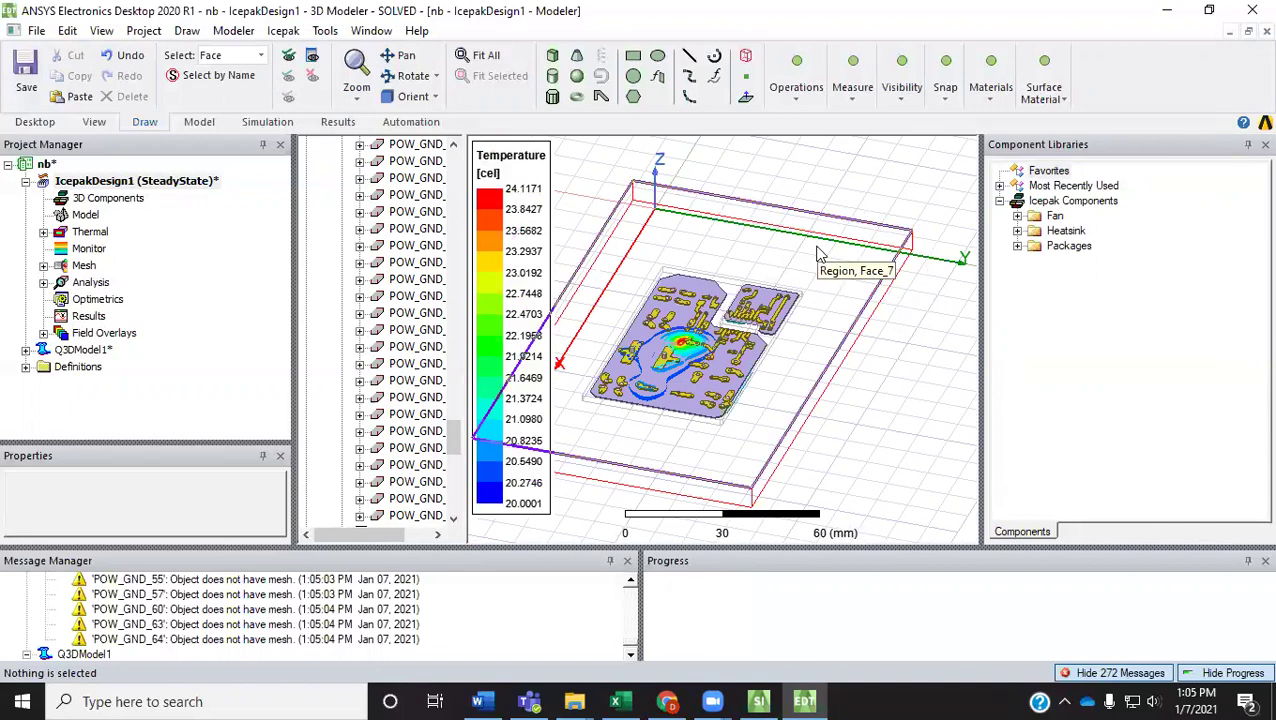
# Step: Switch to object selection and hide the air Region box
pyautogui.press('o')
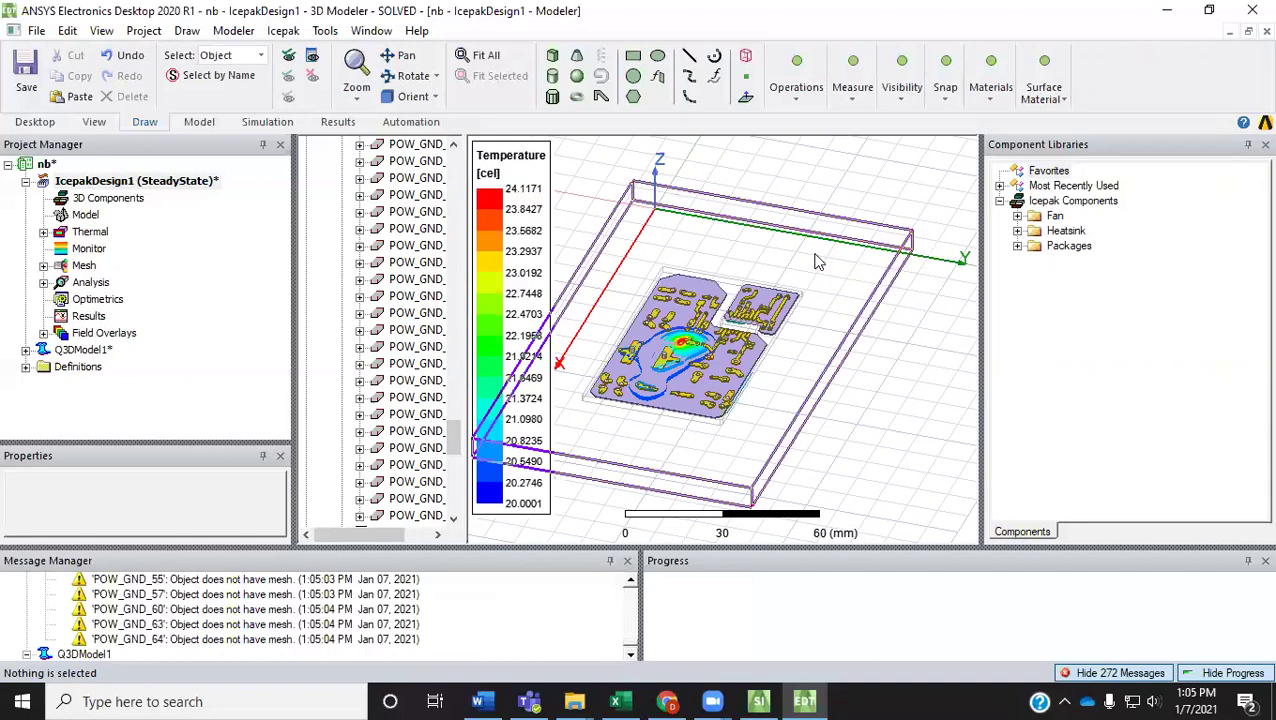
pyautogui.click(815, 261)
pyautogui.click(312, 77)
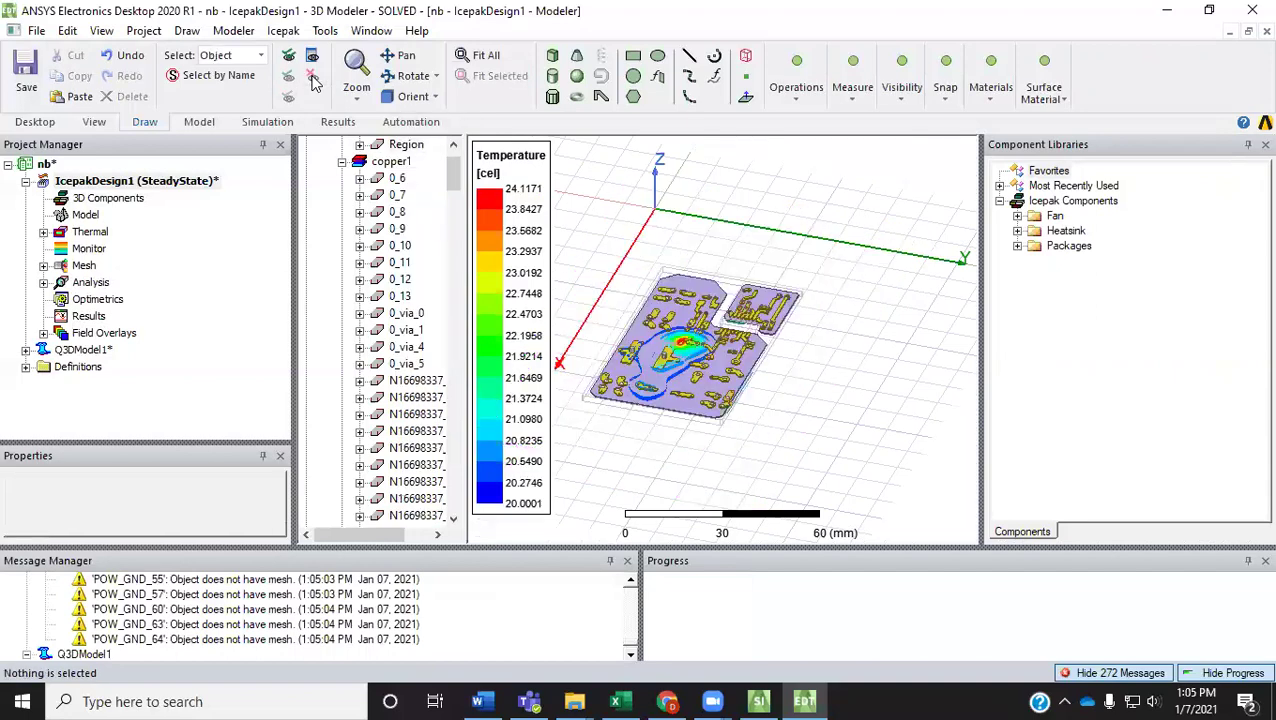
pyautogui.scroll(1, 648, 370)
pyautogui.scroll(5, 648, 370)
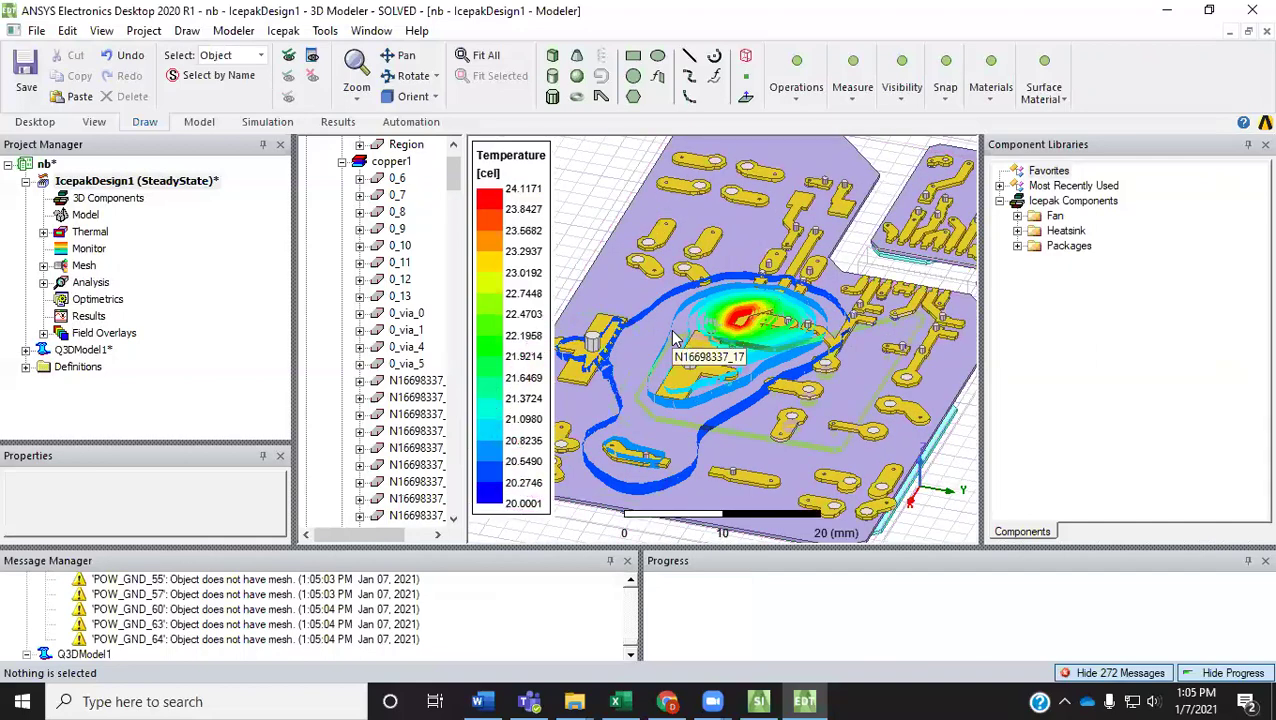
# Step: Create a second Temperature plot, Temperature2, on the board's top face
pyautogui.press('f')
pyautogui.click(619, 282)
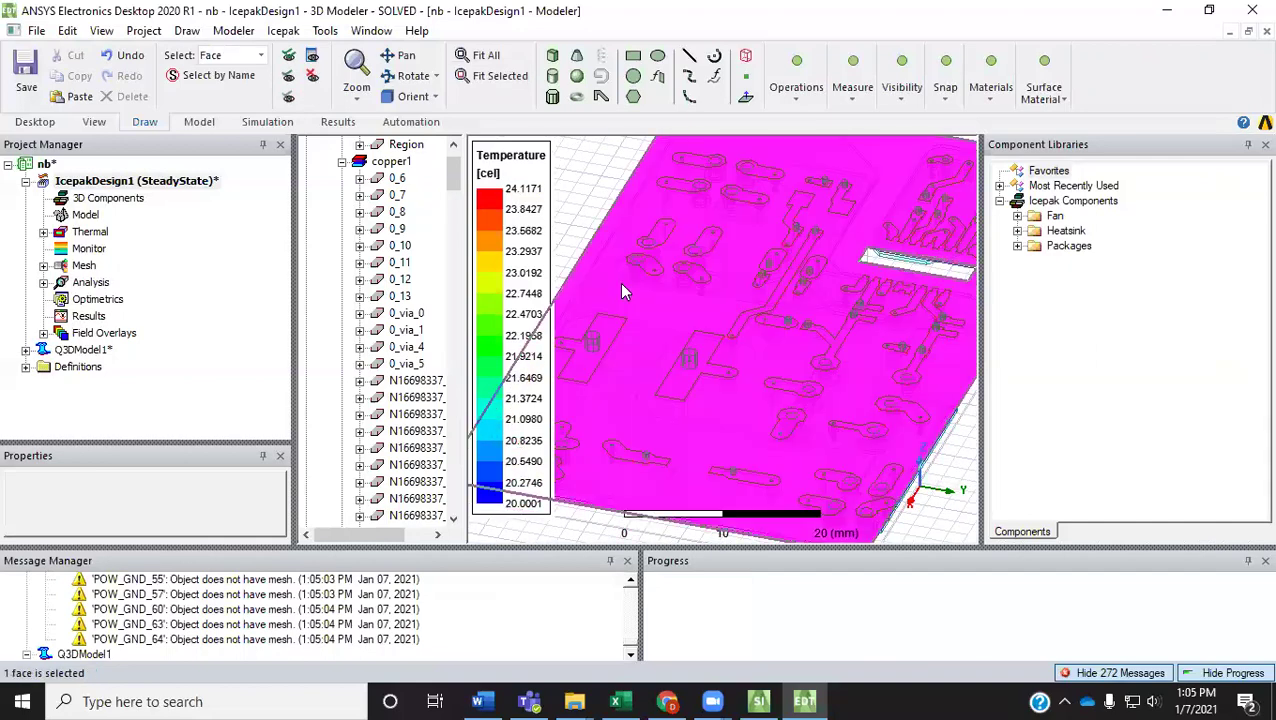
pyautogui.rightClick(582, 202)
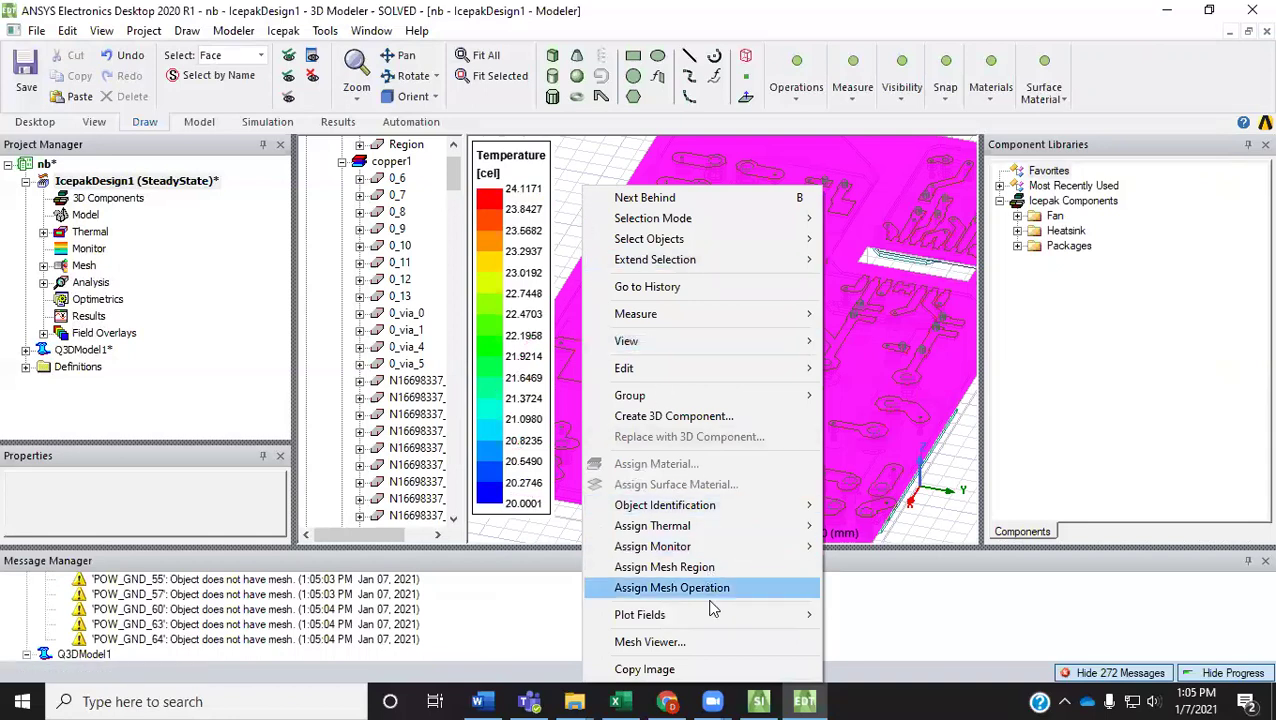
pyautogui.moveTo(793, 612)
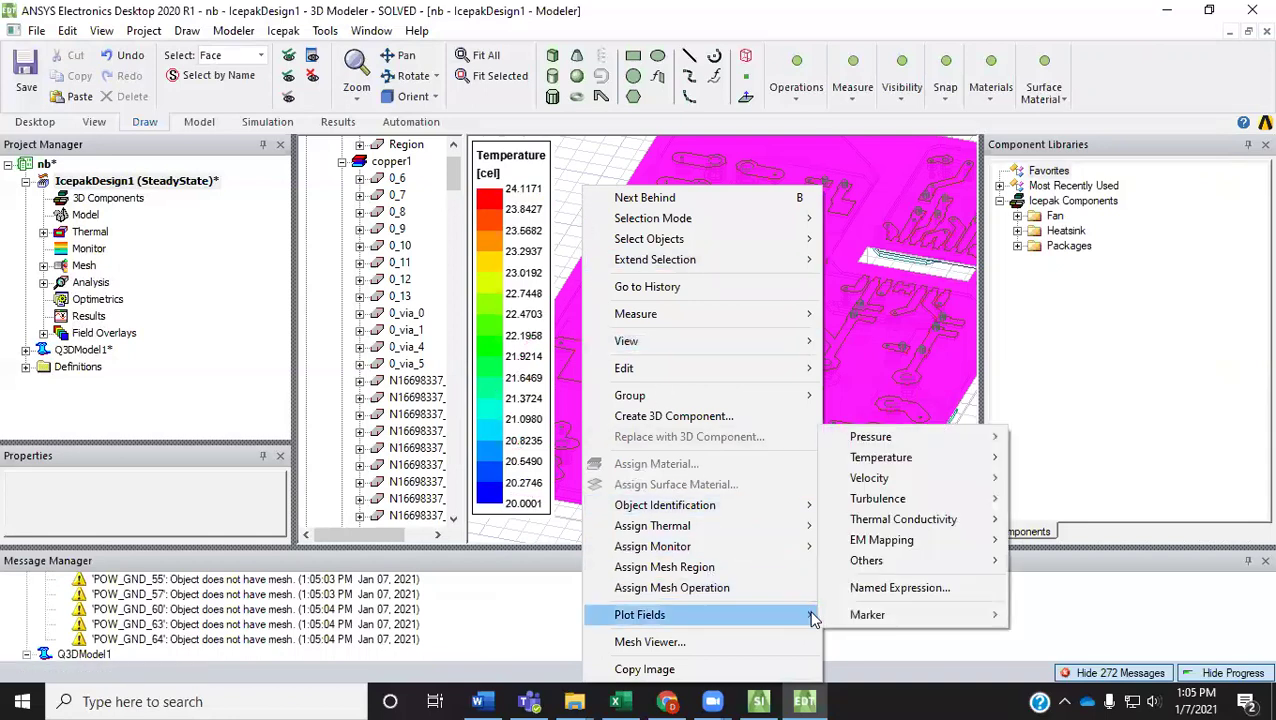
pyautogui.moveTo(908, 466)
pyautogui.click(1010, 458)
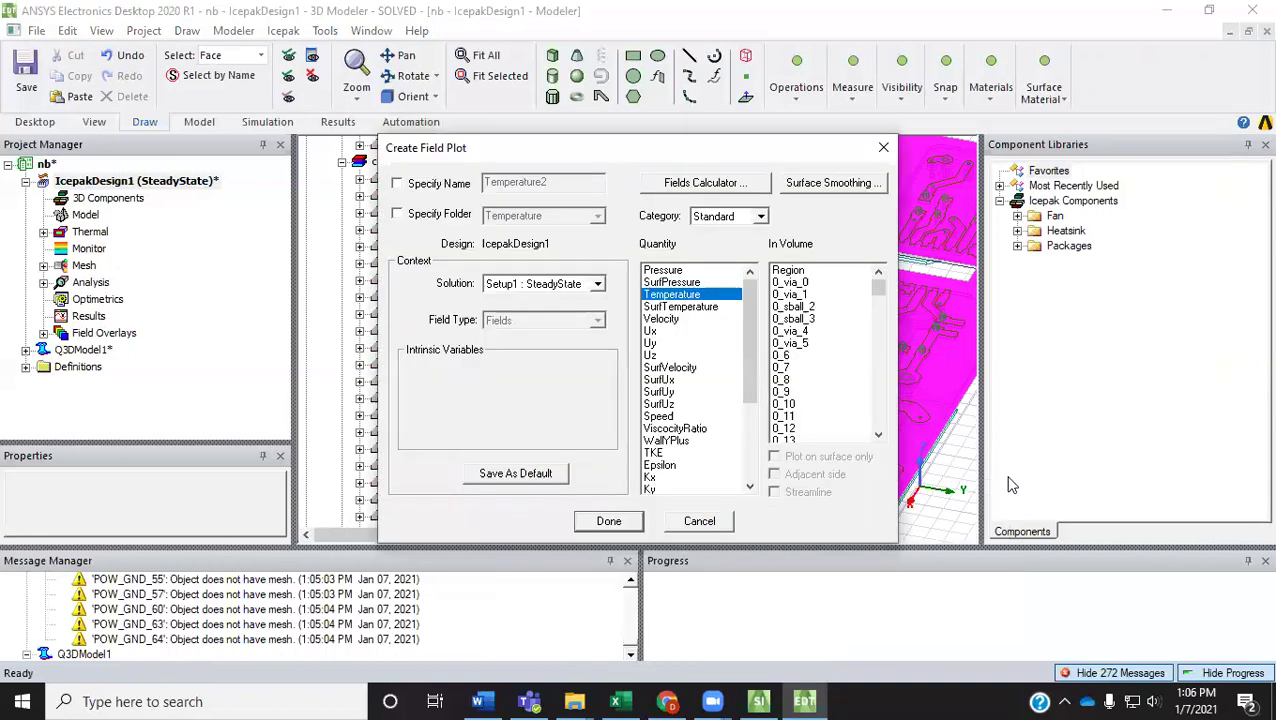
pyautogui.click(610, 521)
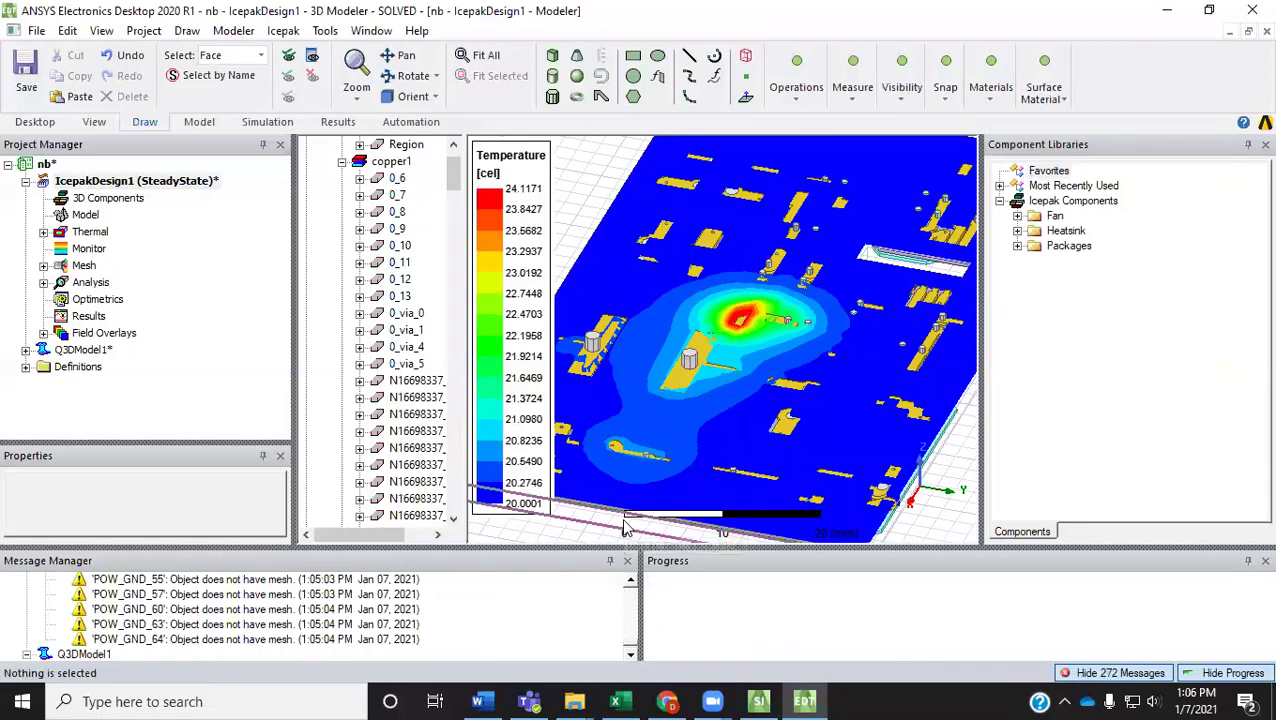
pyautogui.scroll(-5, 672, 366)
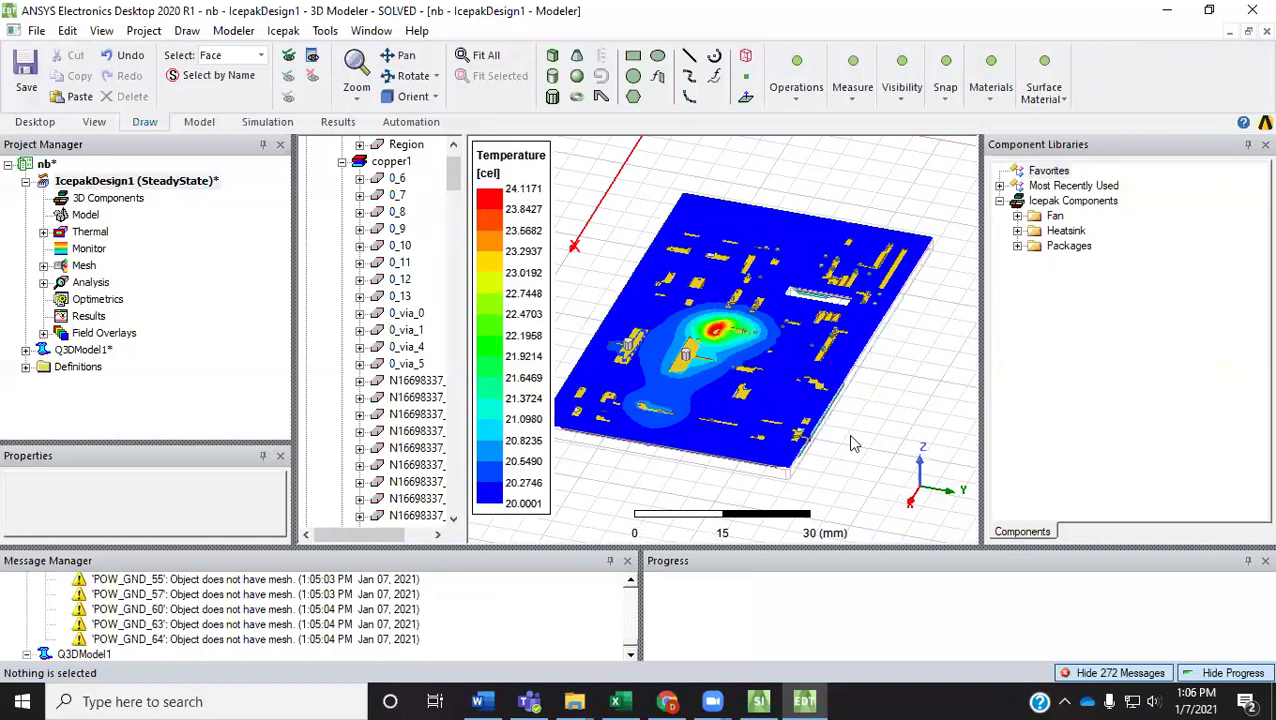
pyautogui.scroll(2, 912, 388)
pyautogui.scroll(-1, 884, 390)
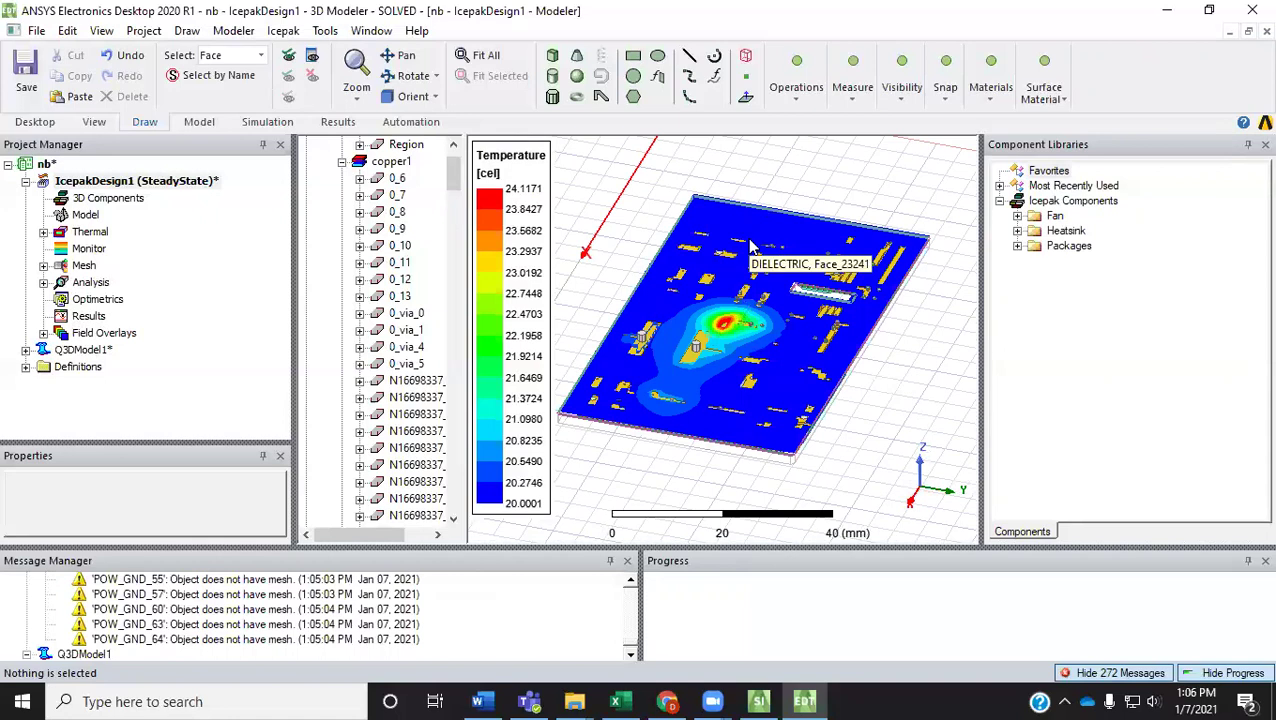
# Step: Change the temperature legend's scale from 15 to 200 divisions, apply it, and zoom to inspect the plot
pyautogui.rightClick(540, 194)
pyautogui.click(570, 226)
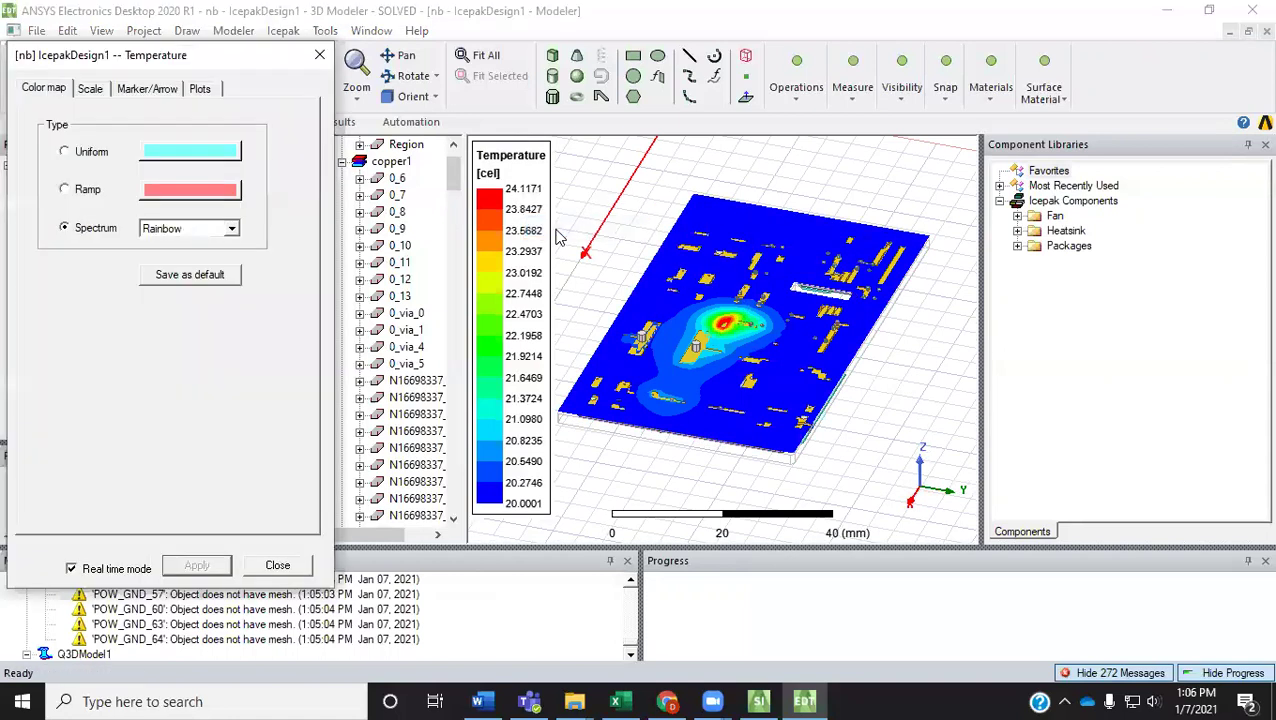
pyautogui.click(88, 92)
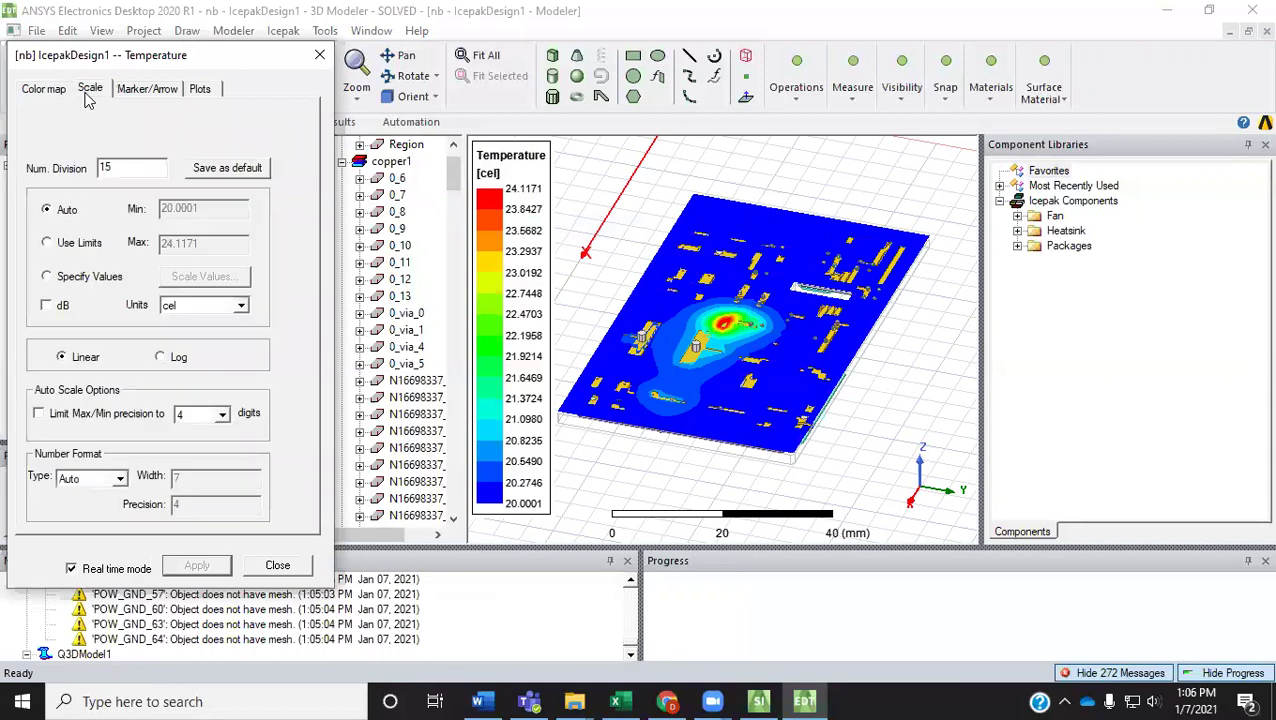
pyautogui.doubleClick(118, 167)
pyautogui.write('200')
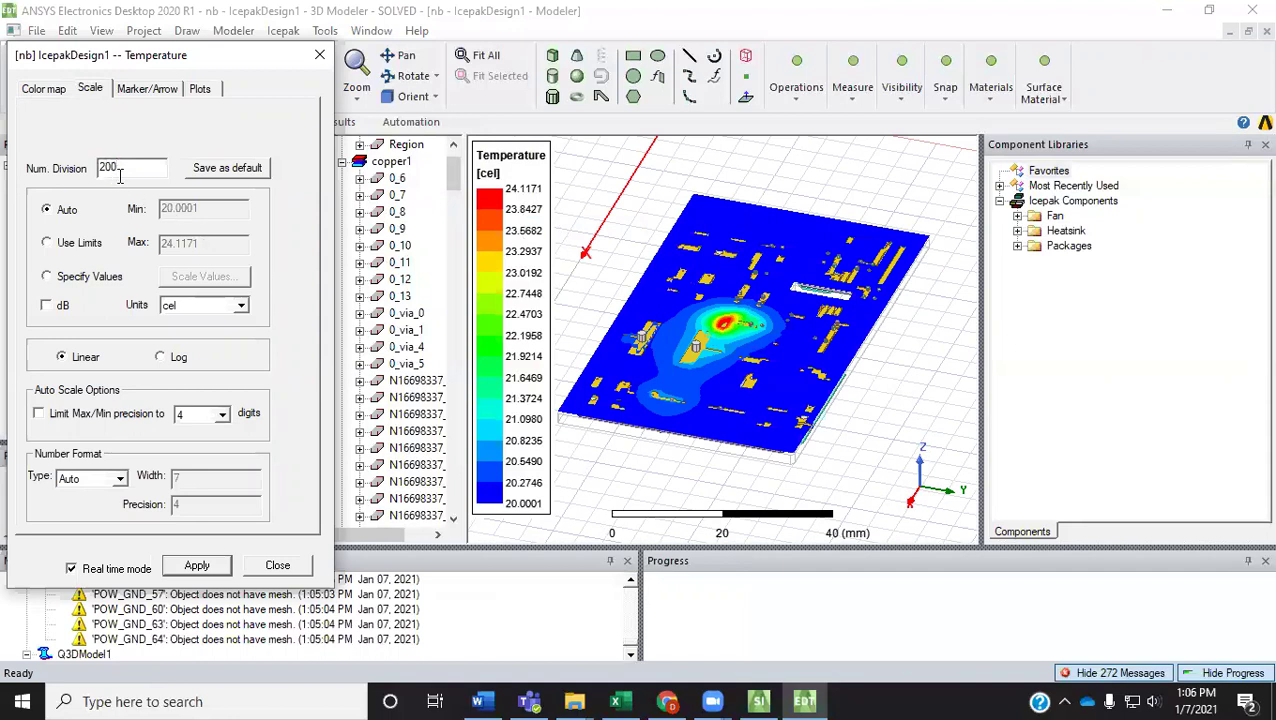
pyautogui.click(208, 566)
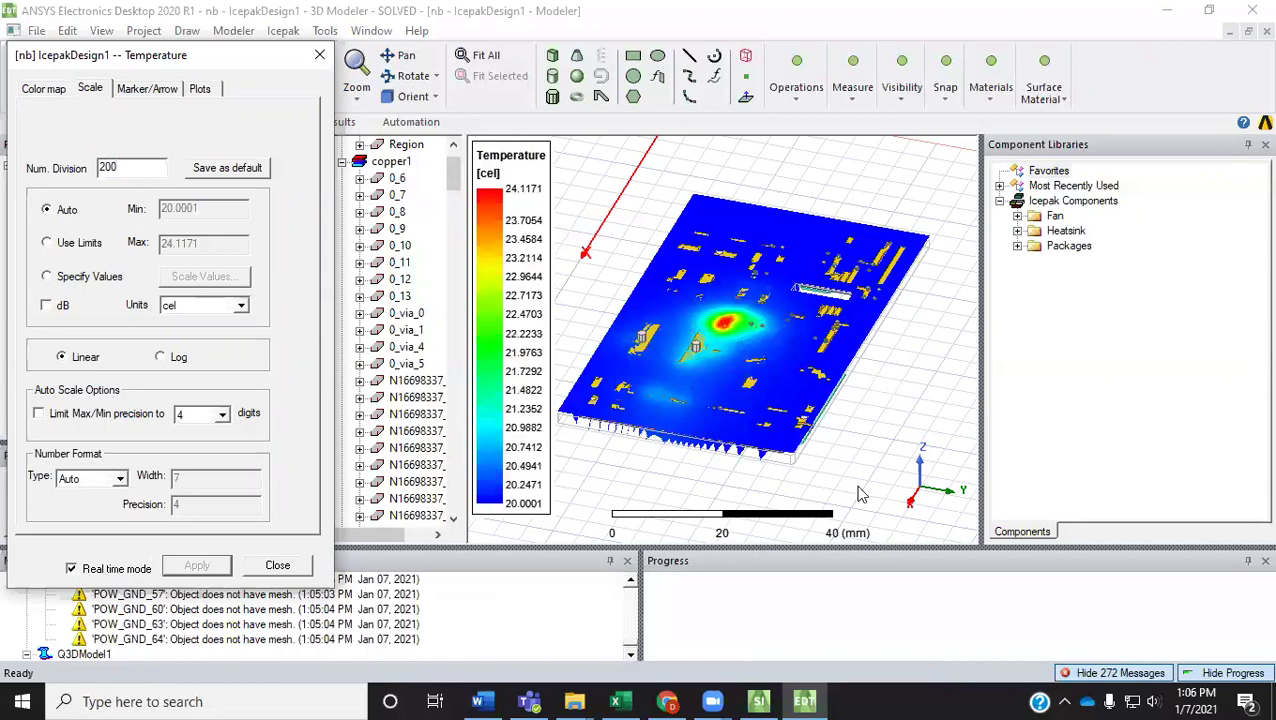
pyautogui.click(857, 432)
pyautogui.scroll(5, 723, 349)
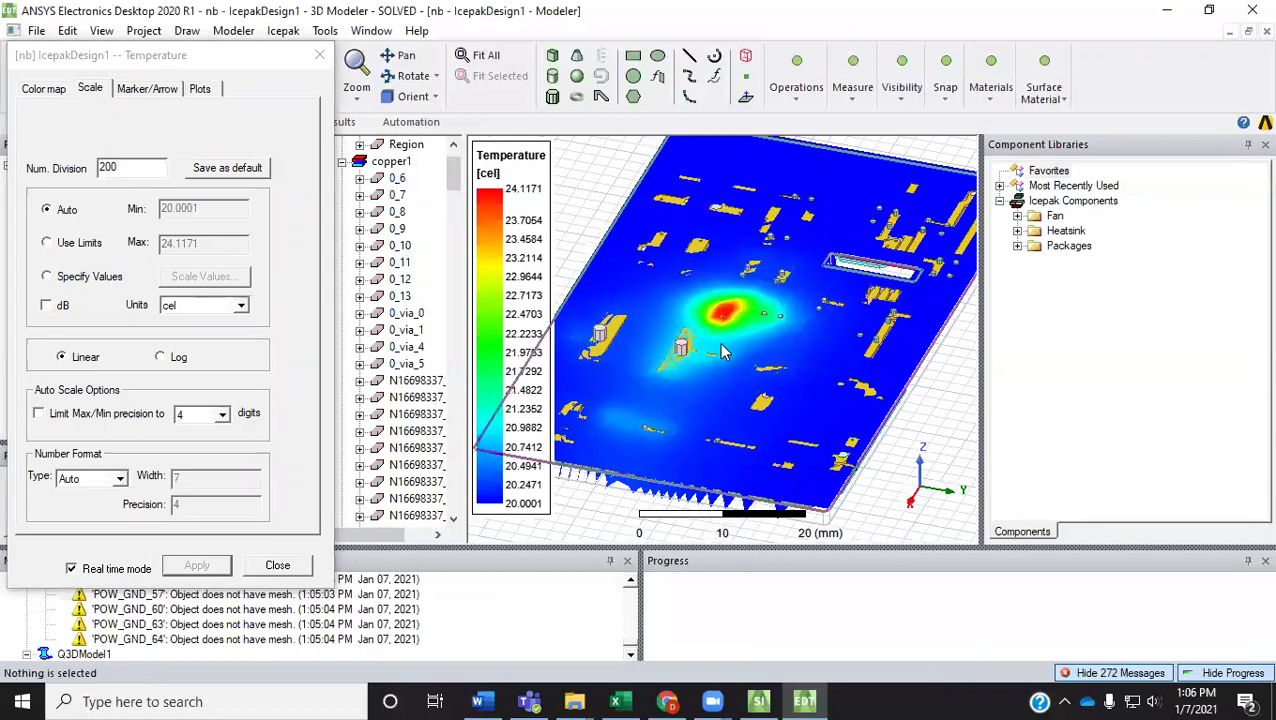
pyautogui.scroll(3, 724, 349)
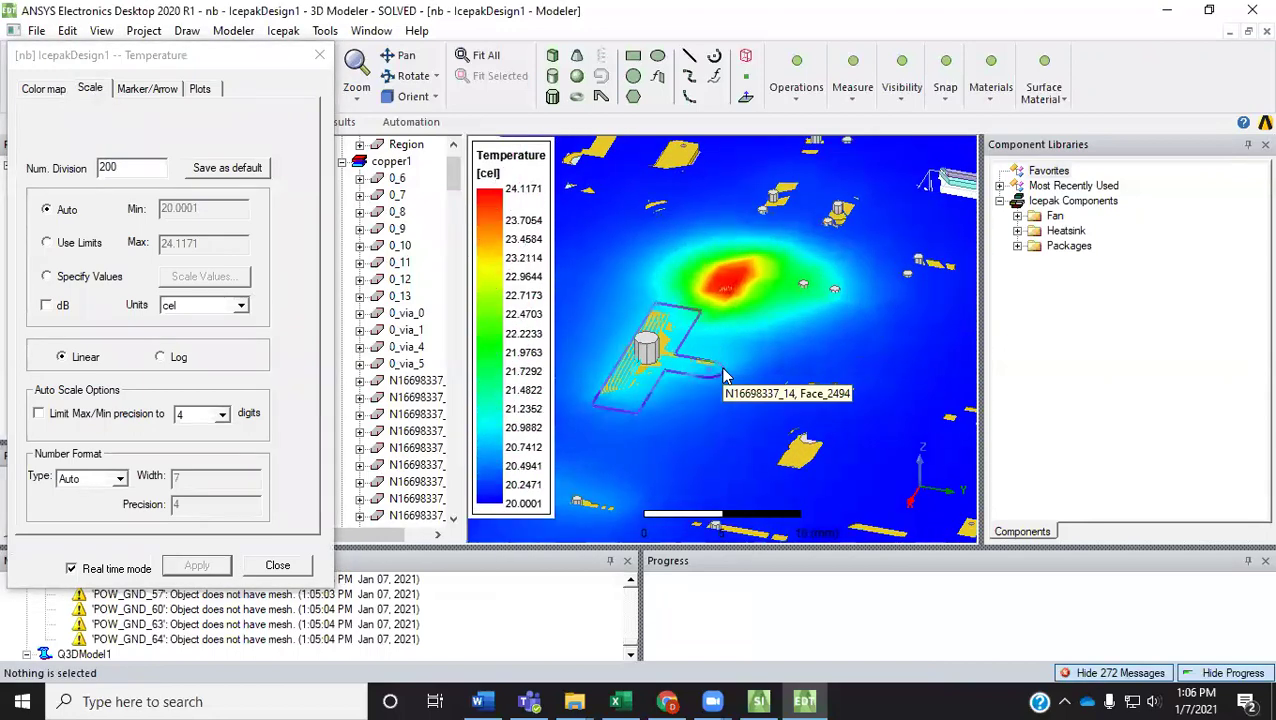
pyautogui.scroll(-5, 745, 347)
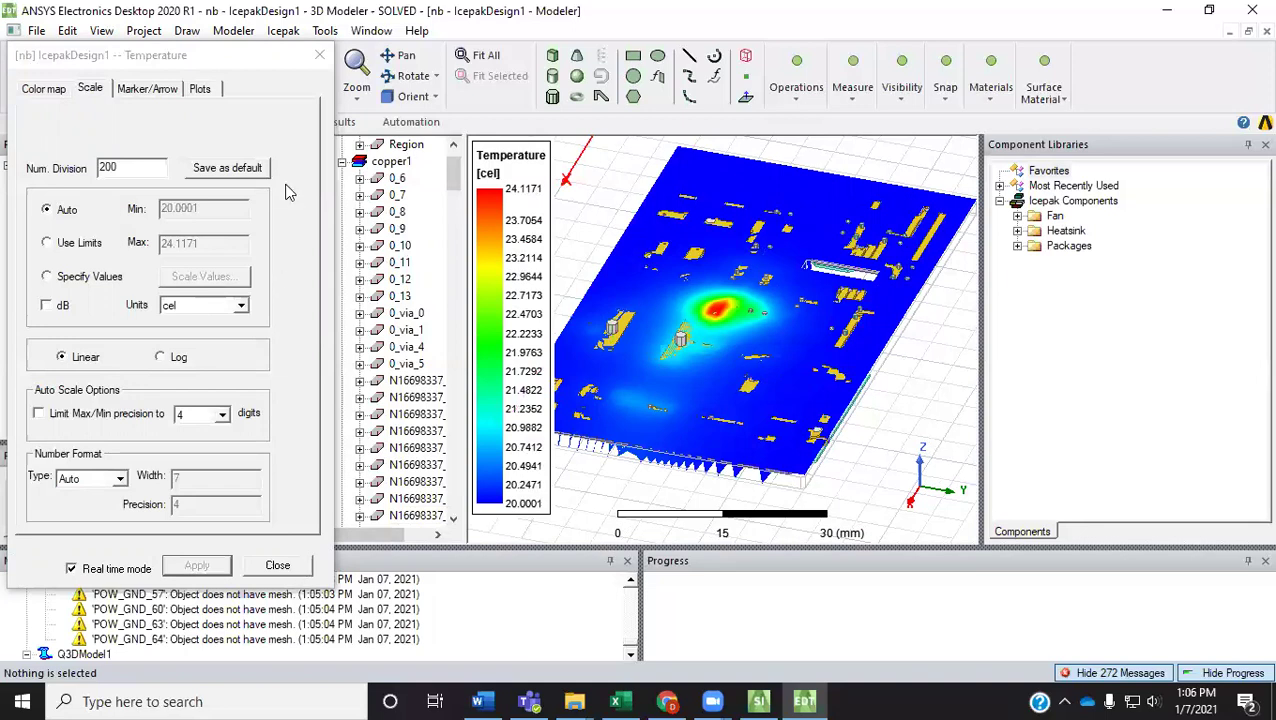
# Step: Close the Temperature scale dialog and collapse copper1, solder1, air, Solids and Model in the tree
pyautogui.click(319, 55)
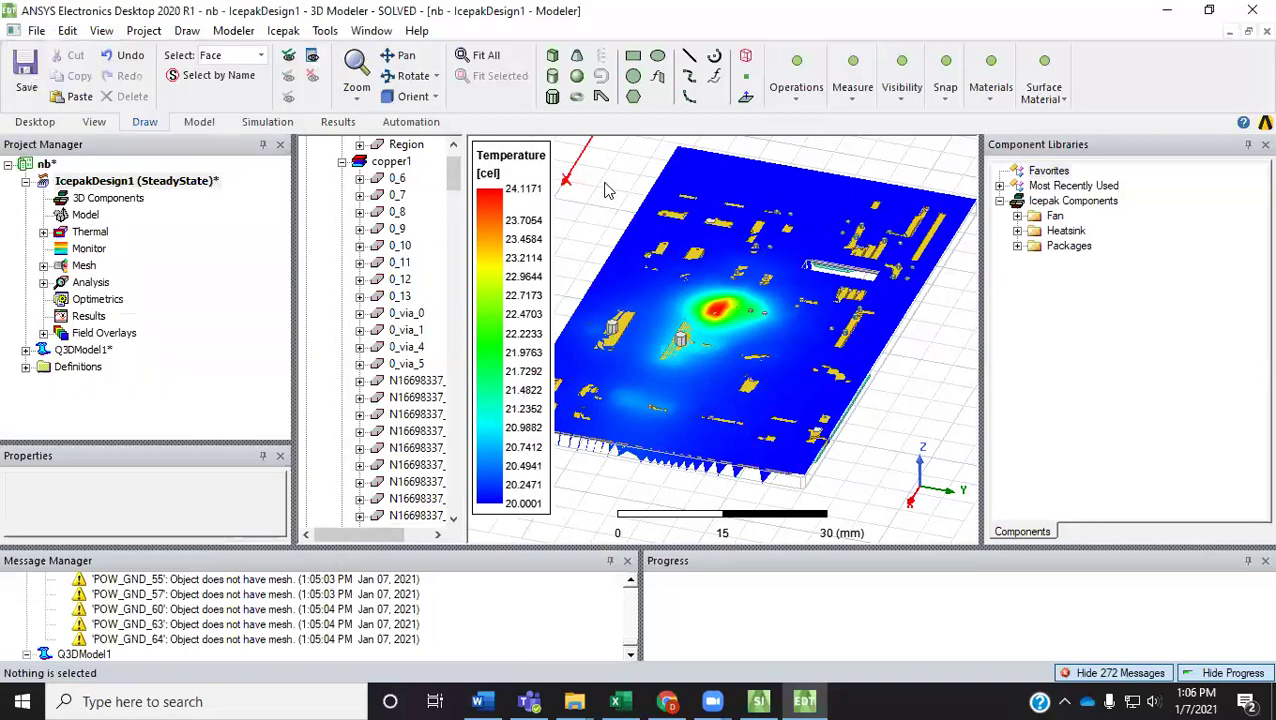
pyautogui.click(342, 161)
pyautogui.click(342, 196)
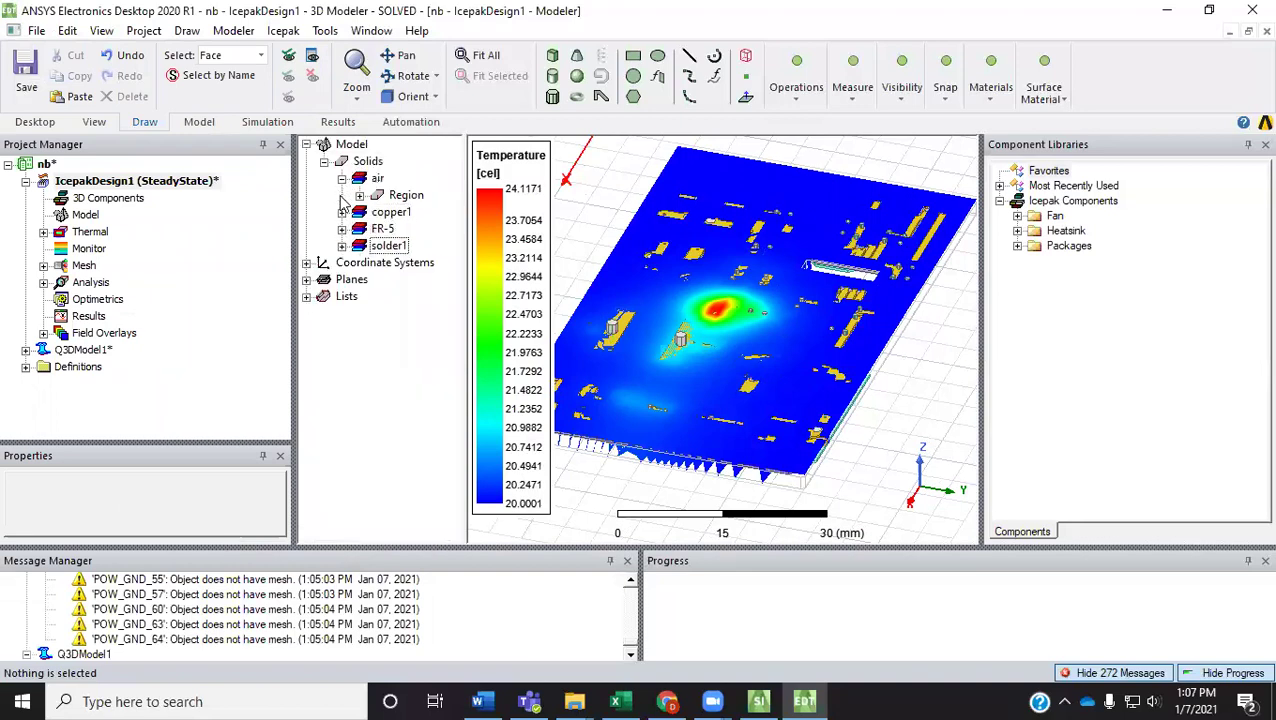
pyautogui.click(342, 178)
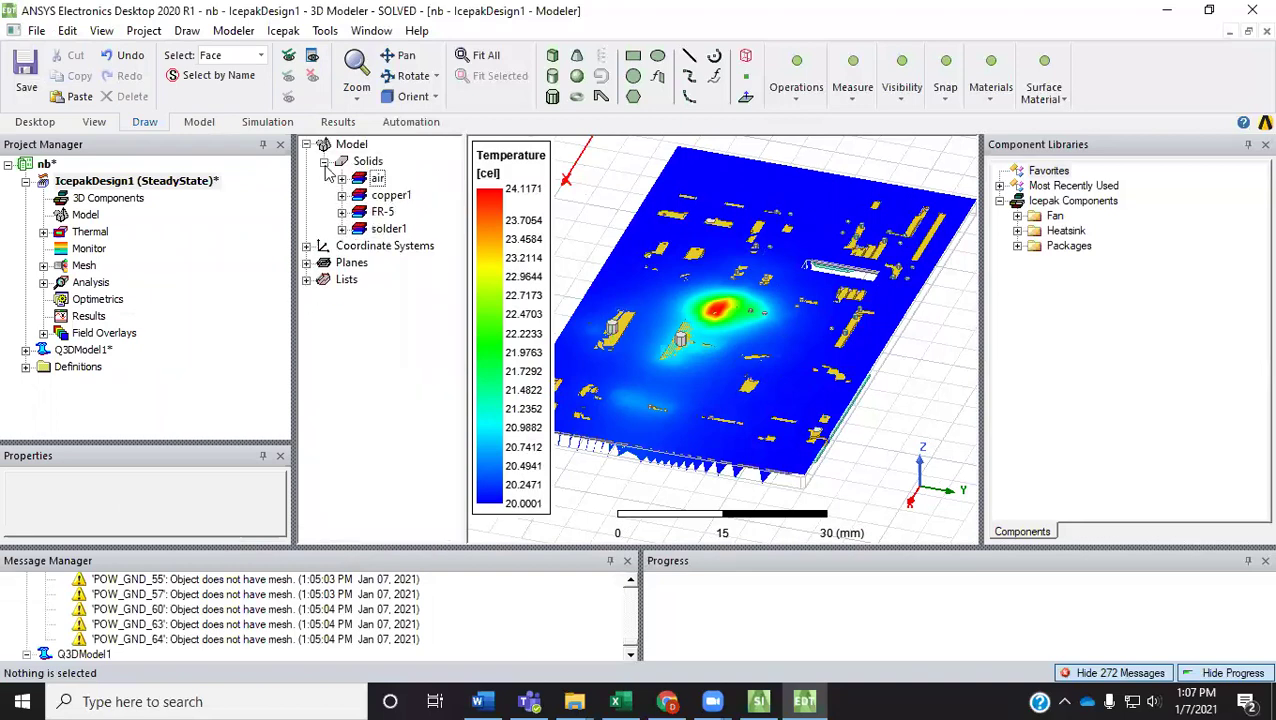
pyautogui.click(324, 161)
pyautogui.click(306, 144)
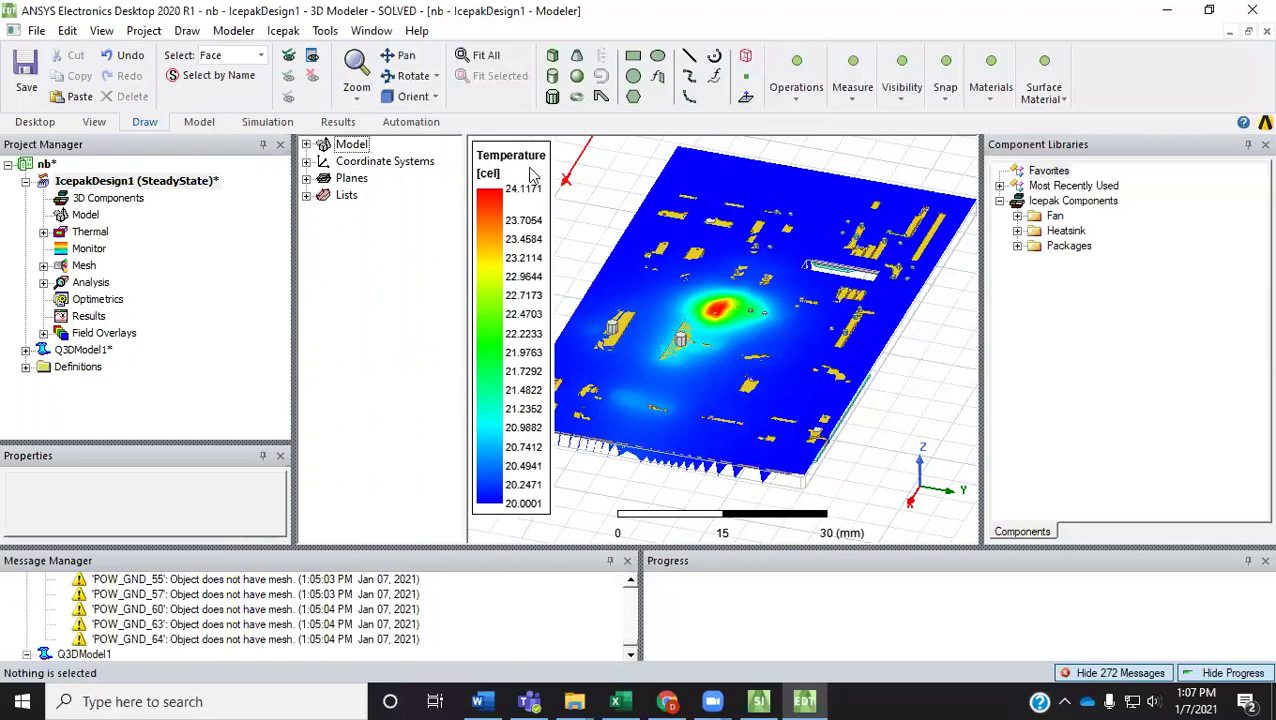